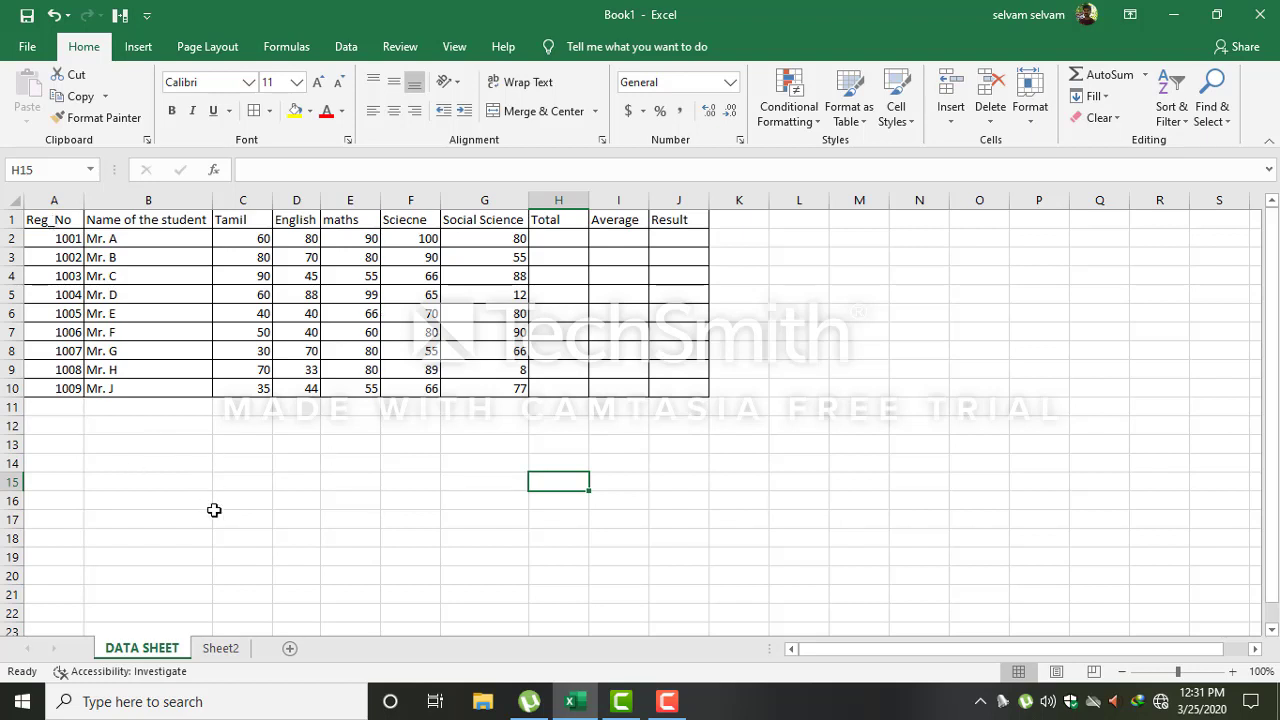
# - Enter the labels 'Search function' and 'School' in C16 and C17
pyautogui.click(244, 504)
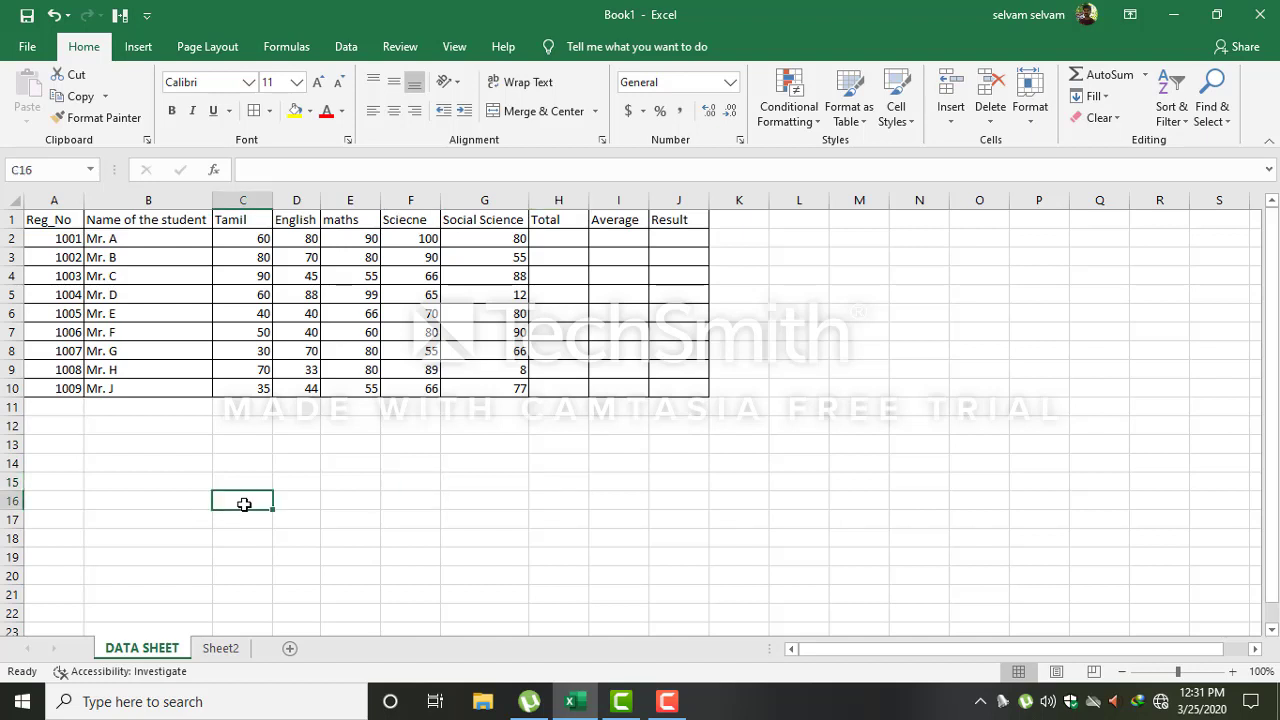
pyautogui.write('Ser')
pyautogui.press('BackSpace')
pyautogui.write('a')
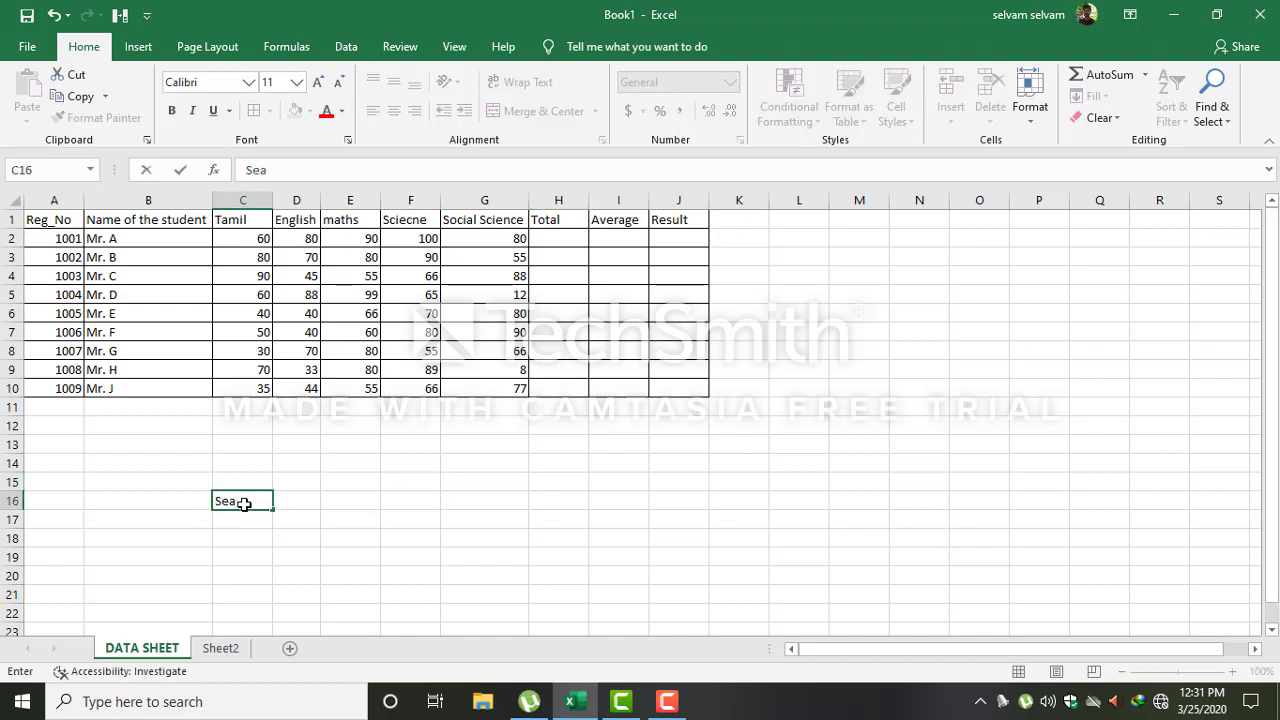
pyautogui.press('BackSpace')
pyautogui.press('BackSpace')
pyautogui.write('earch')
pyautogui.write(' function')
pyautogui.press('Return')
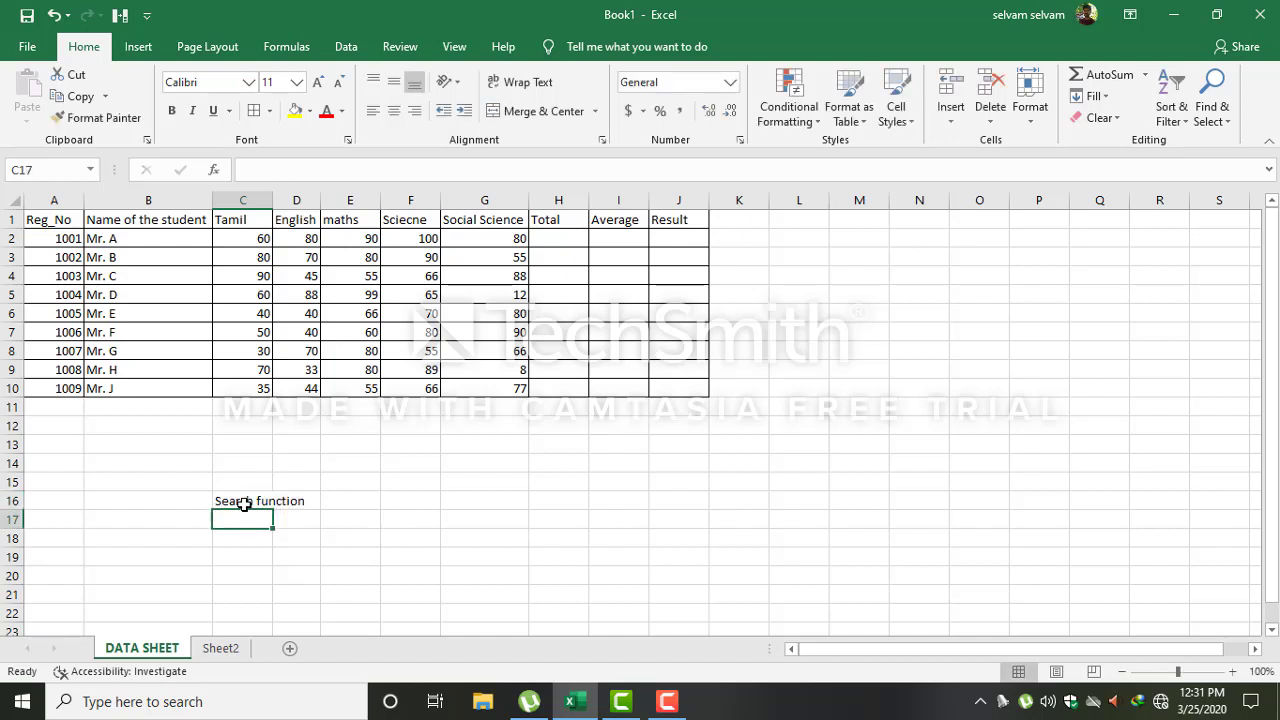
pyautogui.write('SChook')
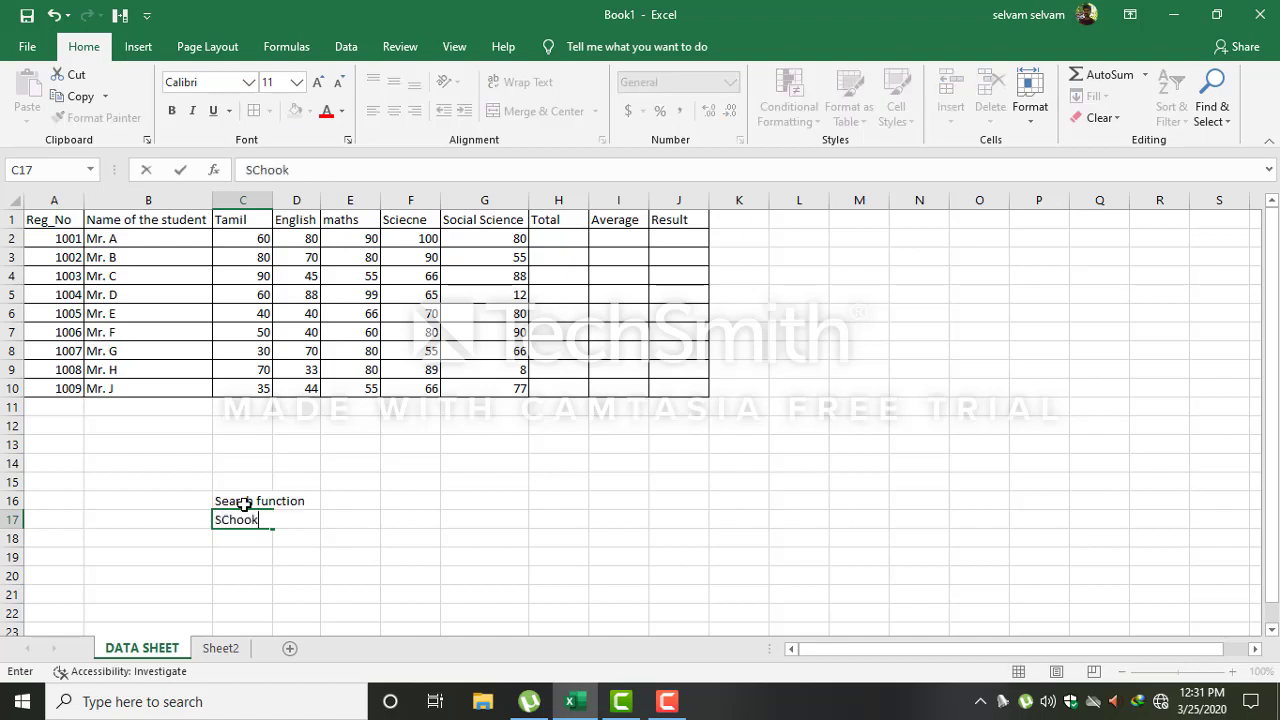
pyautogui.press('BackSpace')
pyautogui.press('BackSpace')
pyautogui.press('BackSpace')
pyautogui.press('BackSpace')
pyautogui.press('BackSpace')
pyautogui.write('chool')
pyautogui.press('Return')
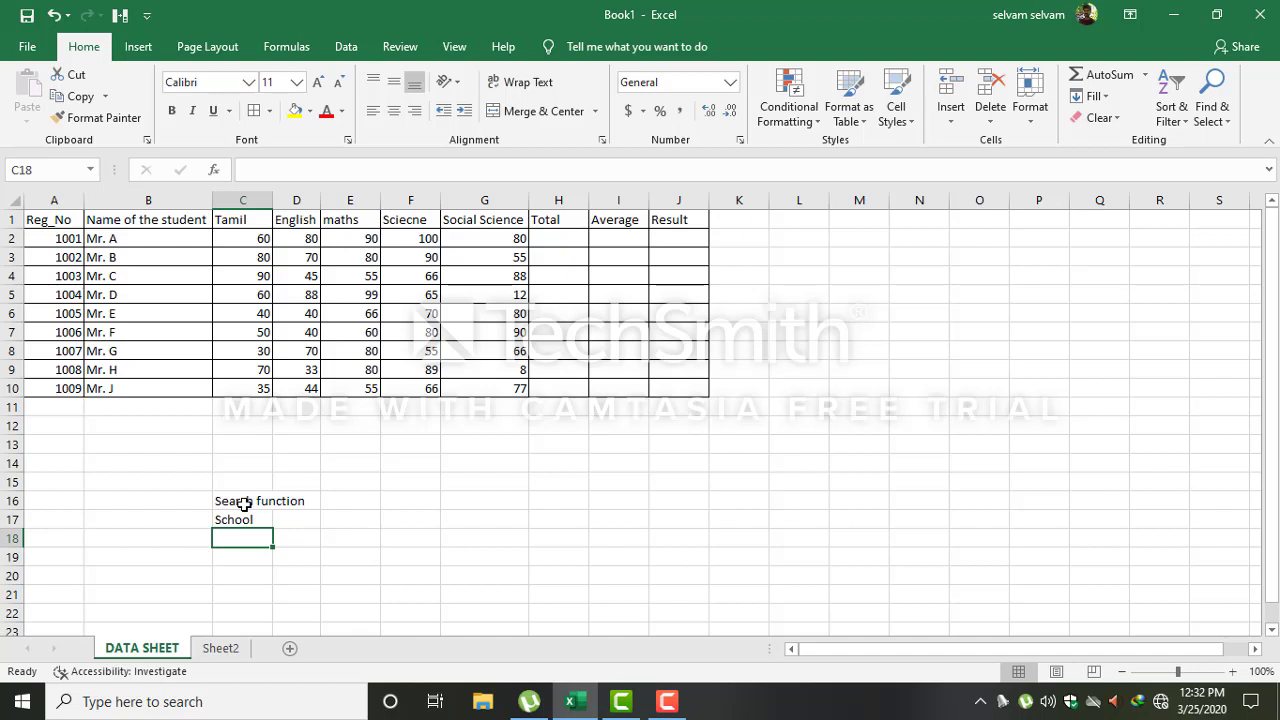
# - Add the labels 'Shop' and 'finance company' in C18 and C19
pyautogui.write('Shop')
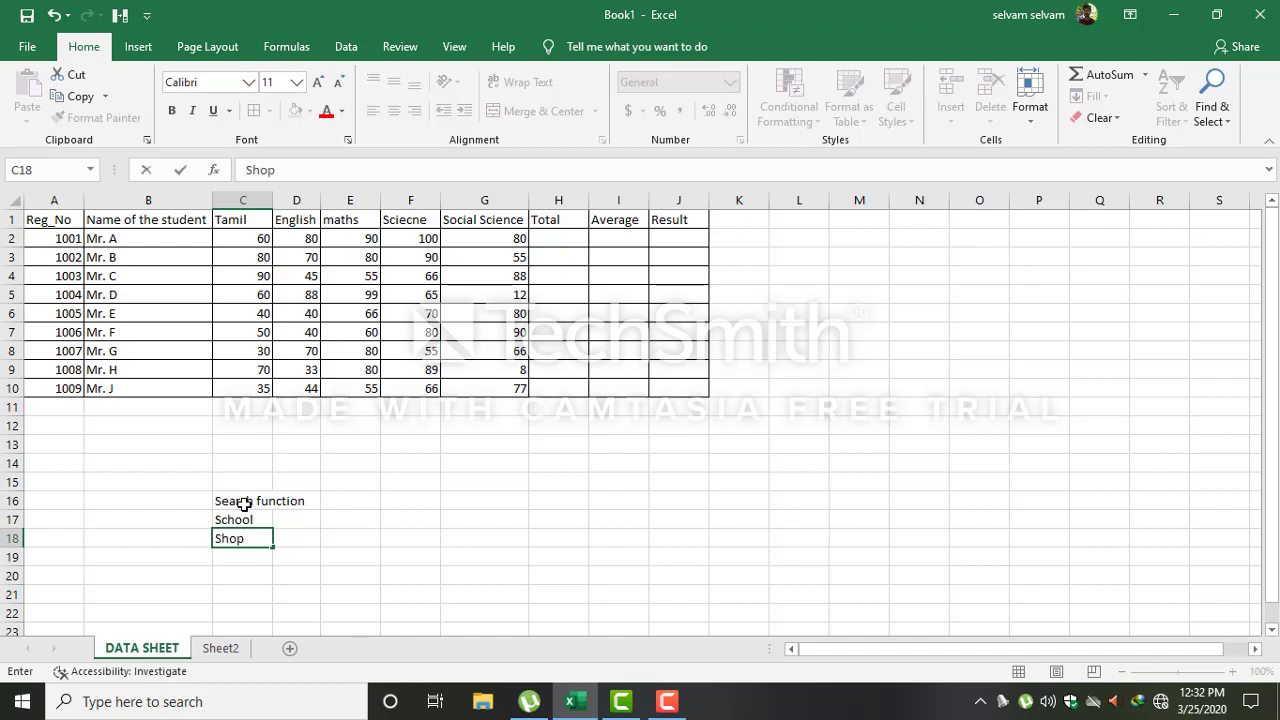
pyautogui.press('Return')
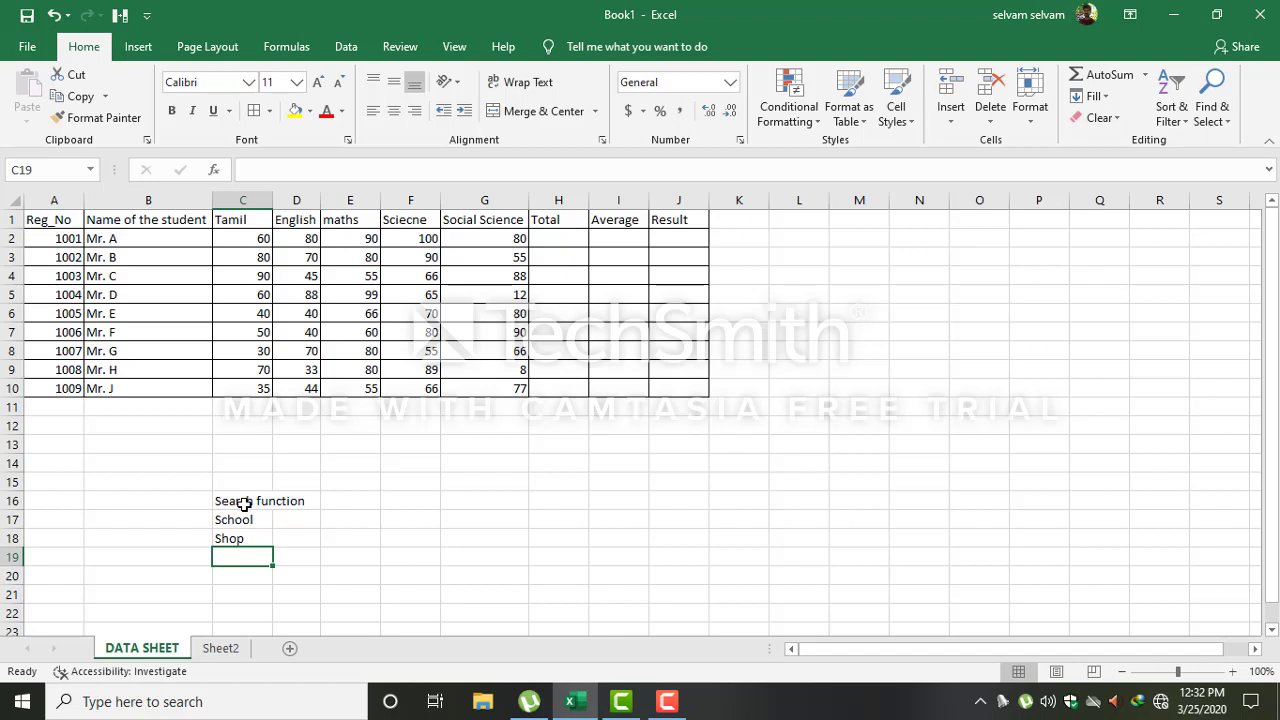
pyautogui.write('finance')
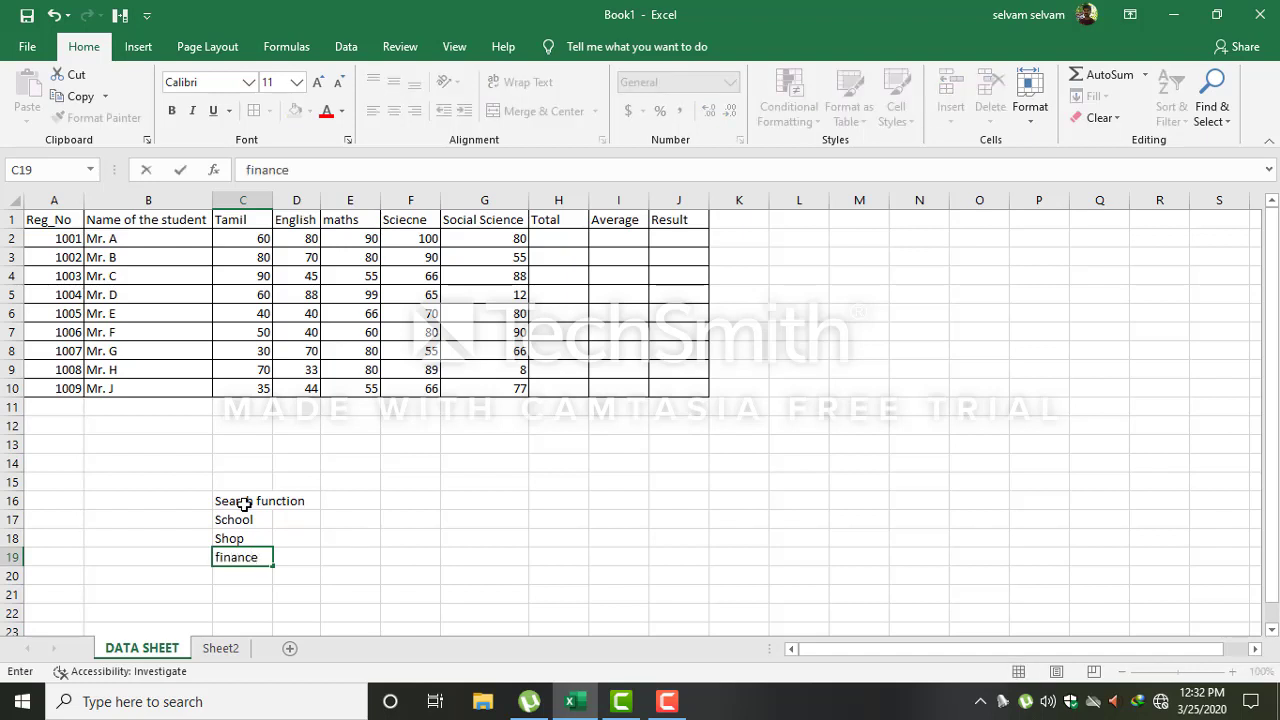
pyautogui.write(' company')
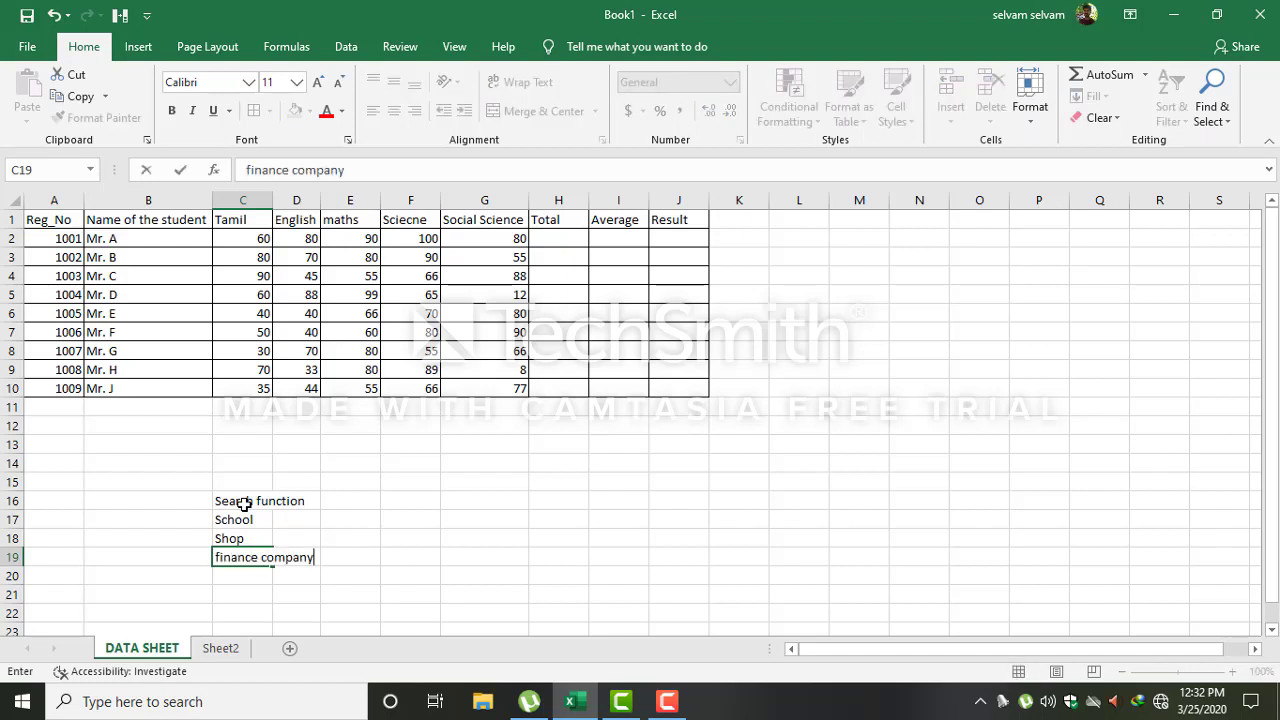
pyautogui.press('Return')
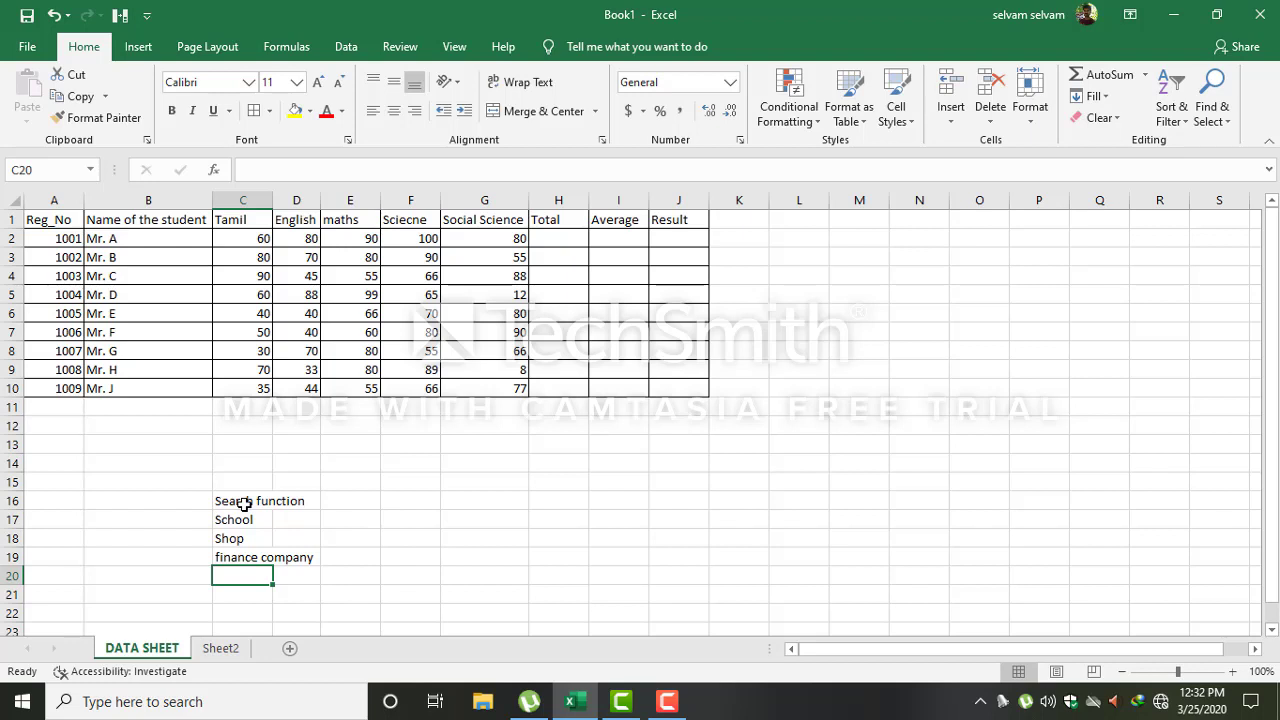
# - Clear the four labels in C16:D19
pyautogui.moveTo(244, 504); pyautogui.dragTo(299, 563)
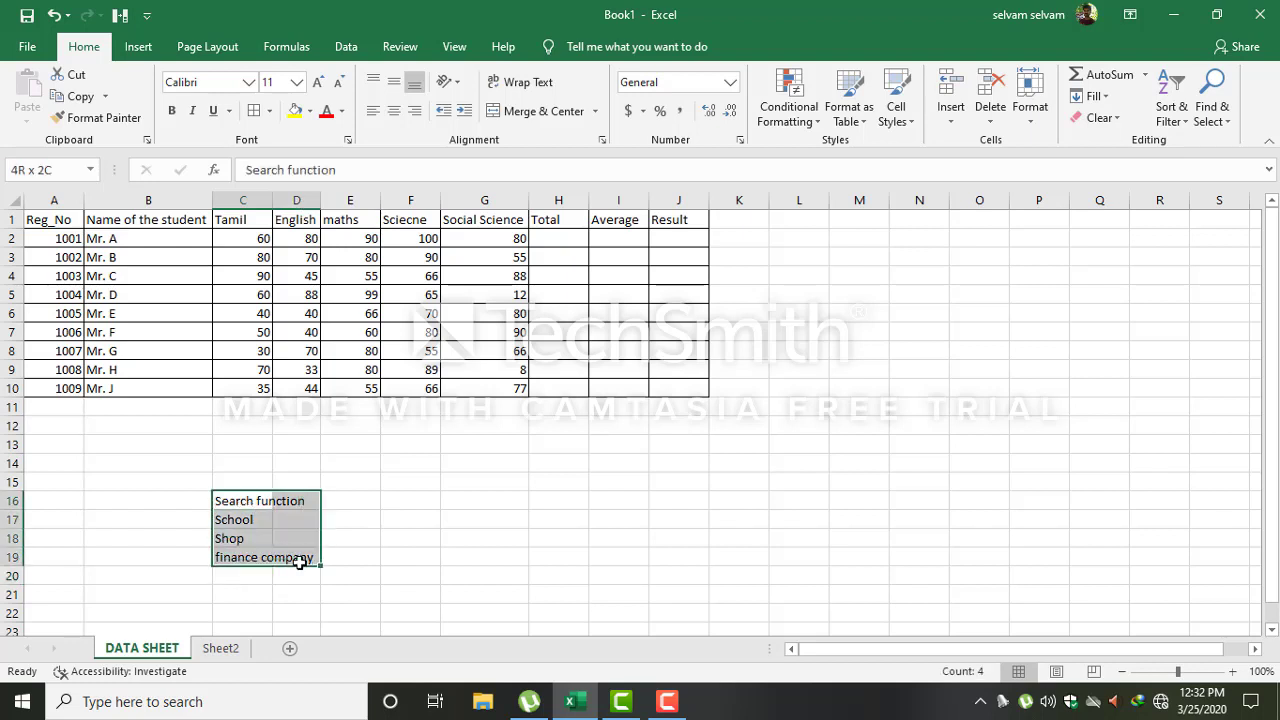
pyautogui.press('Delete')
pyautogui.click(190, 313)
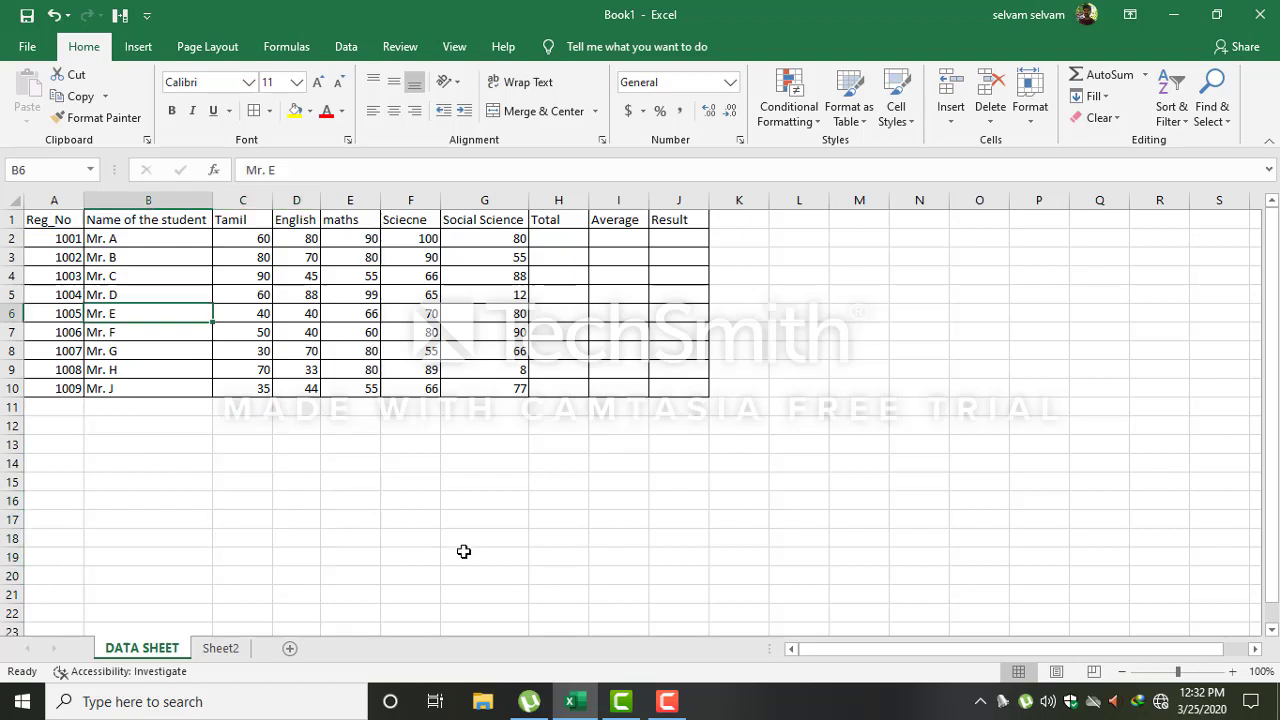
# - Review the marks table from the Reg_No heading down to the first value 1001
pyautogui.click(574, 482)
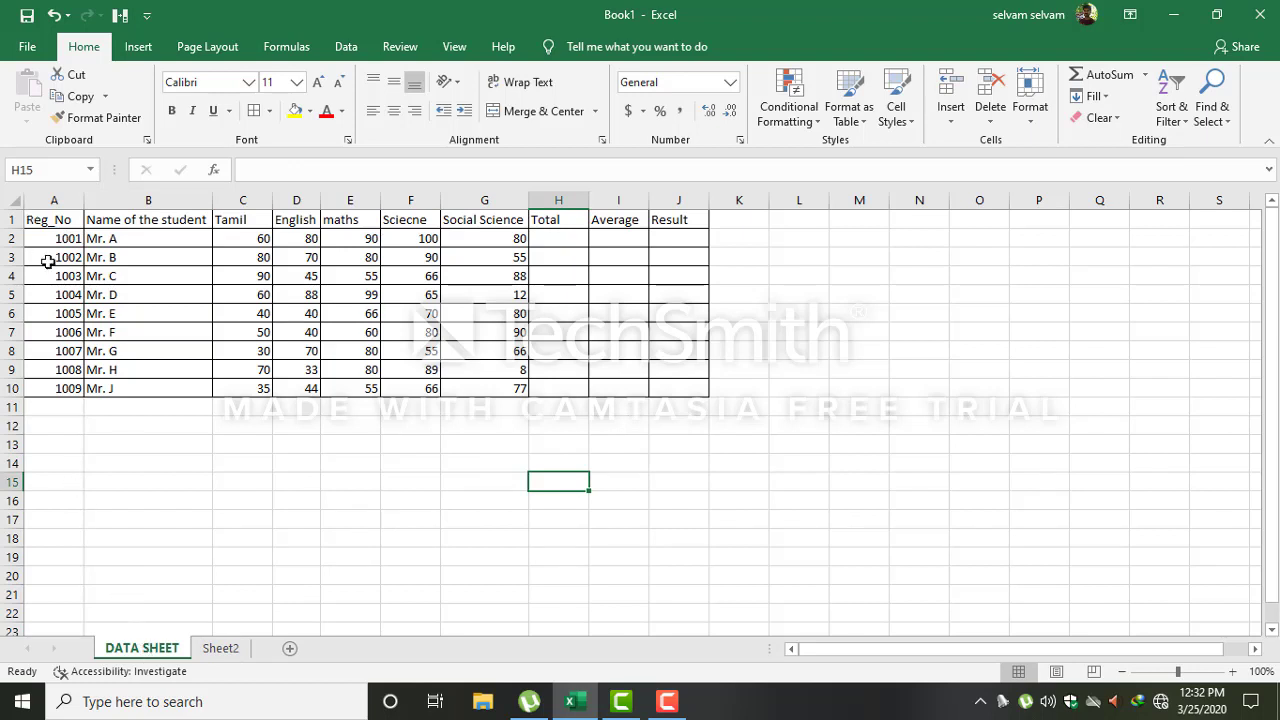
pyautogui.click(60, 221)
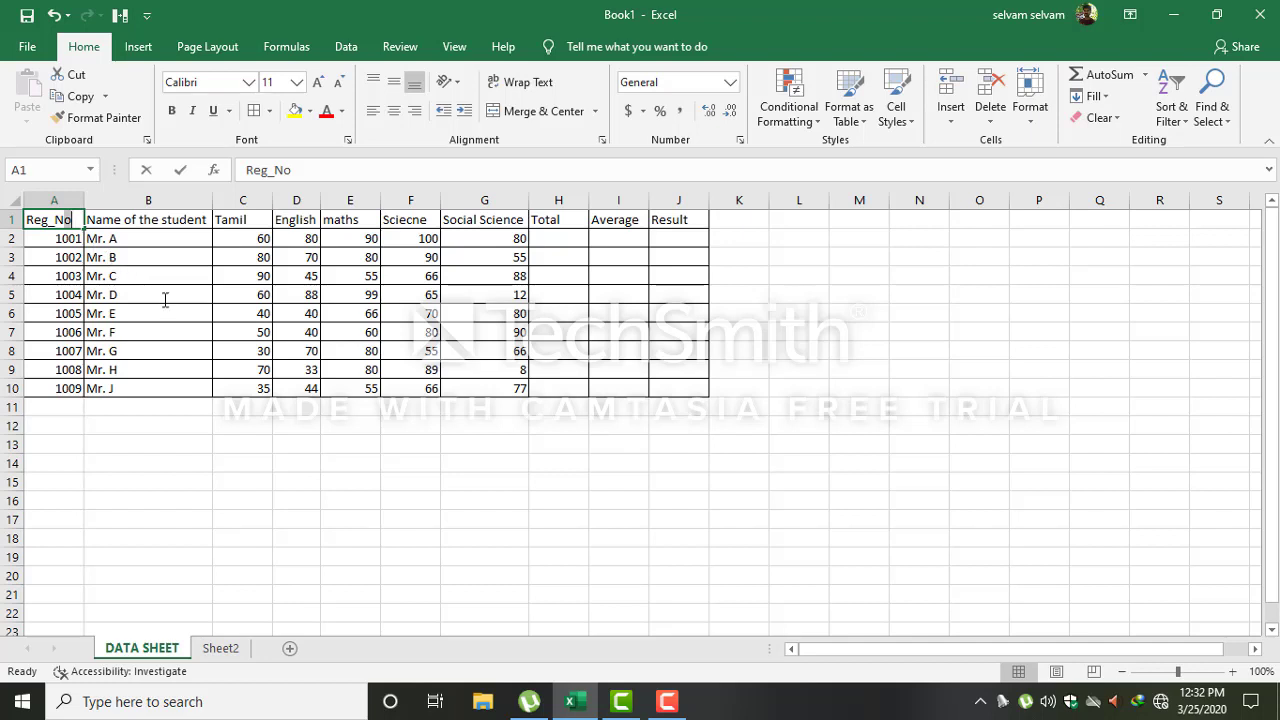
pyautogui.click(161, 427)
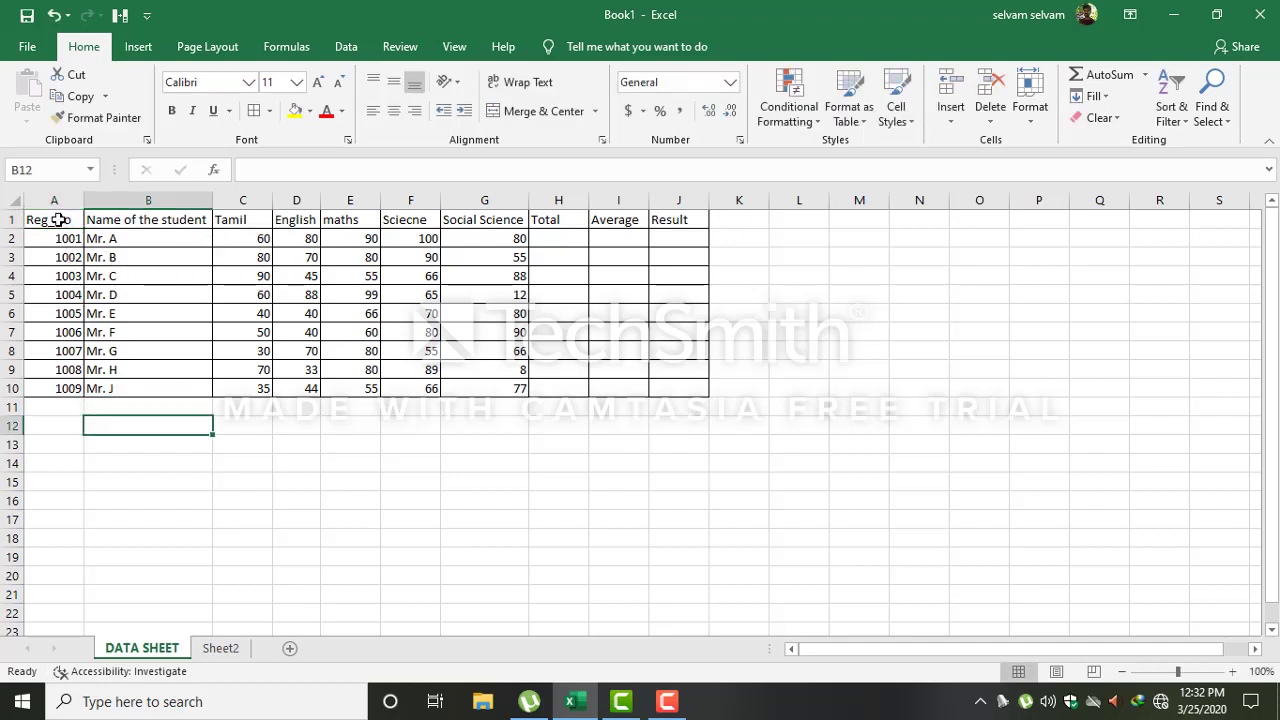
pyautogui.moveTo(57, 219); pyautogui.dragTo(672, 386)
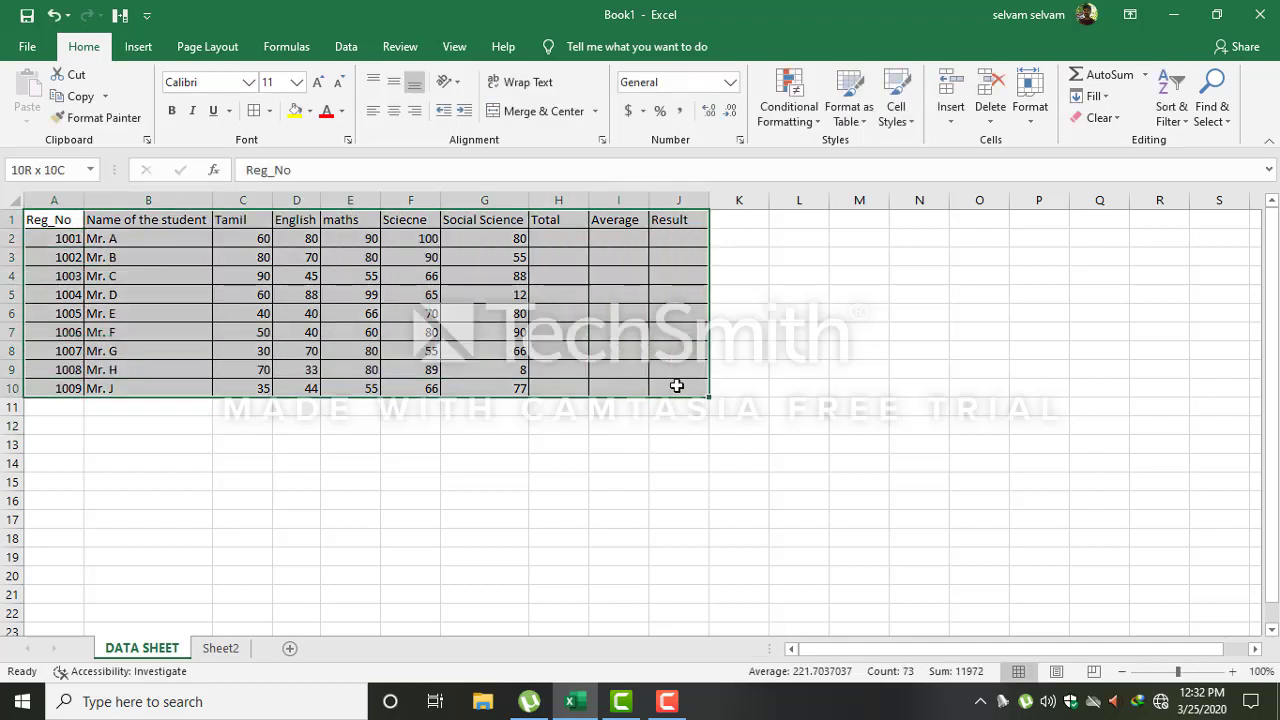
pyautogui.click(402, 461)
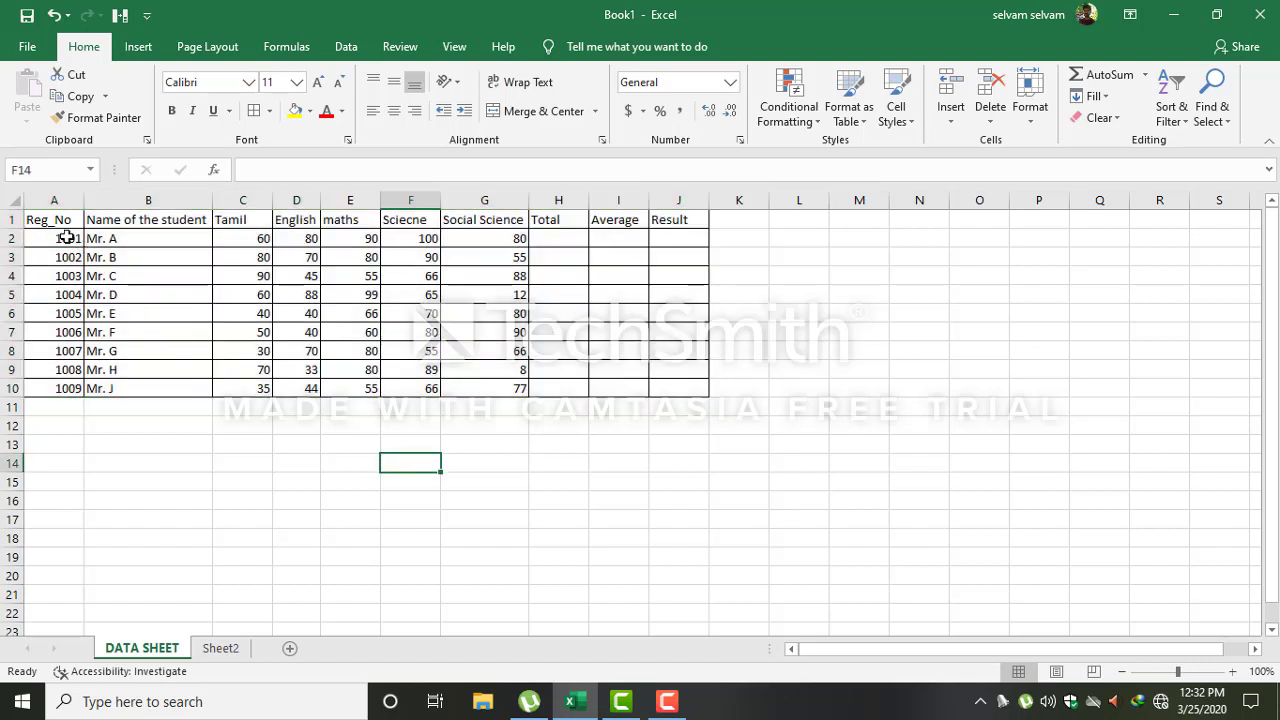
pyautogui.click(66, 238)
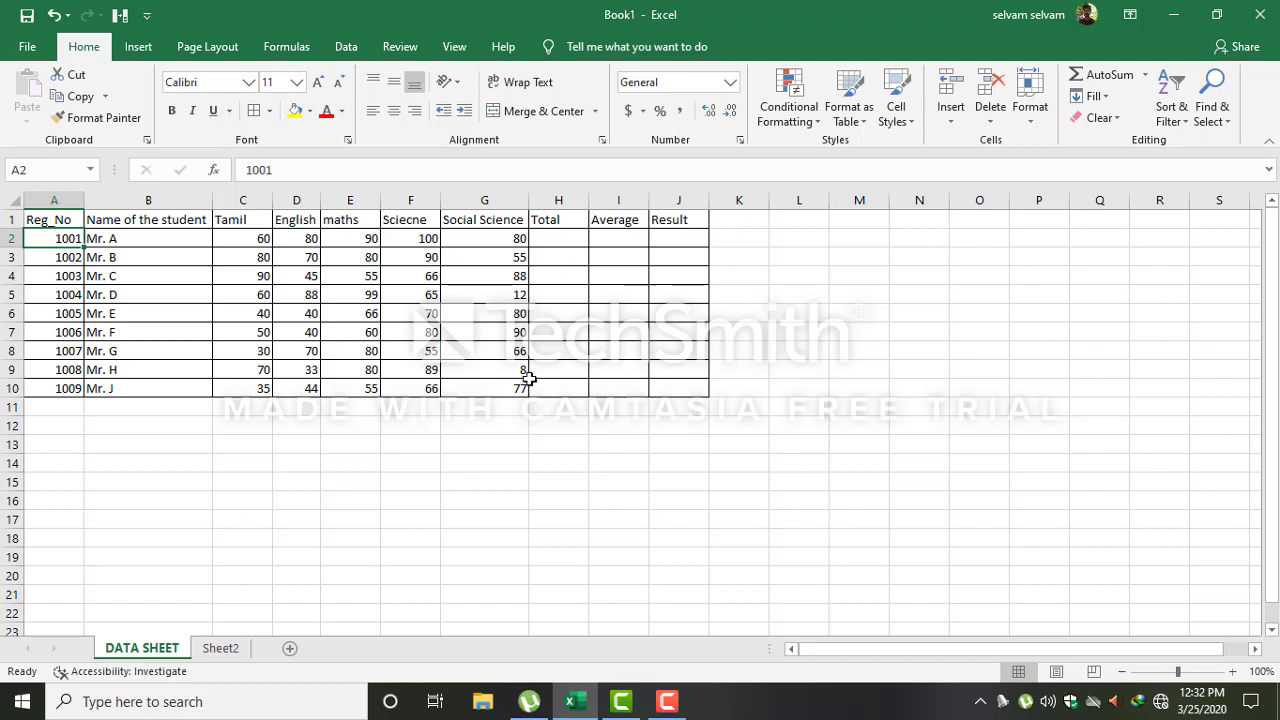
pyautogui.click(481, 537)
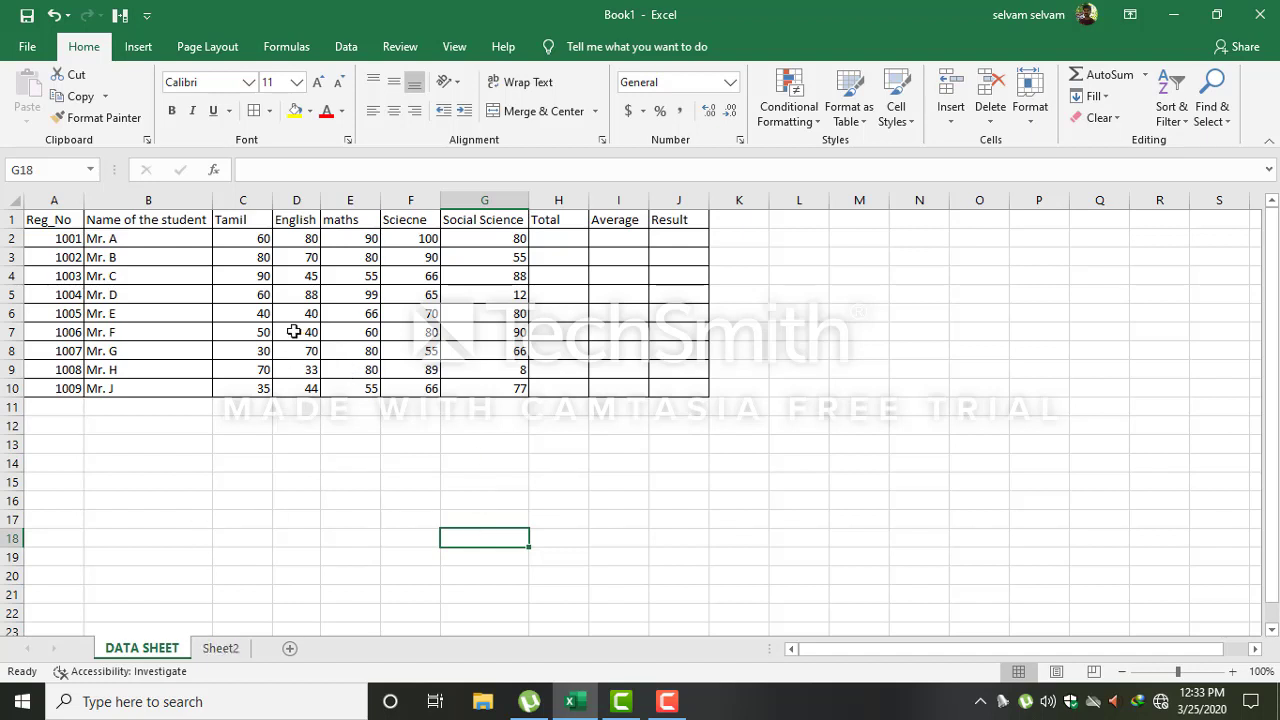
# - Enter =SUM(C2:G2) in H2 and fill it down to H10, giving totals 410 to 277
pyautogui.click(561, 235)
pyautogui.write('=s')
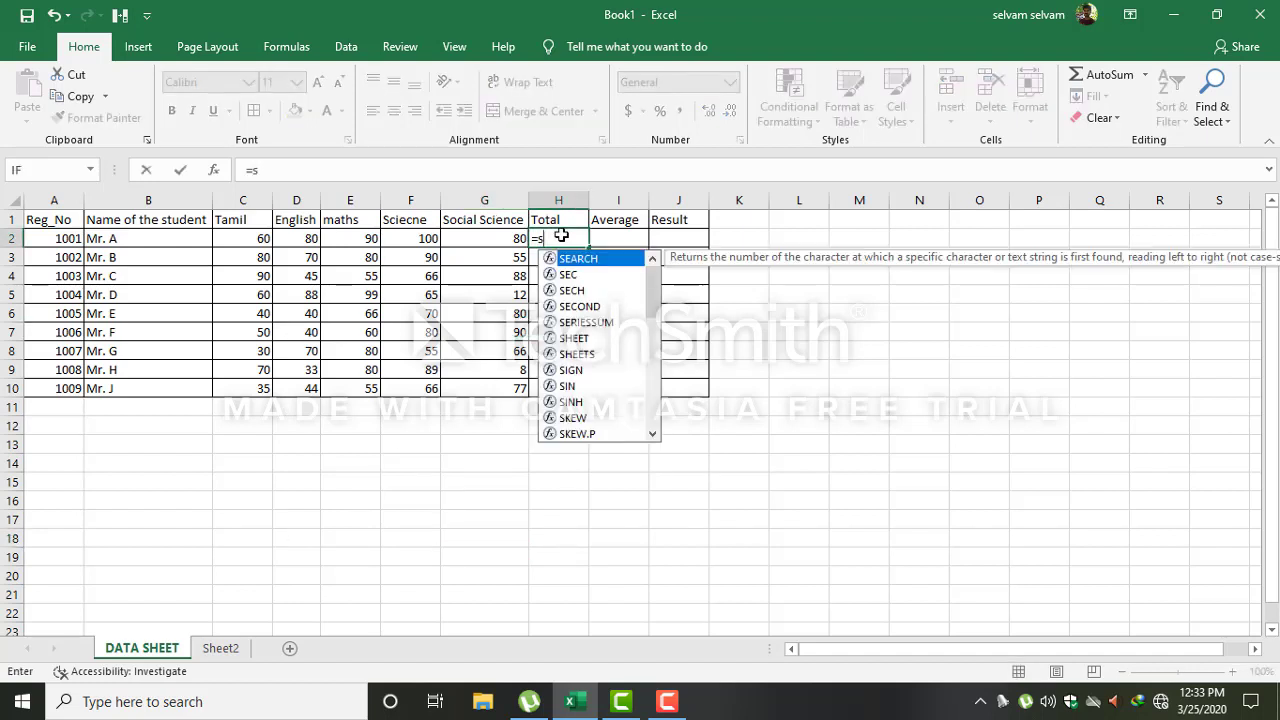
pyautogui.write('um(')
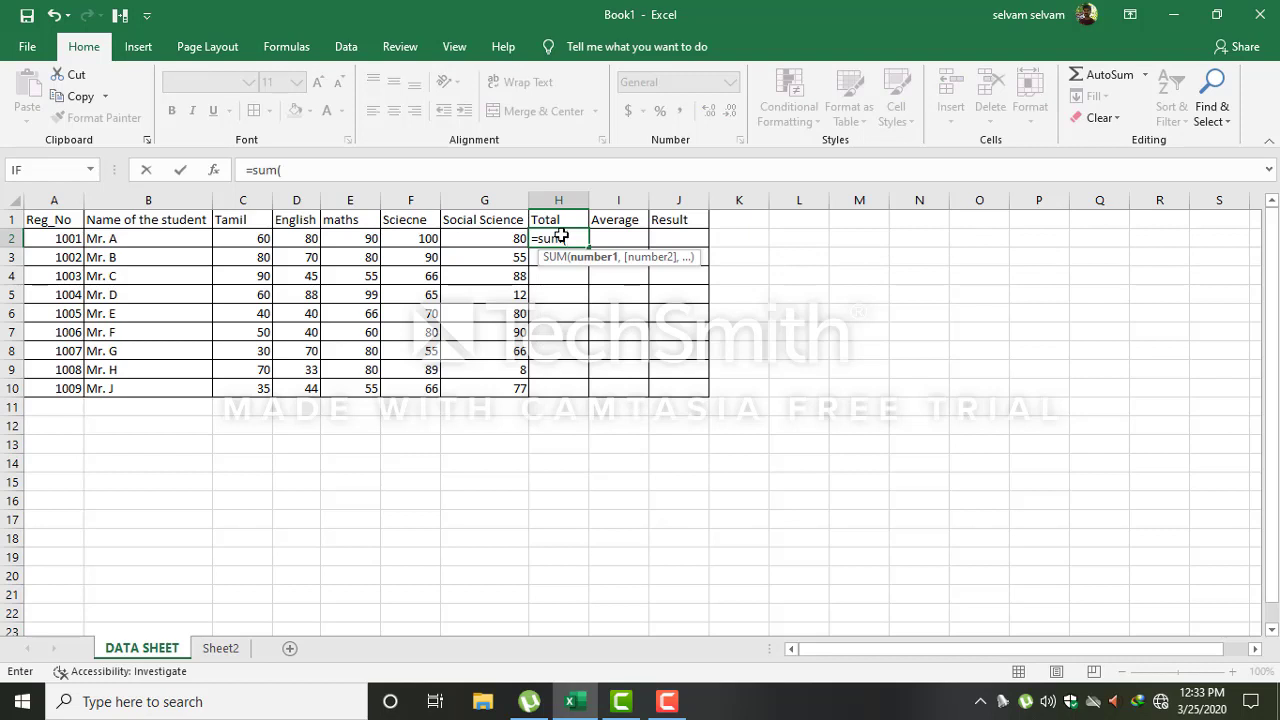
pyautogui.moveTo(495, 238); pyautogui.dragTo(235, 240)
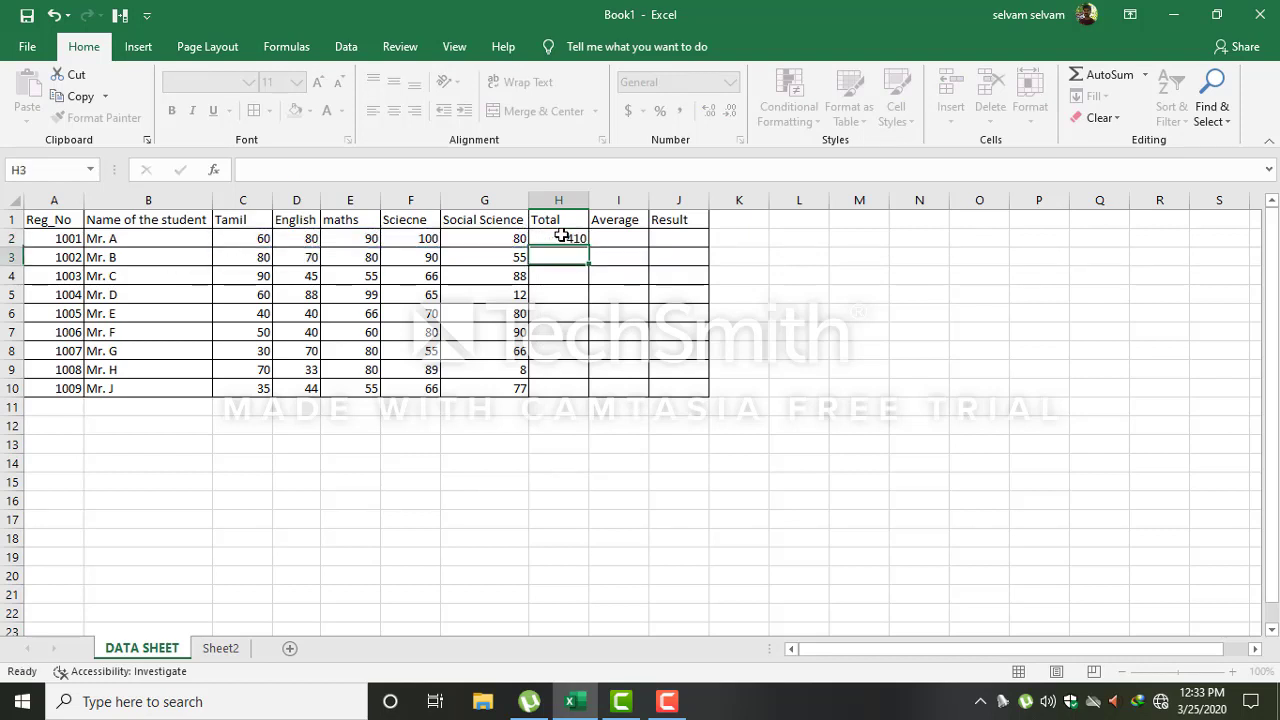
pyautogui.press('Return')
pyautogui.click(561, 237)
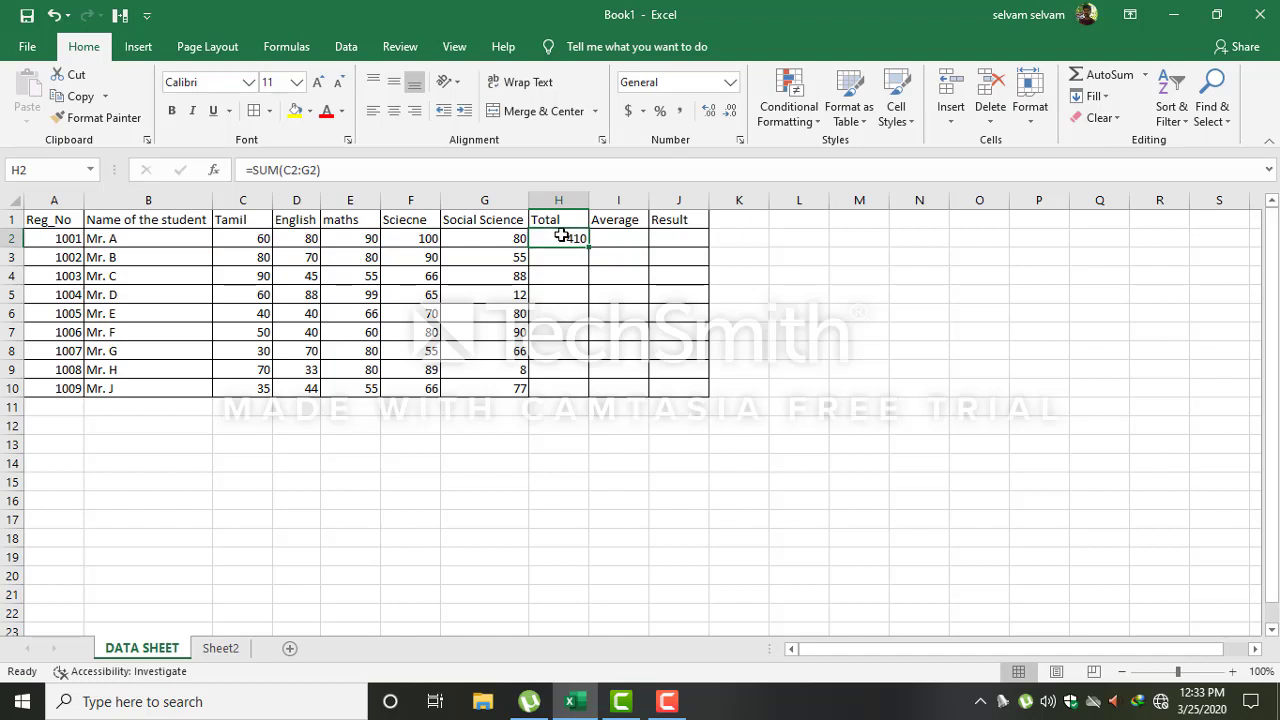
pyautogui.moveTo(589, 247); pyautogui.dragTo(600, 392)
# - Enter =AVERAGE(C2:G2) in I2 and fill it down to I10, giving averages 82 to 55.4
pyautogui.click(631, 238)
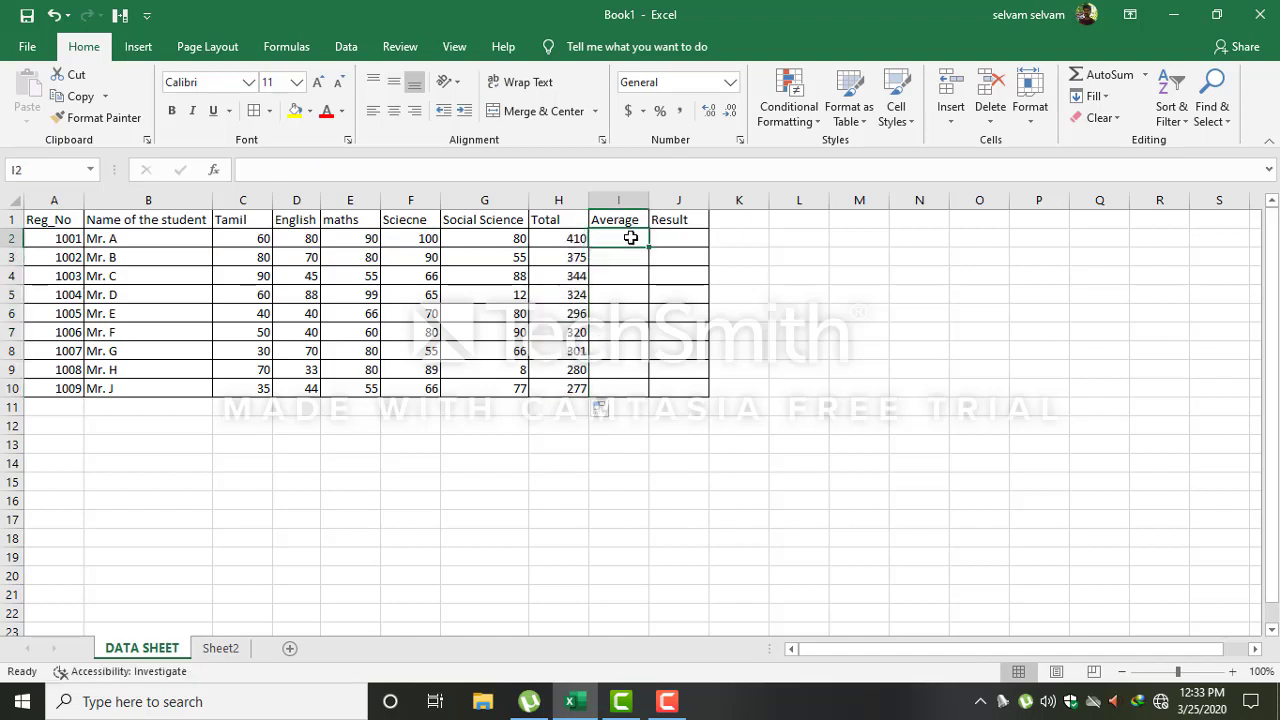
pyautogui.write('=average')
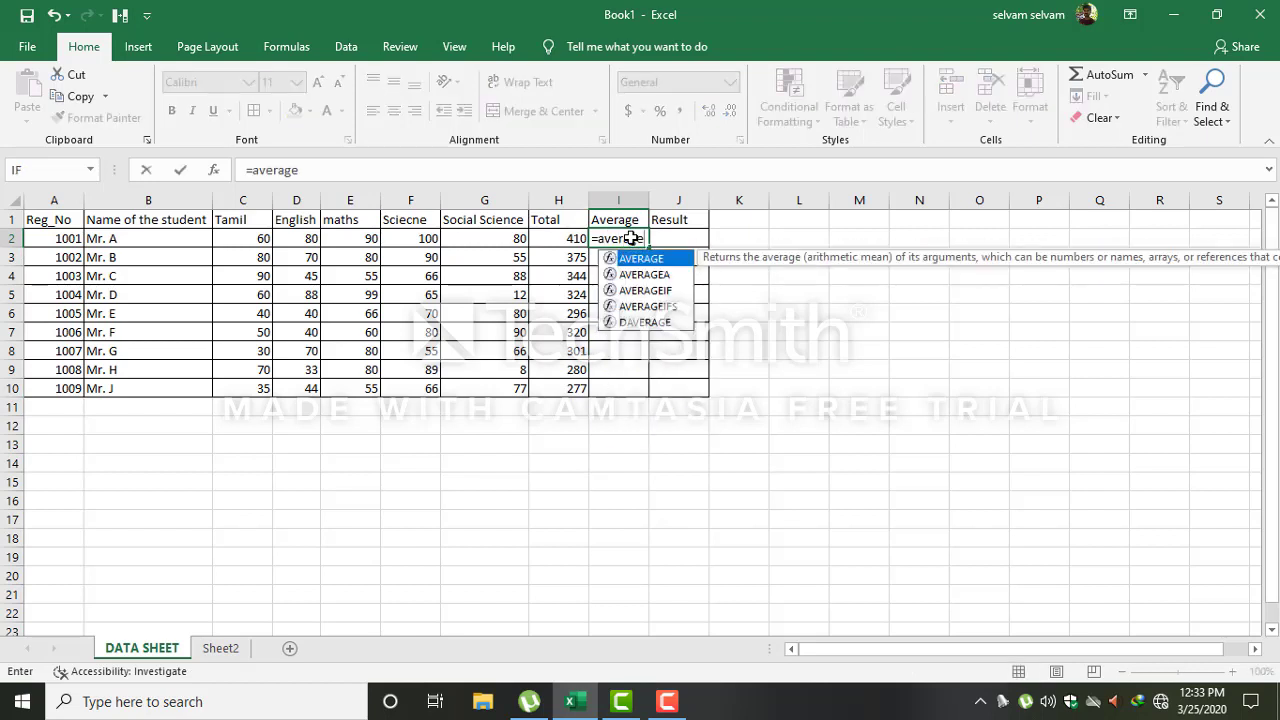
pyautogui.write('(')
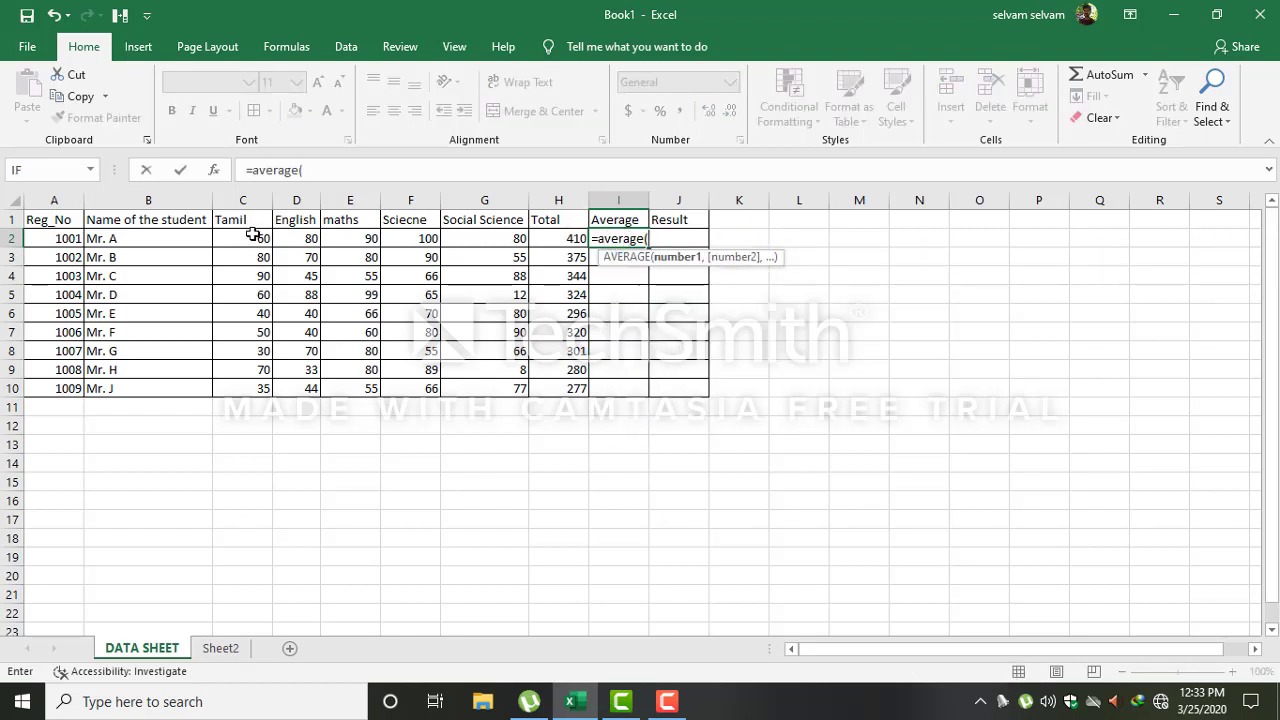
pyautogui.moveTo(252, 236); pyautogui.dragTo(523, 240)
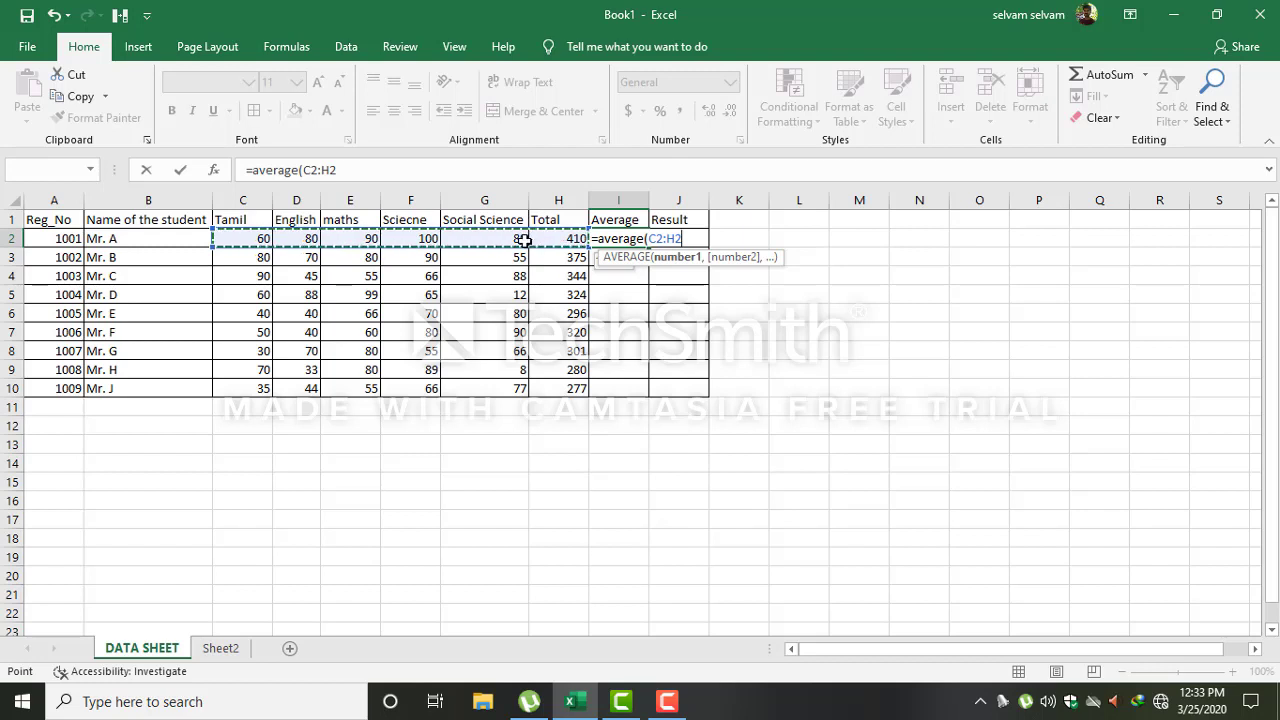
pyautogui.click(505, 240)
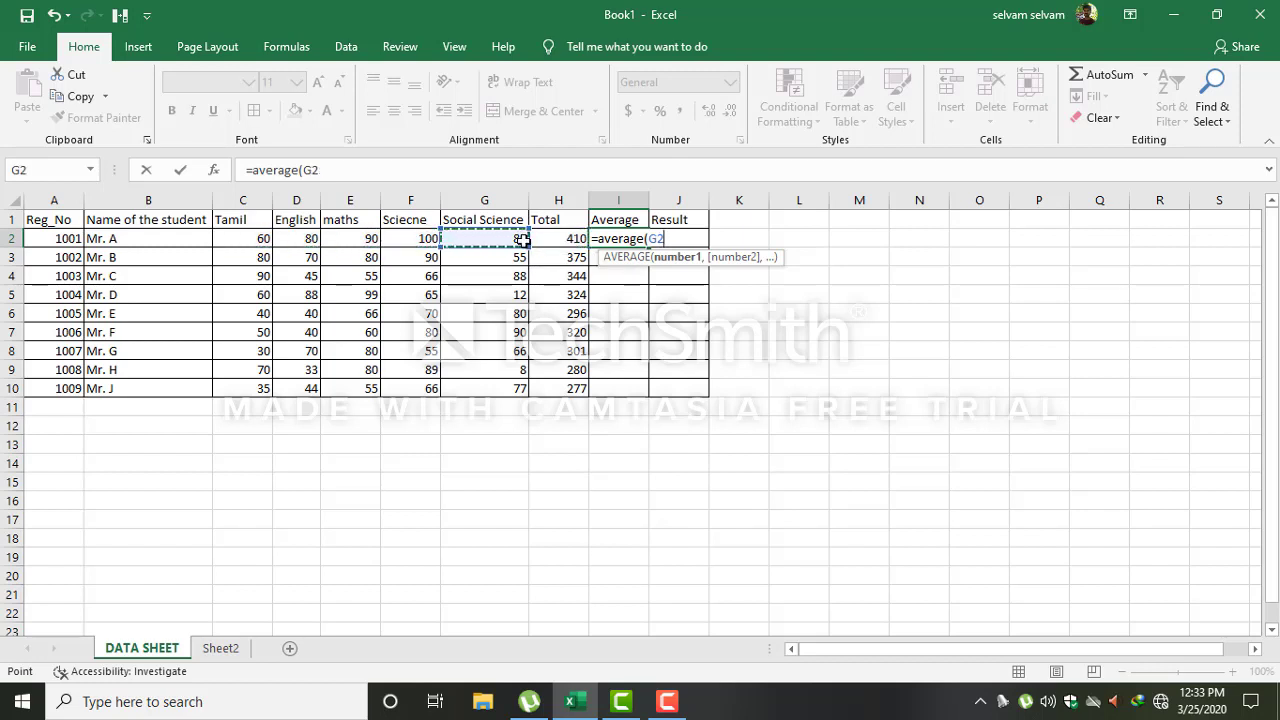
pyautogui.moveTo(498, 241); pyautogui.dragTo(262, 241)
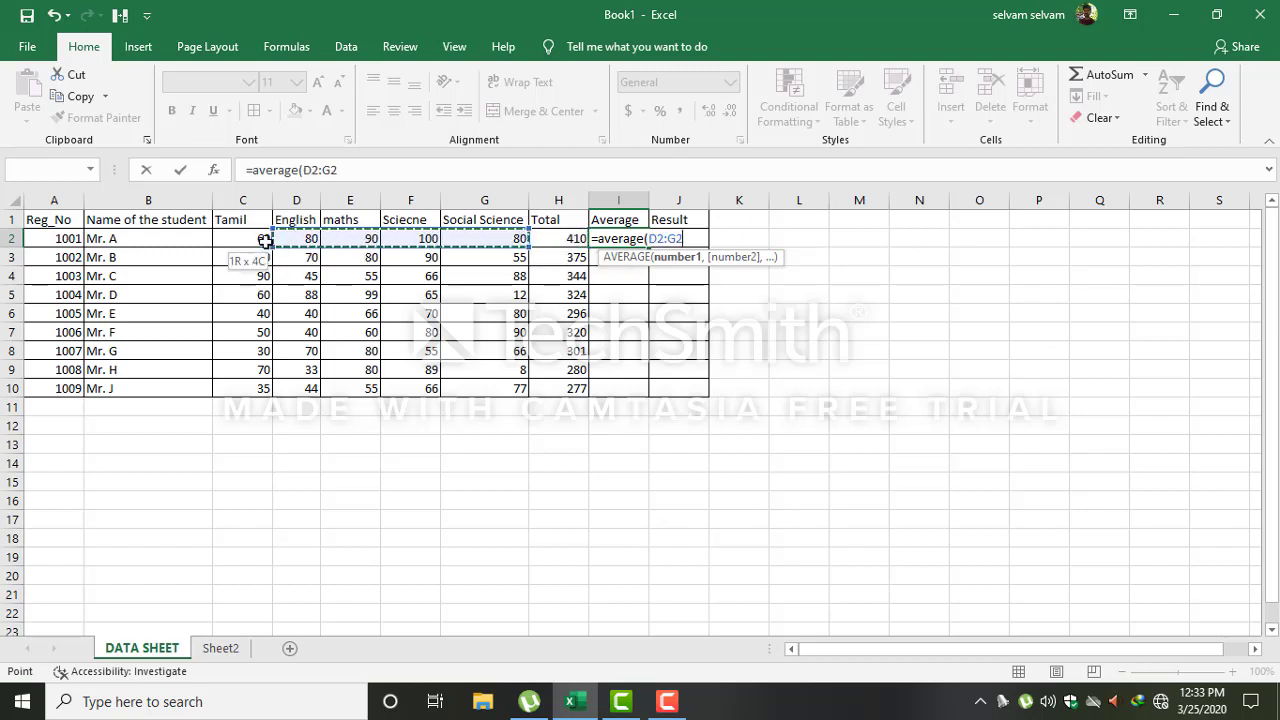
pyautogui.press('Return')
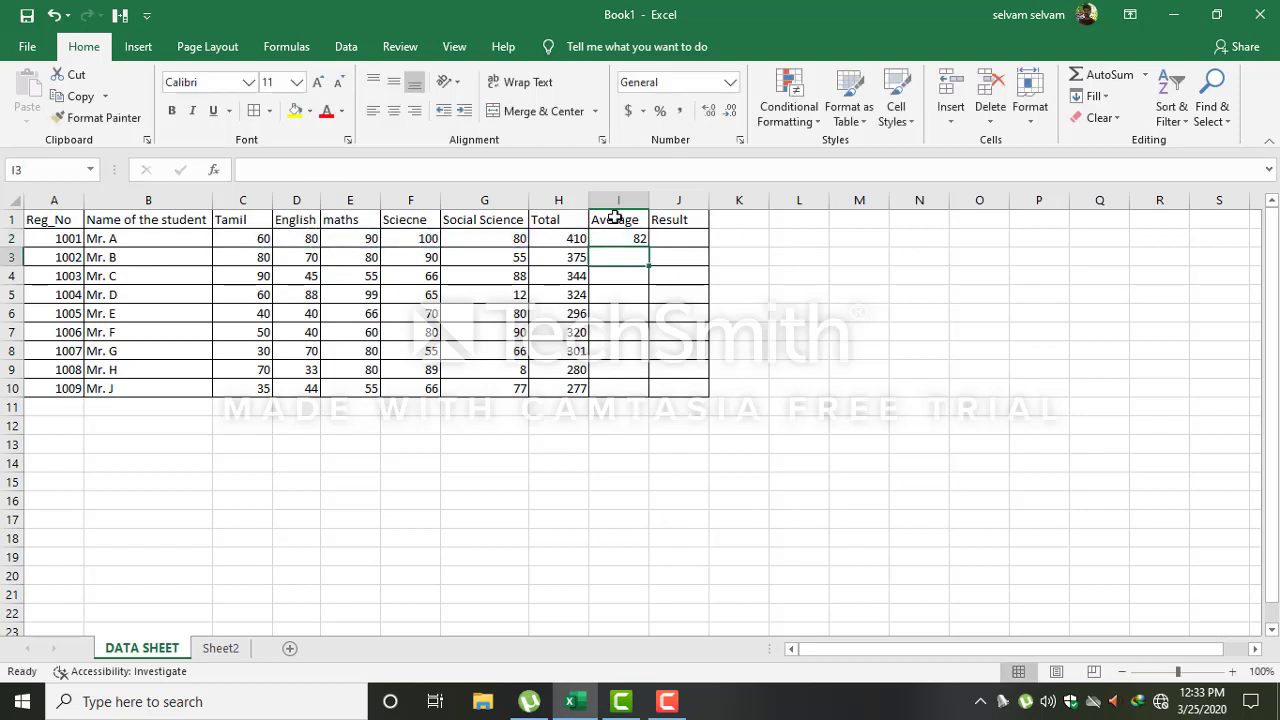
pyautogui.click(630, 237)
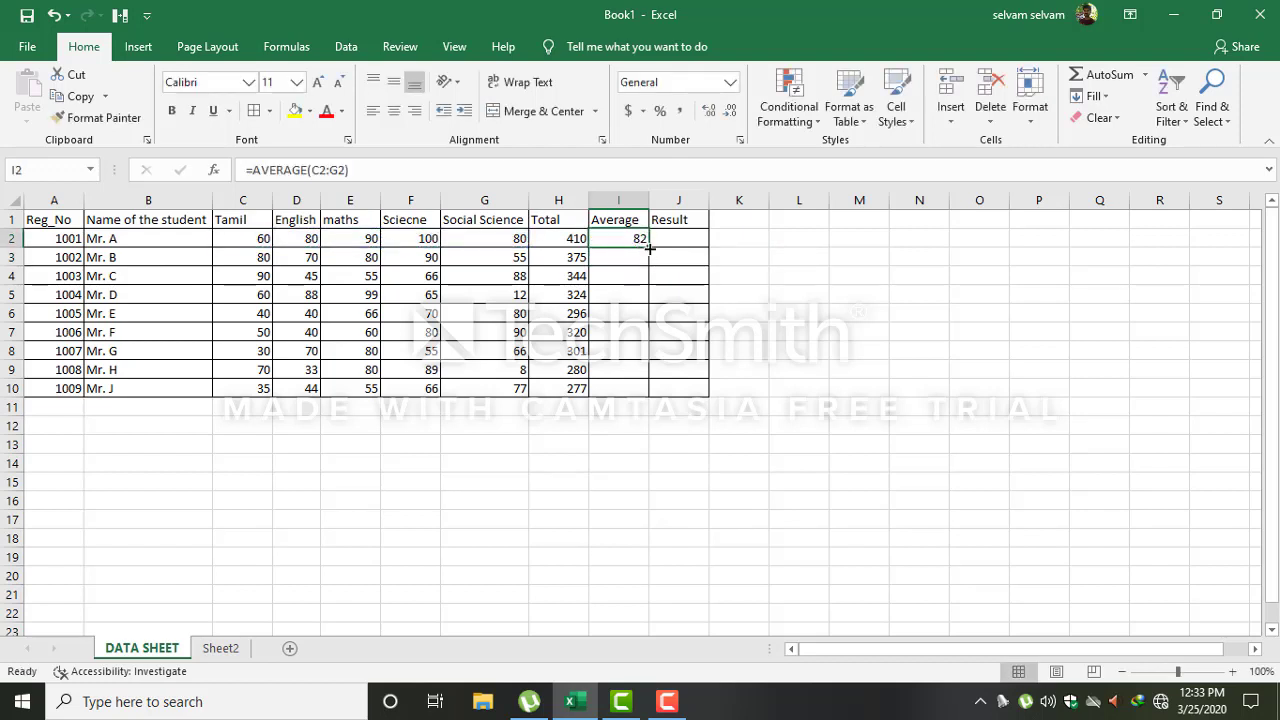
pyautogui.moveTo(649, 247); pyautogui.dragTo(655, 403)
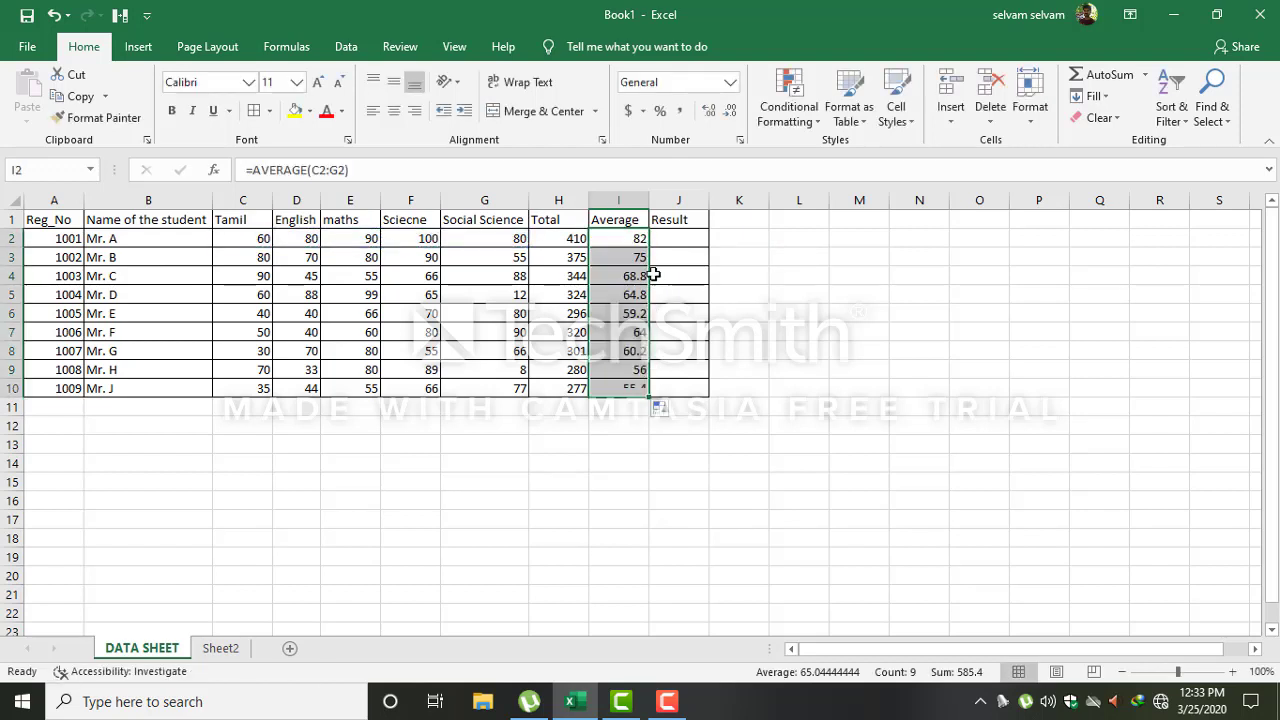
pyautogui.click(675, 240)
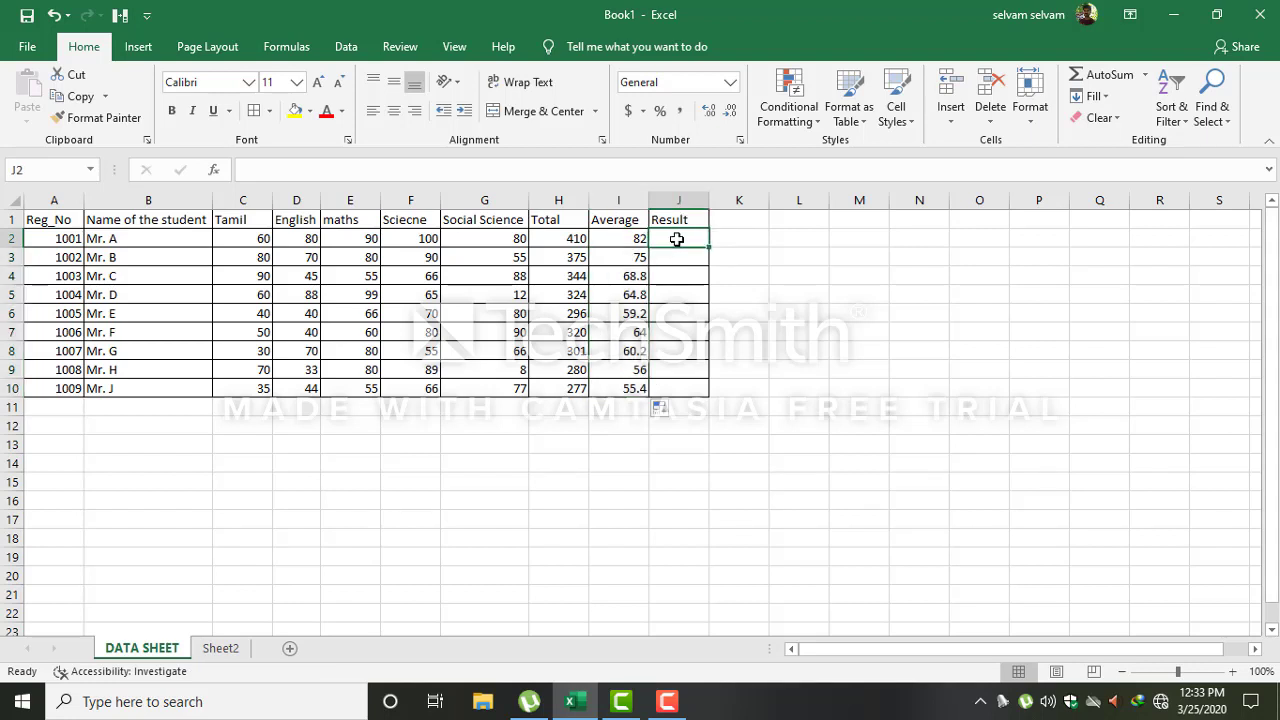
# - Enter =IF(AND(C2>=40,...,G2>=40),"pass","fail") in J2 and fill it down to J10
pyautogui.write('=if(and(')
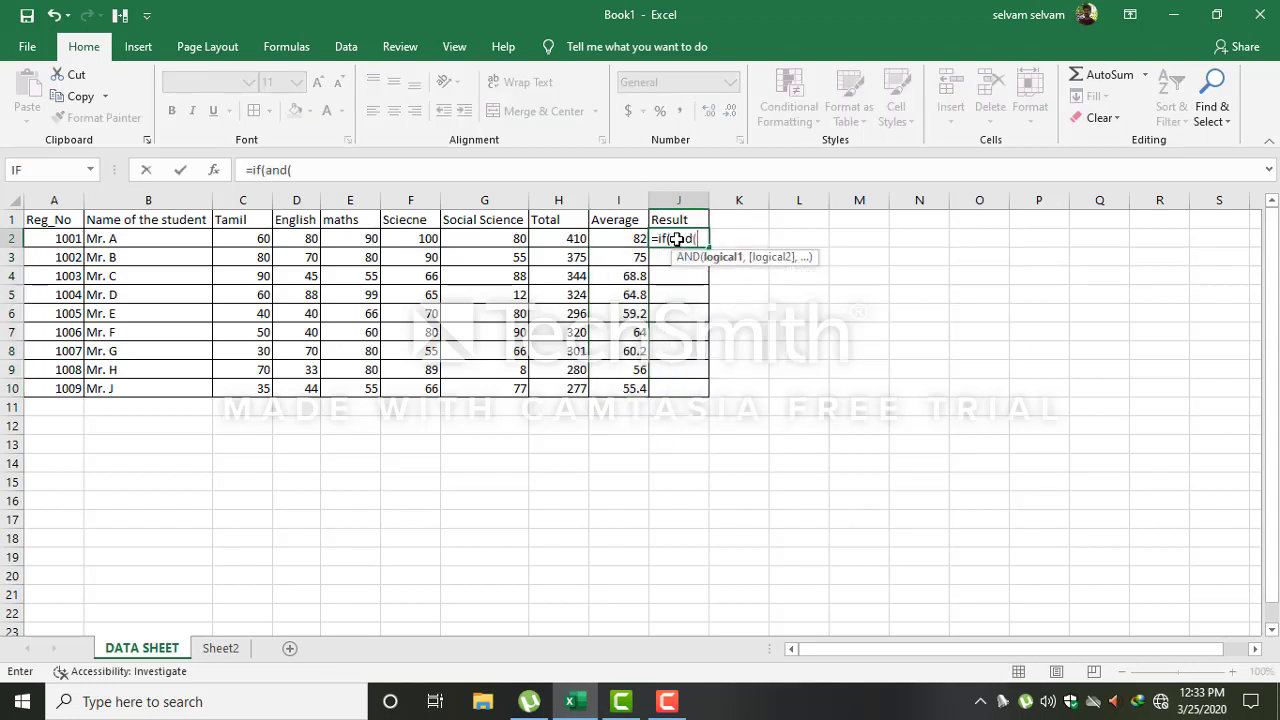
pyautogui.write('c2')
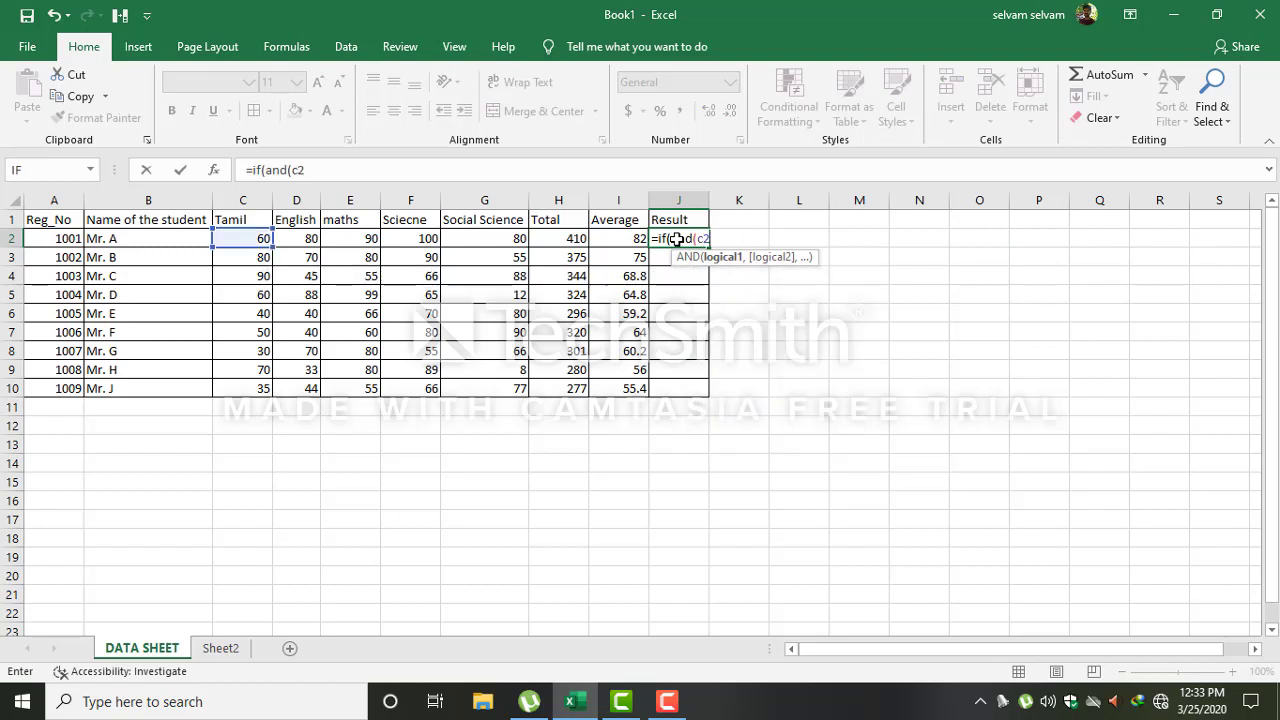
pyautogui.write('>40,')
pyautogui.press('BackSpace')
pyautogui.press('BackSpace')
pyautogui.press('BackSpace')
pyautogui.write('40,')
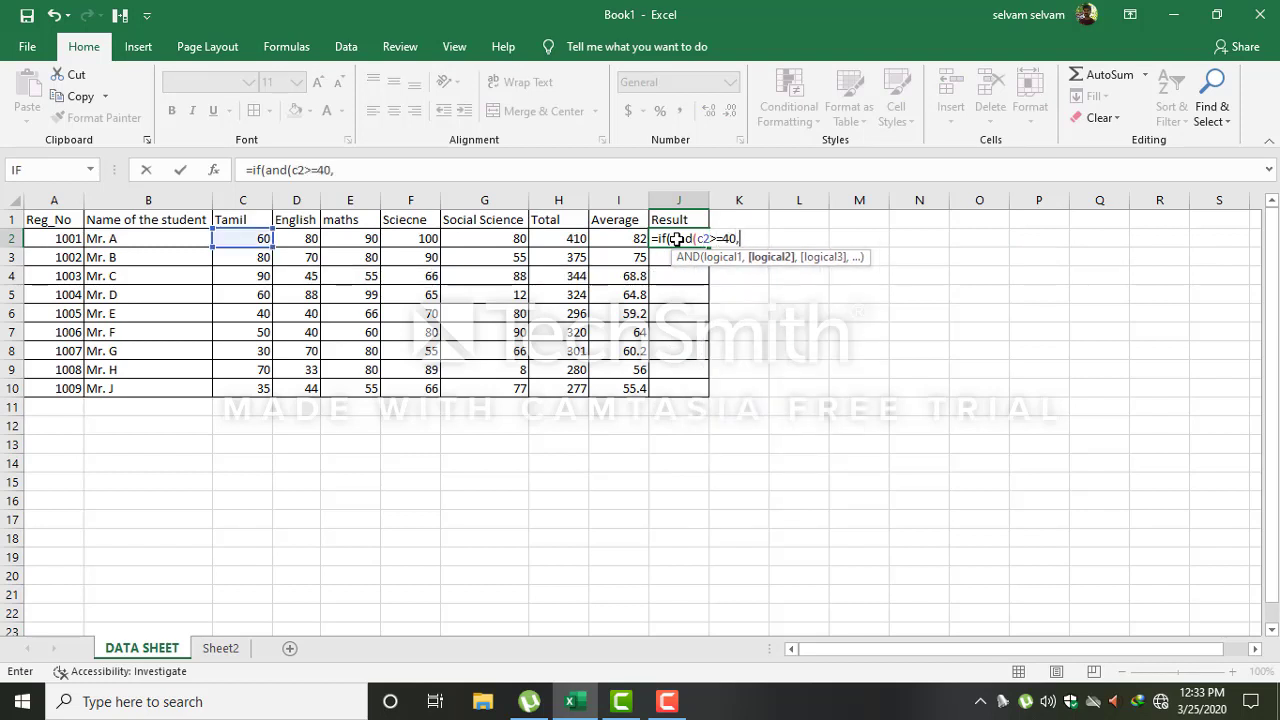
pyautogui.write('d2')
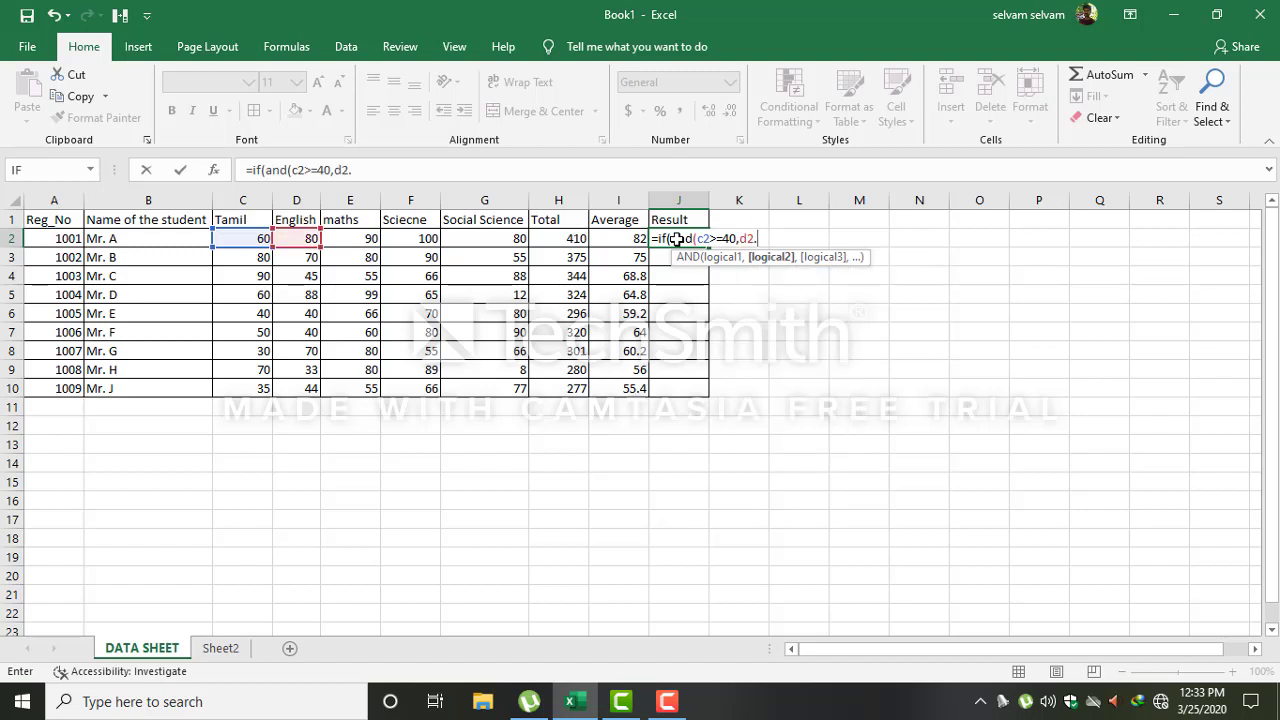
pyautogui.write('>=')
pyautogui.write('40,')
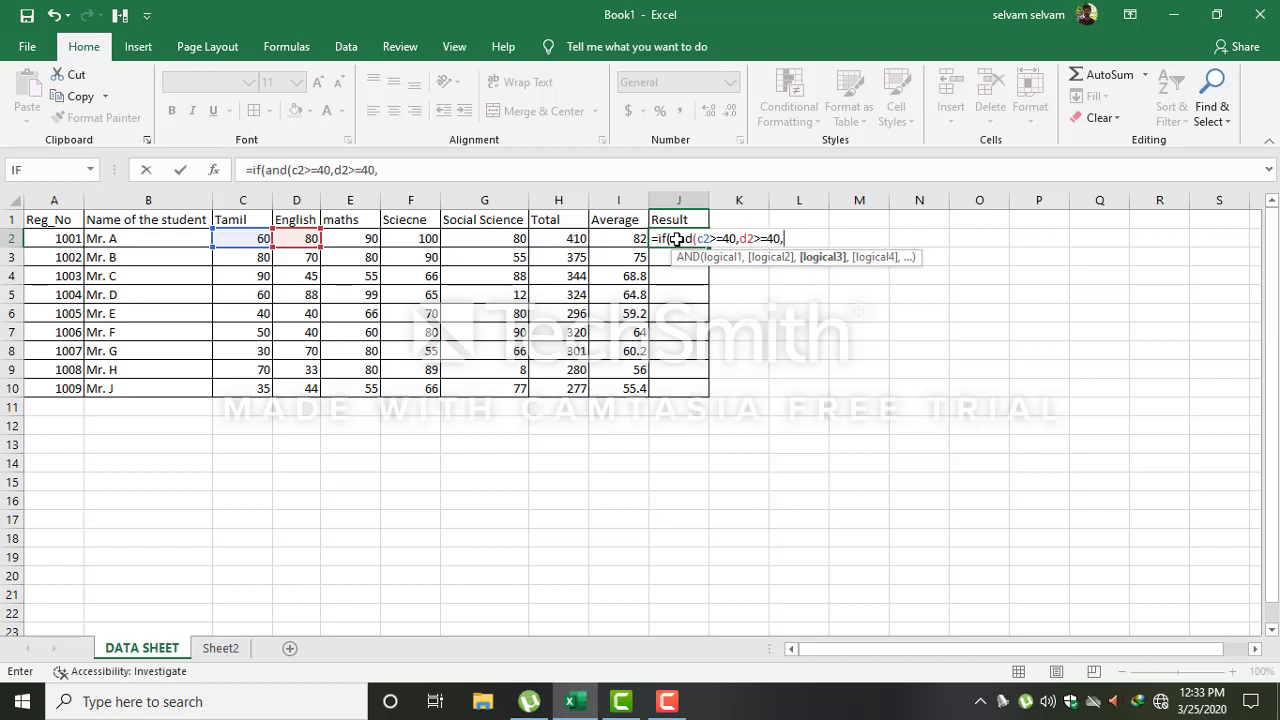
pyautogui.write('e2>')
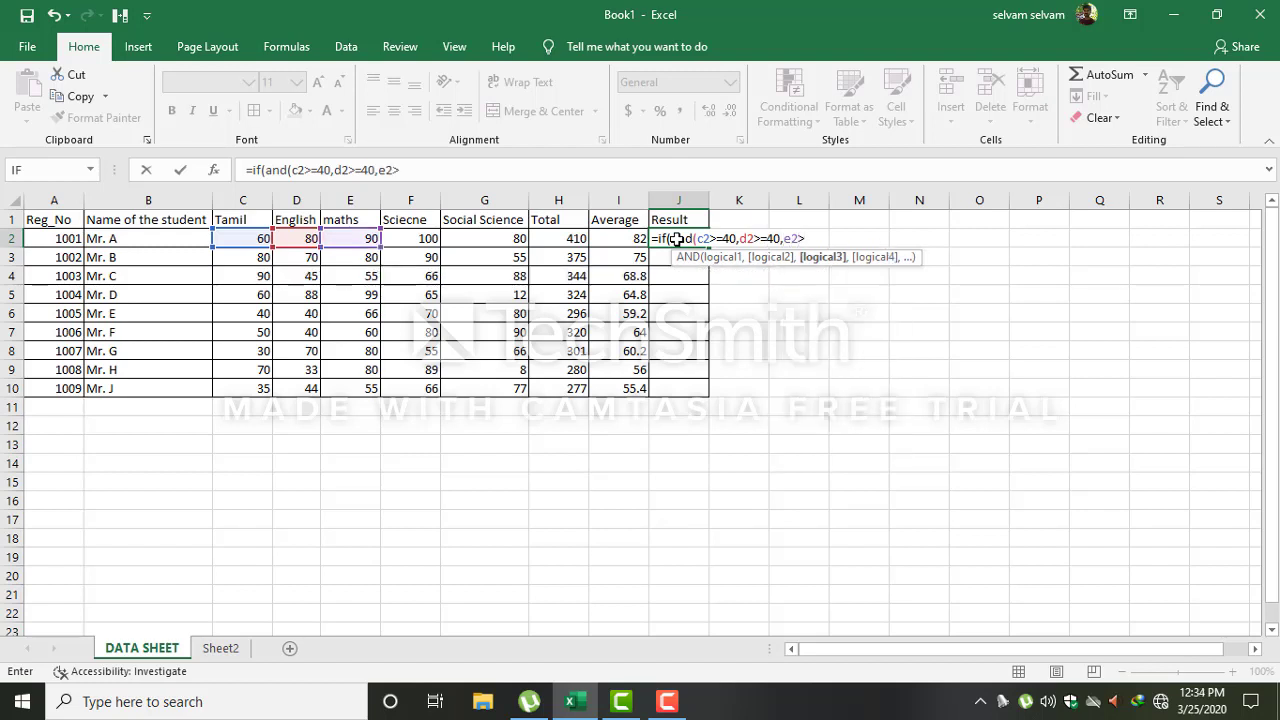
pyautogui.write('=40,f2')
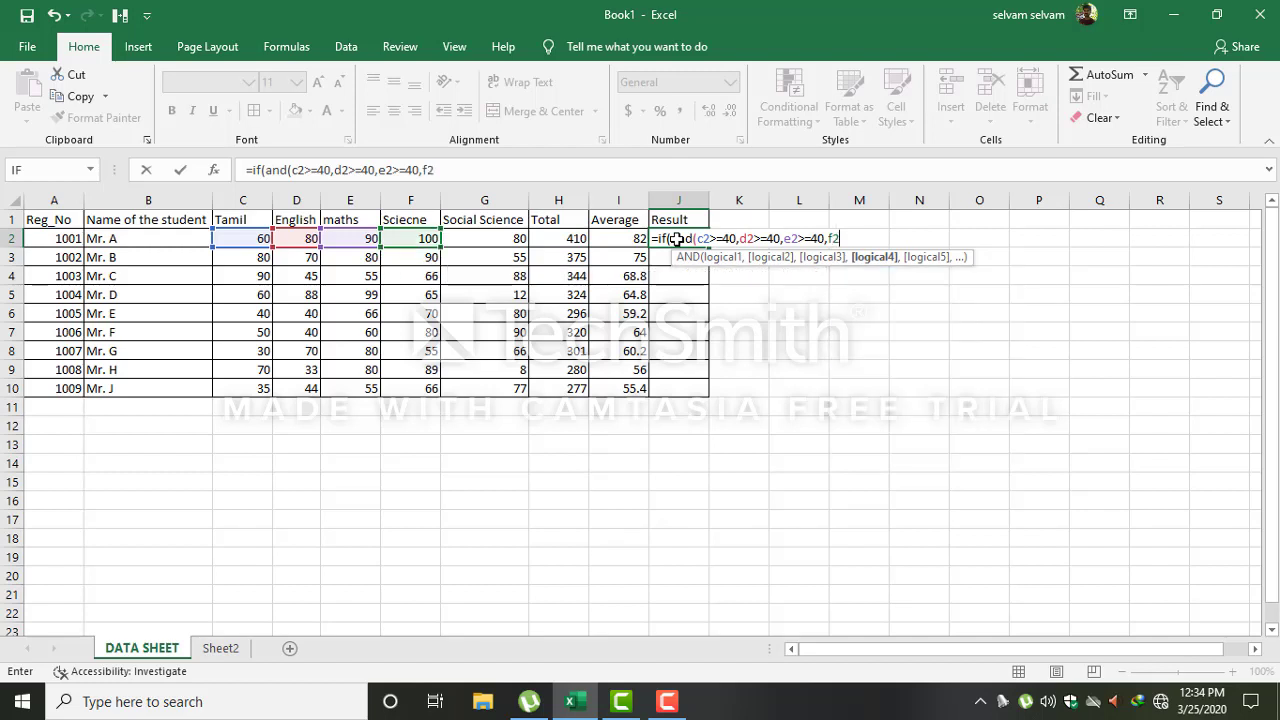
pyautogui.write('>=40,')
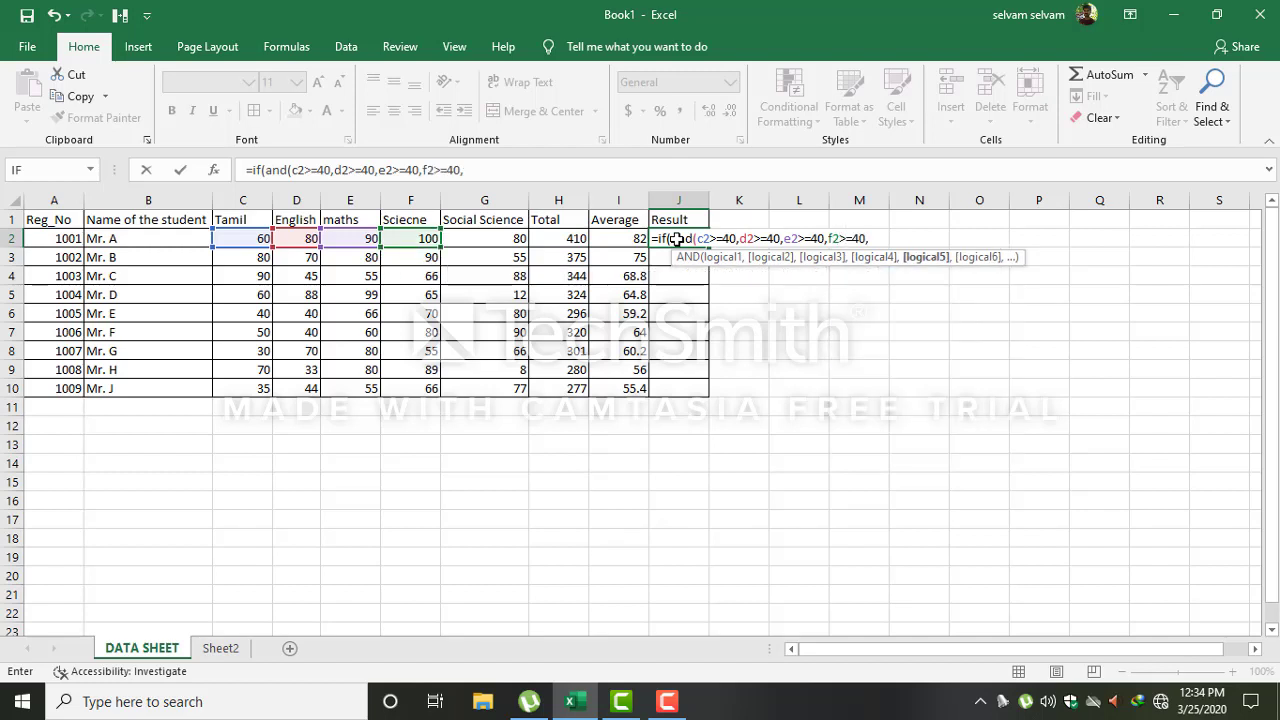
pyautogui.write('g2>=')
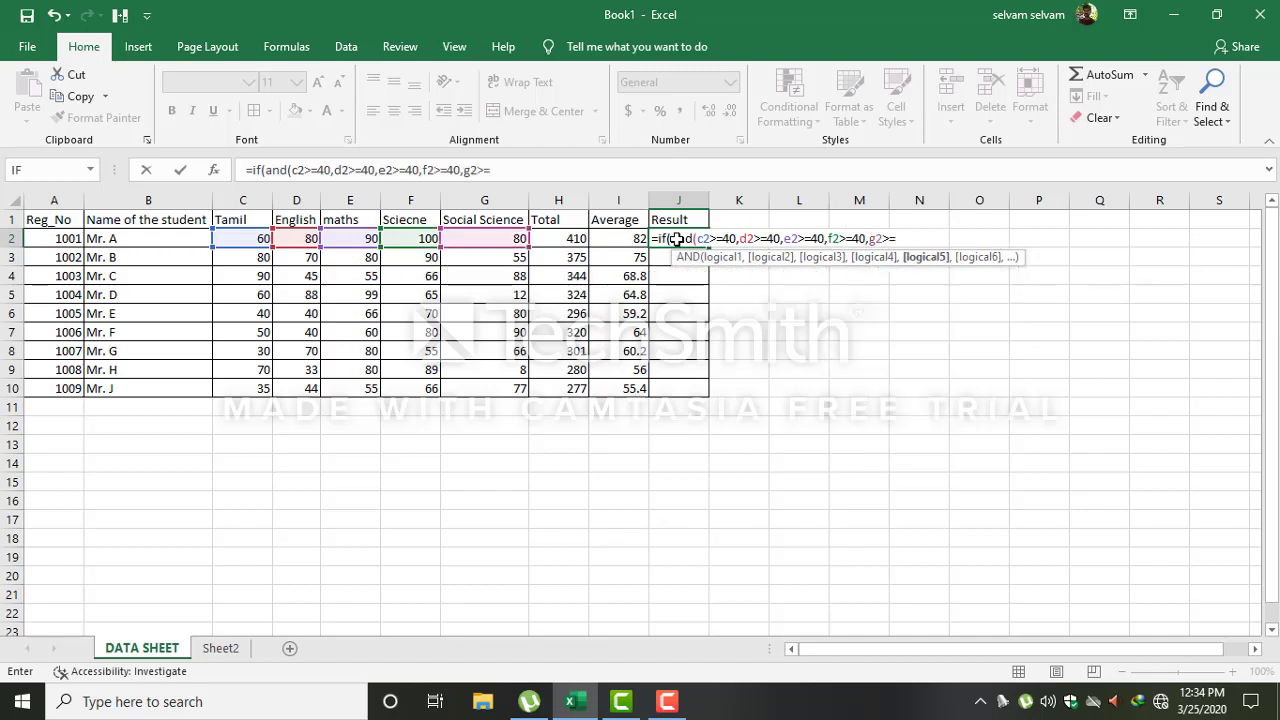
pyautogui.write('40')
pyautogui.write('),')
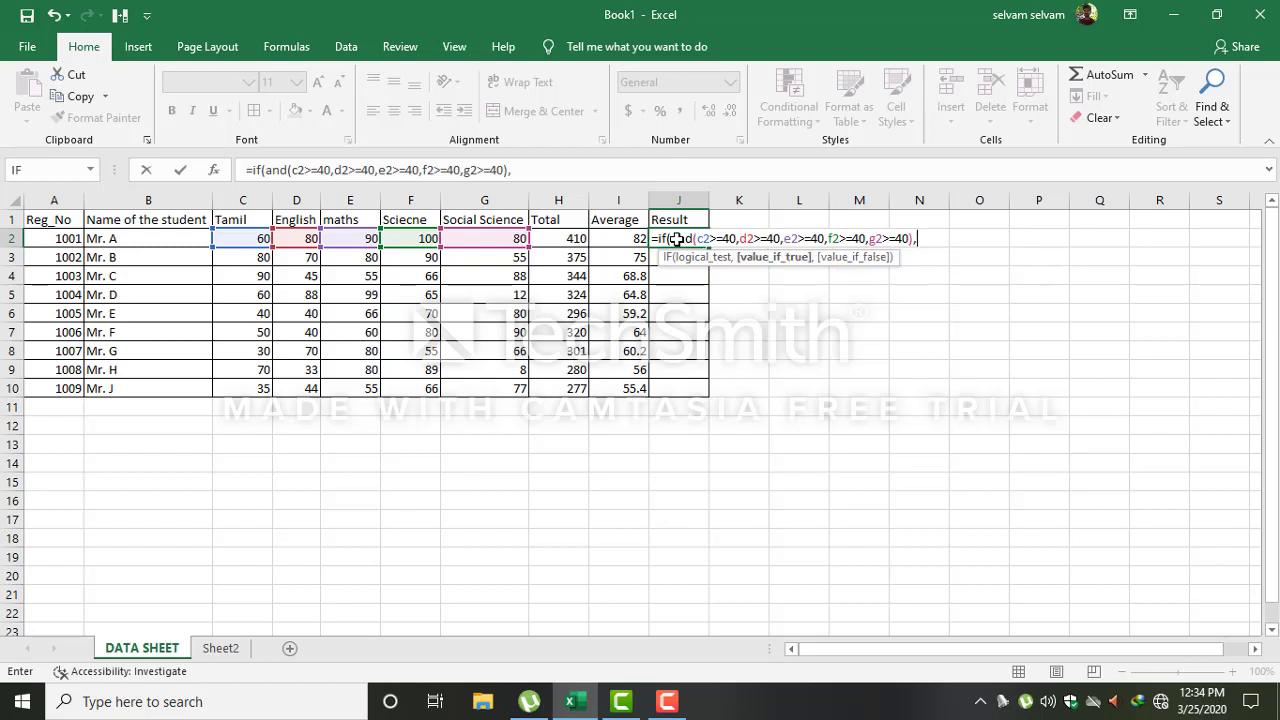
pyautogui.write('"pass"')
pyautogui.write(',"')
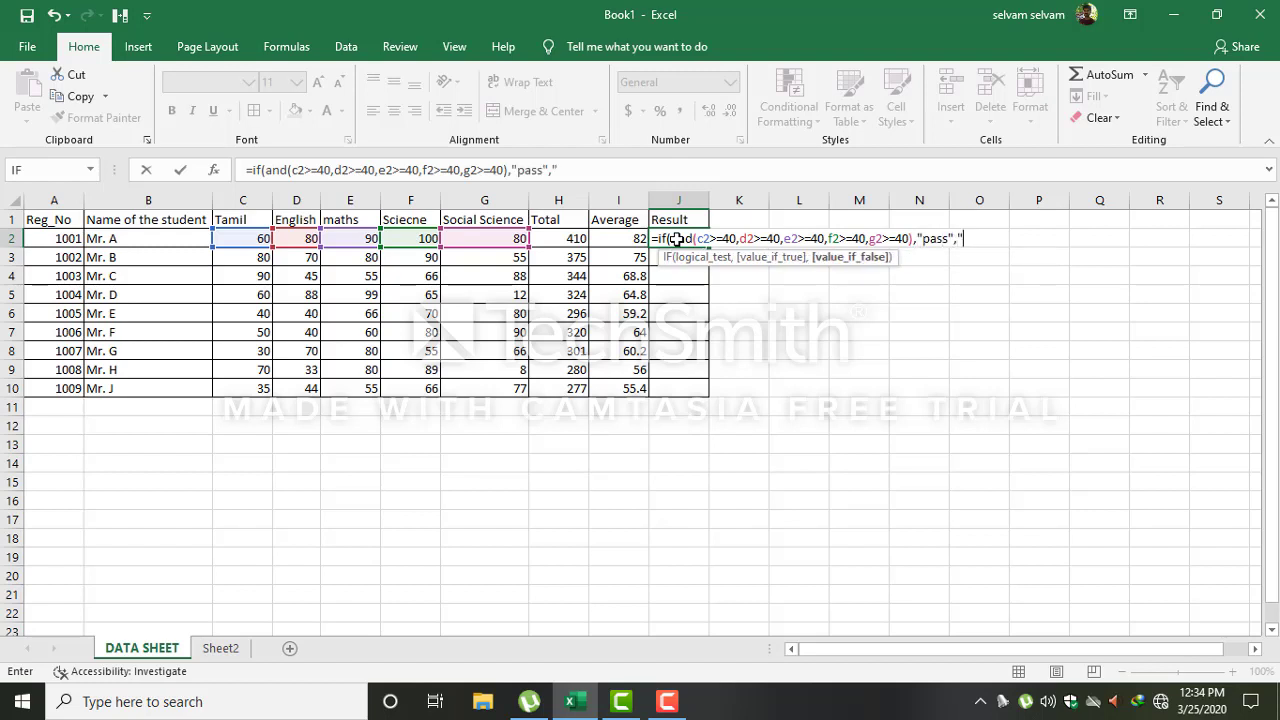
pyautogui.write('fail"')
pyautogui.write(')')
pyautogui.press('Return')
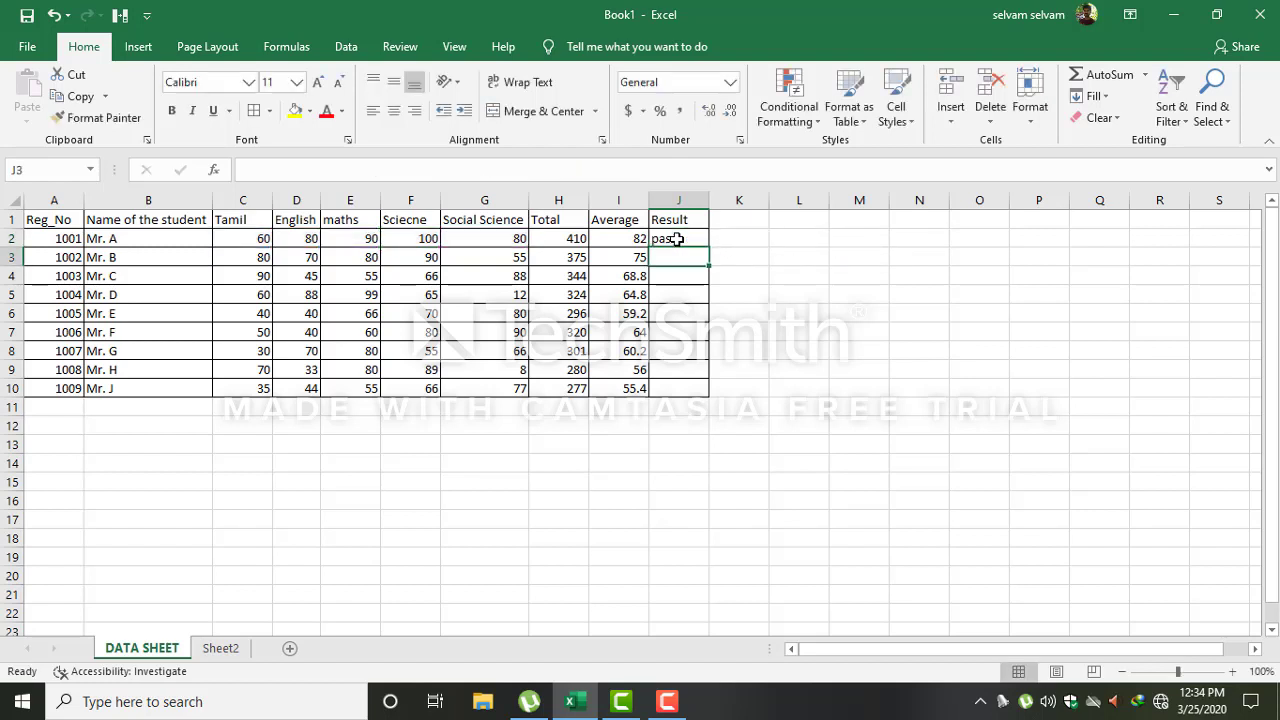
pyautogui.click(678, 245)
pyautogui.moveTo(708, 247); pyautogui.dragTo(712, 392)
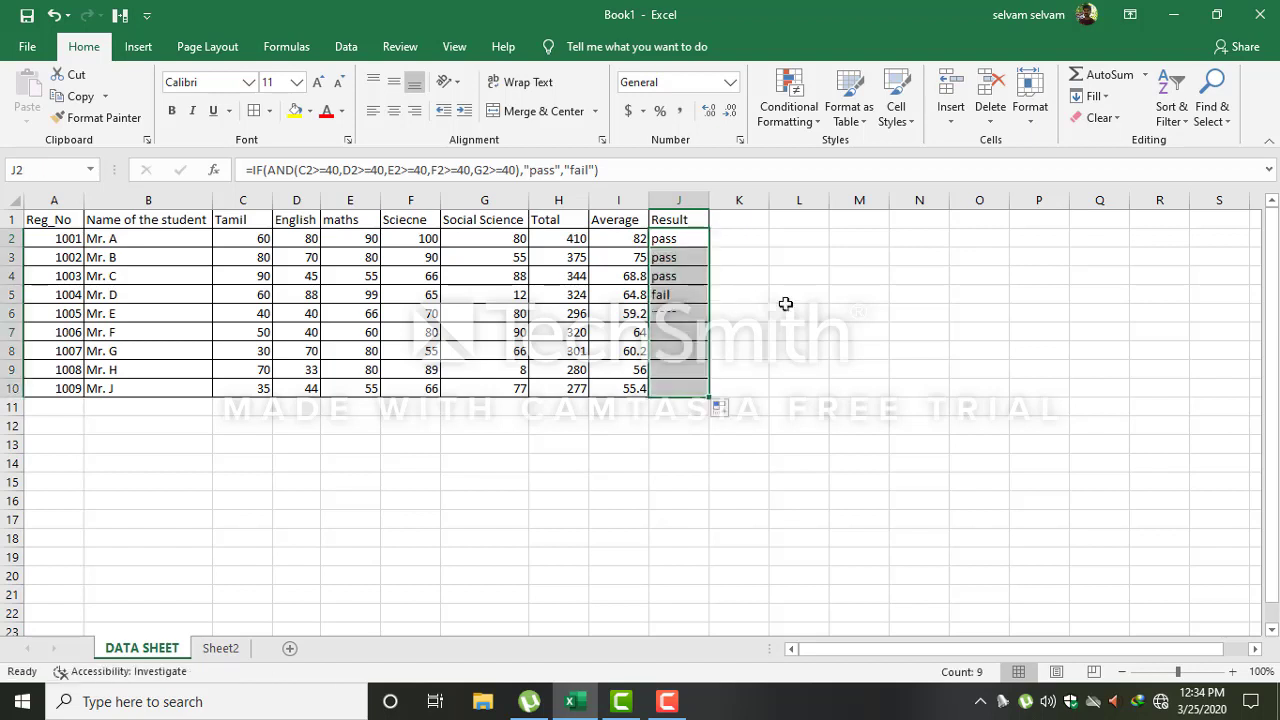
# - Check the SUM, AVERAGE and pass/fail formulas in H2, I2 and J2
pyautogui.click(809, 291)
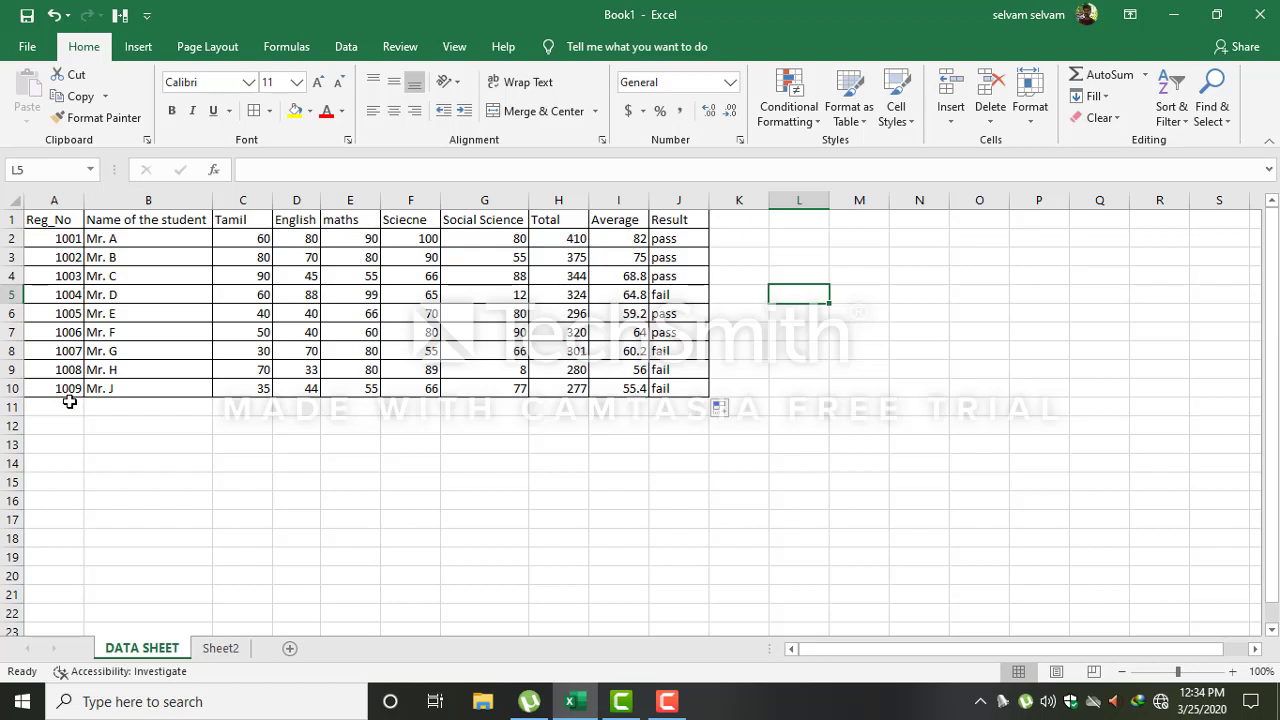
pyautogui.click(505, 464)
pyautogui.click(553, 243)
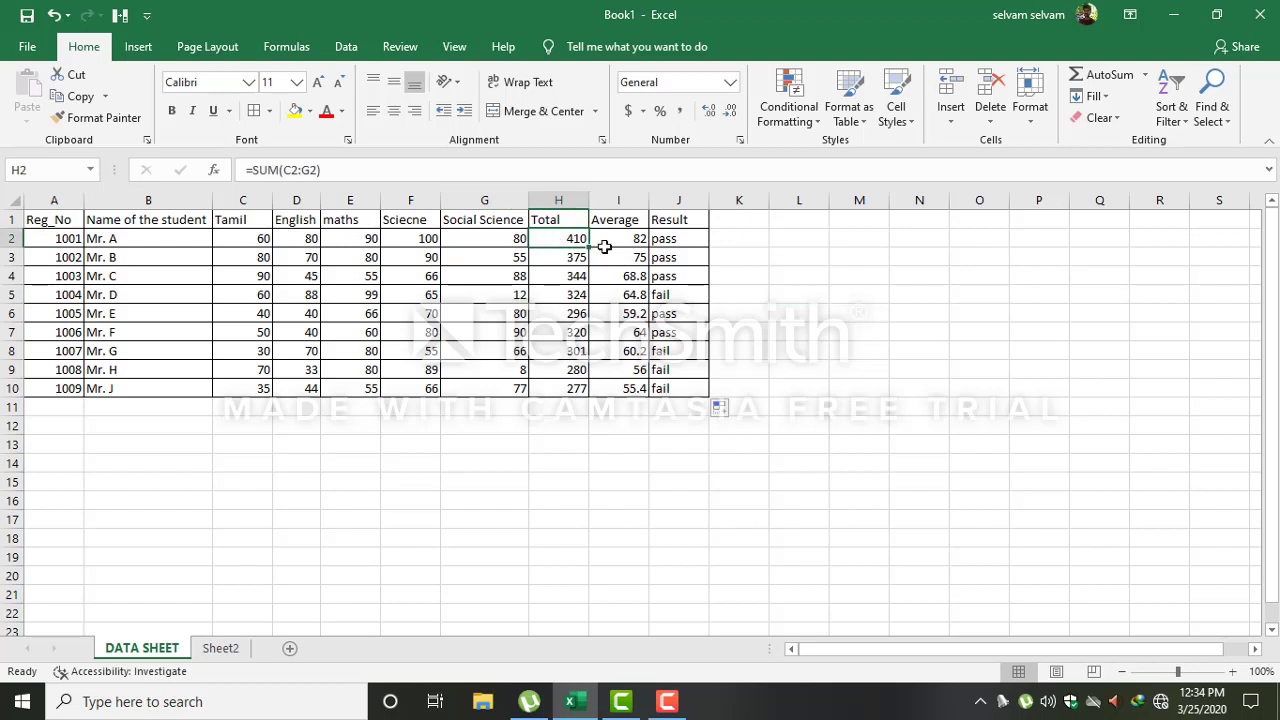
pyautogui.click(640, 245)
pyautogui.click(670, 243)
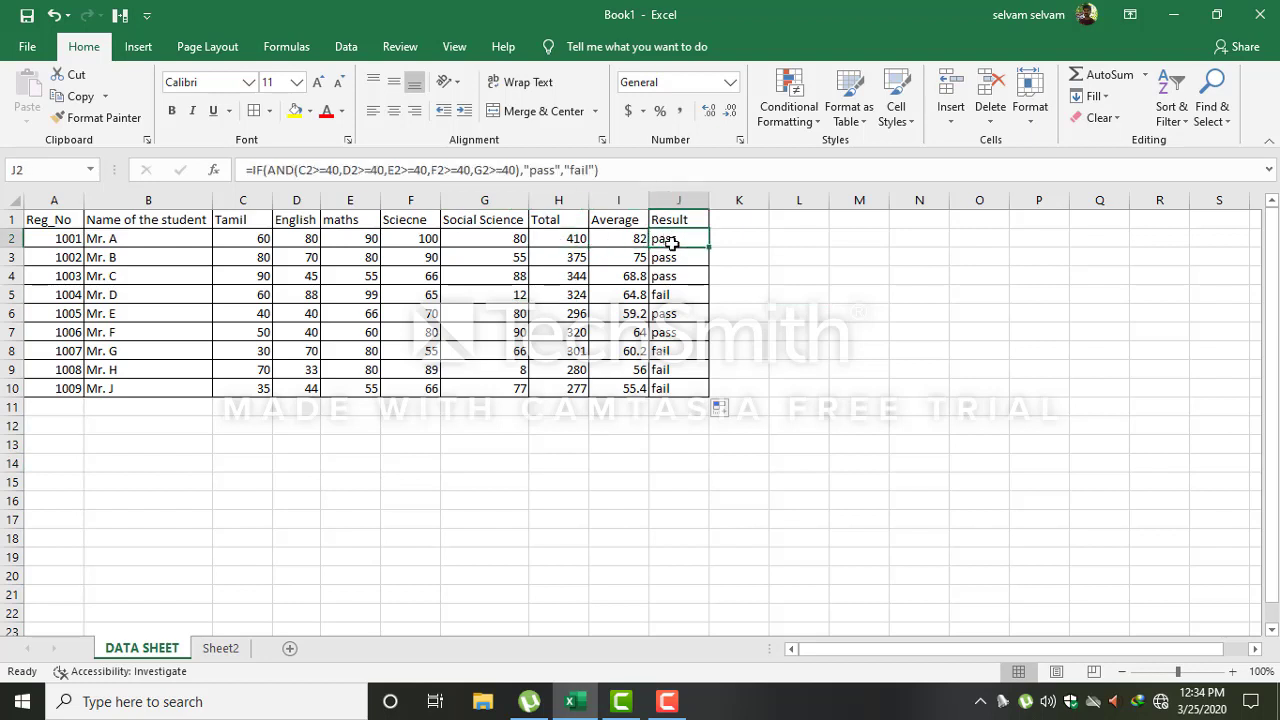
# - Enter headings Search, Total Mark, Average and Result in G17:J17, then autofit column H
pyautogui.click(491, 519)
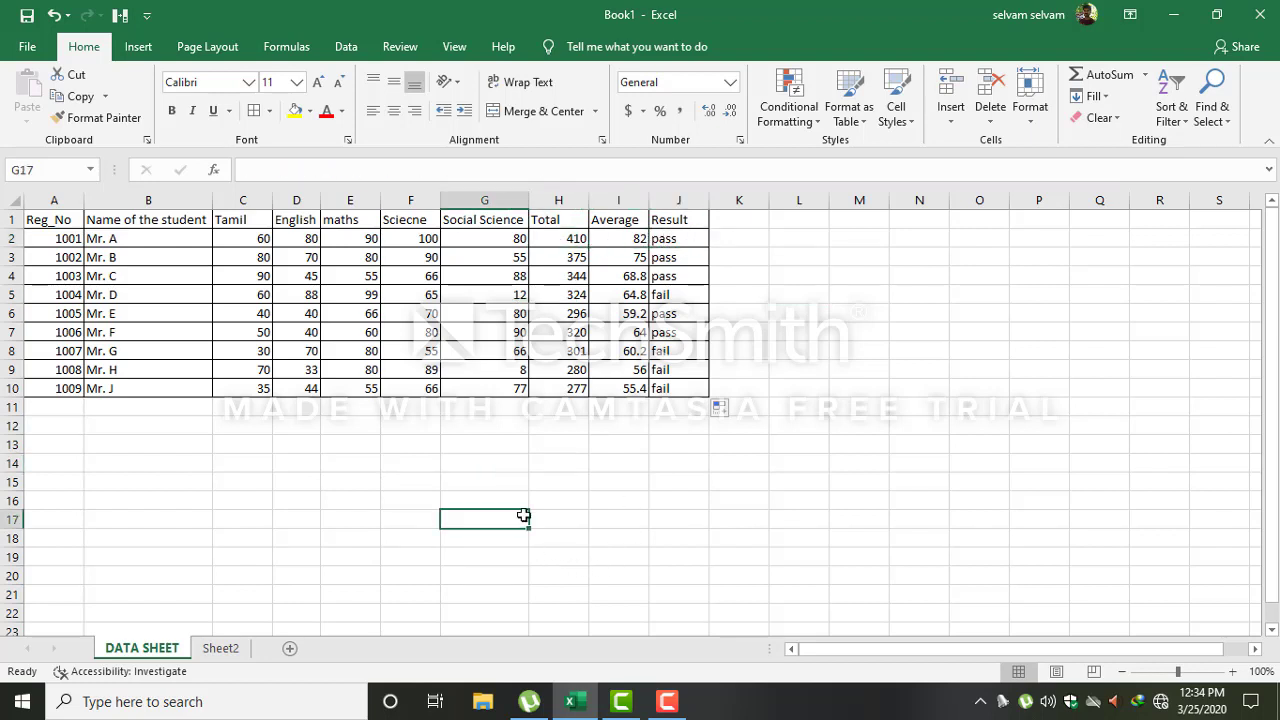
pyautogui.write('Se')
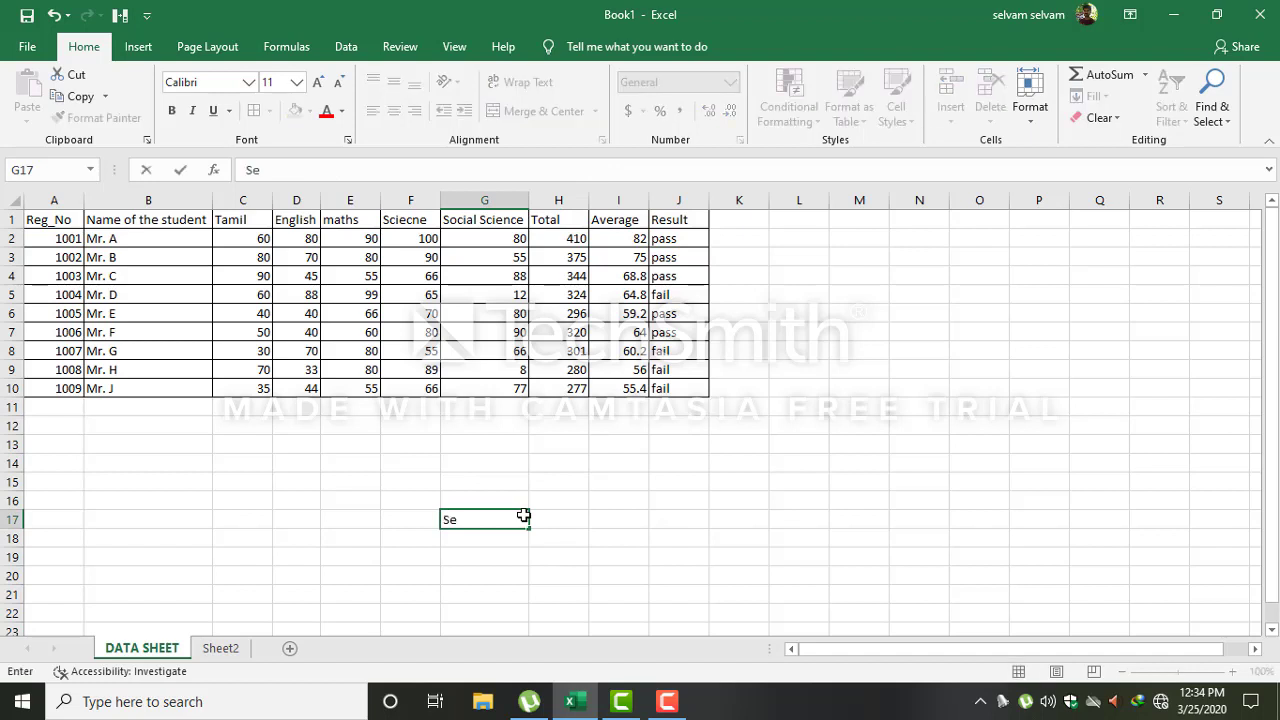
pyautogui.write('arch cel')
pyautogui.press('Return')
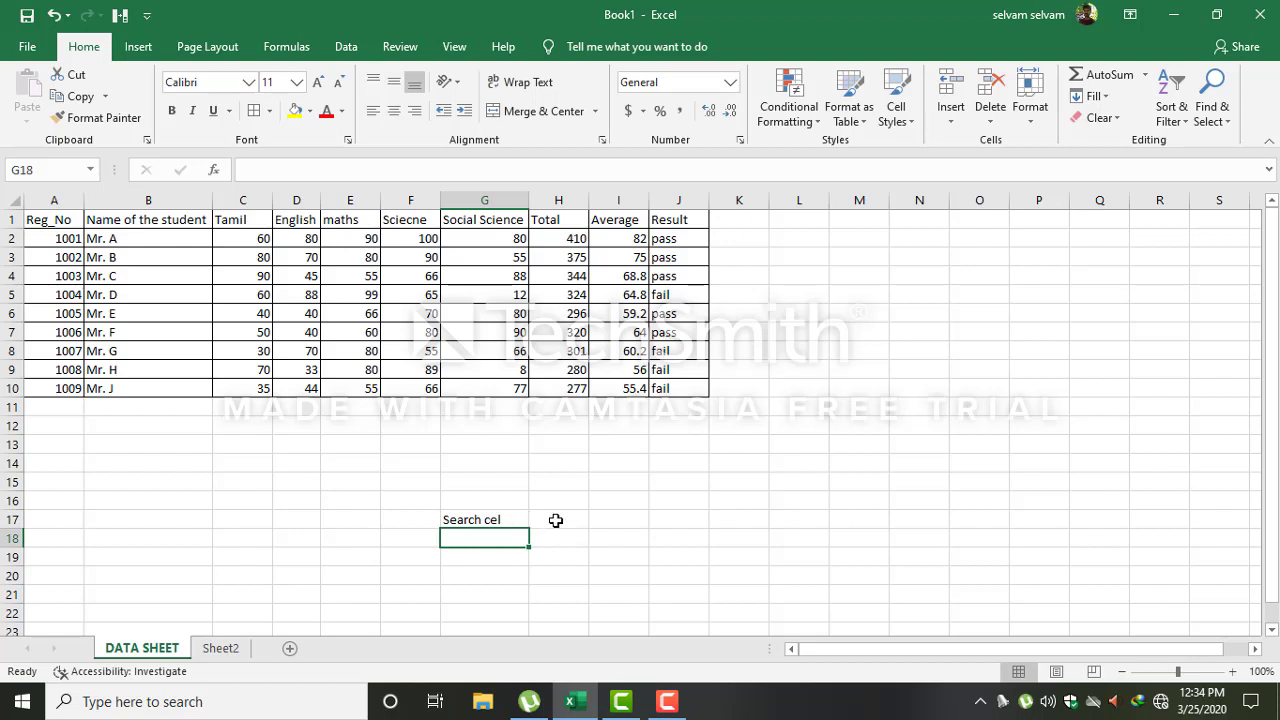
pyautogui.click(556, 520)
pyautogui.write('Total')
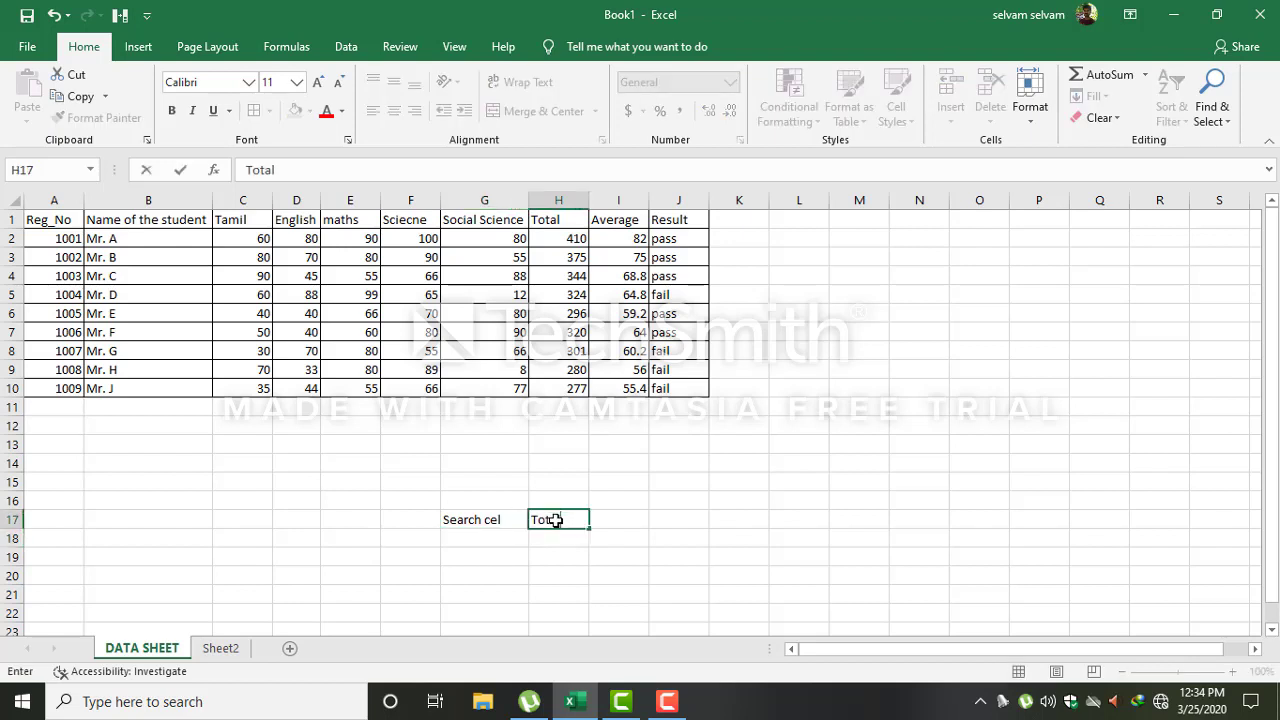
pyautogui.write(' Mark')
pyautogui.press('Tab')
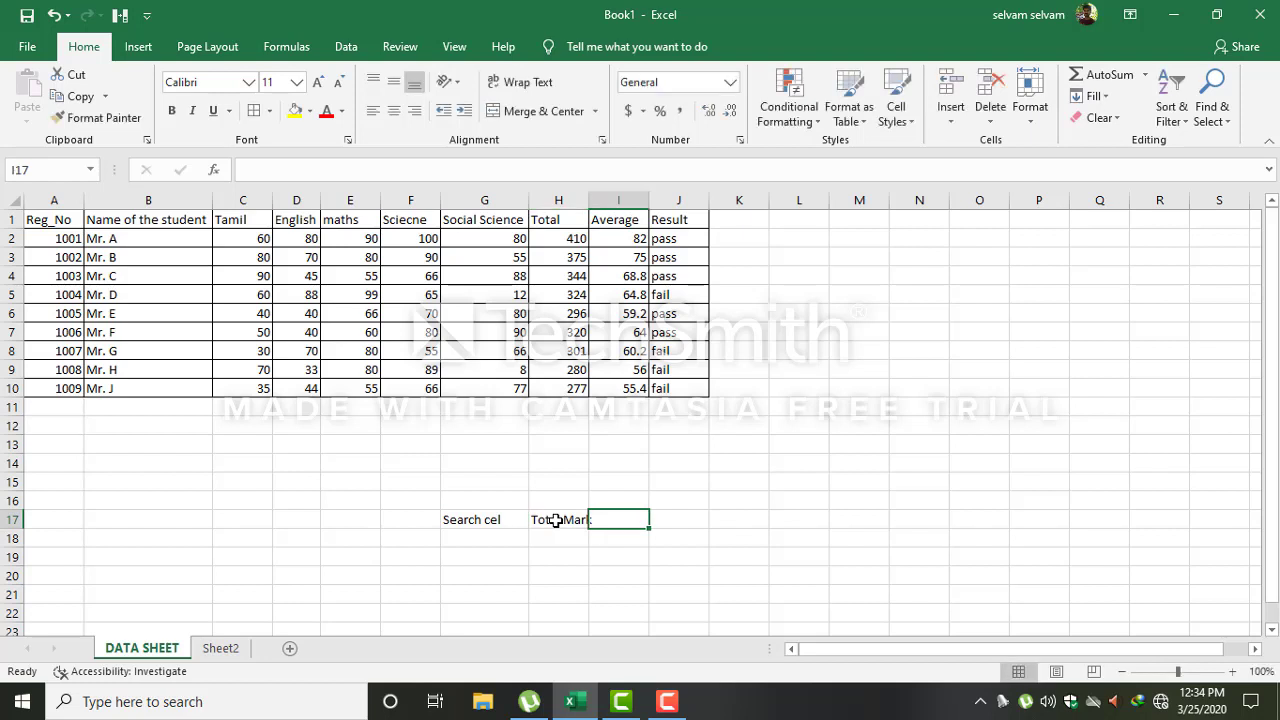
pyautogui.write('Av')
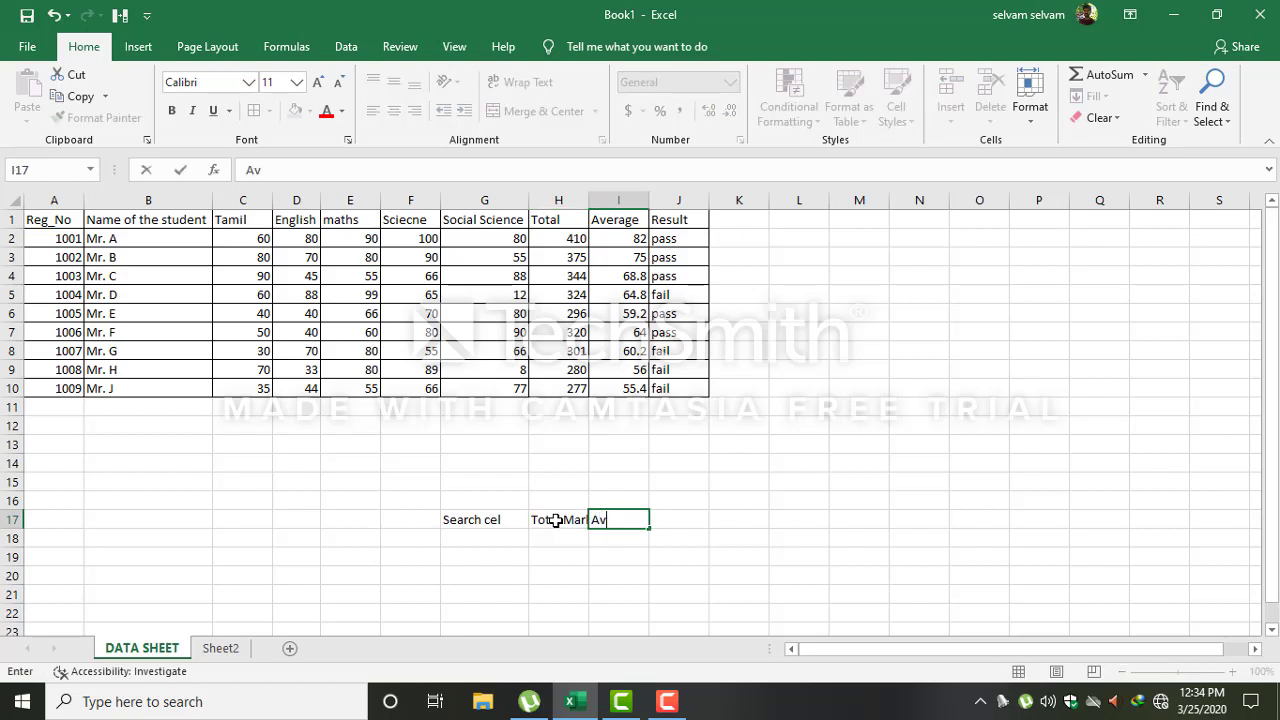
pyautogui.write('erage')
pyautogui.press('Tab')
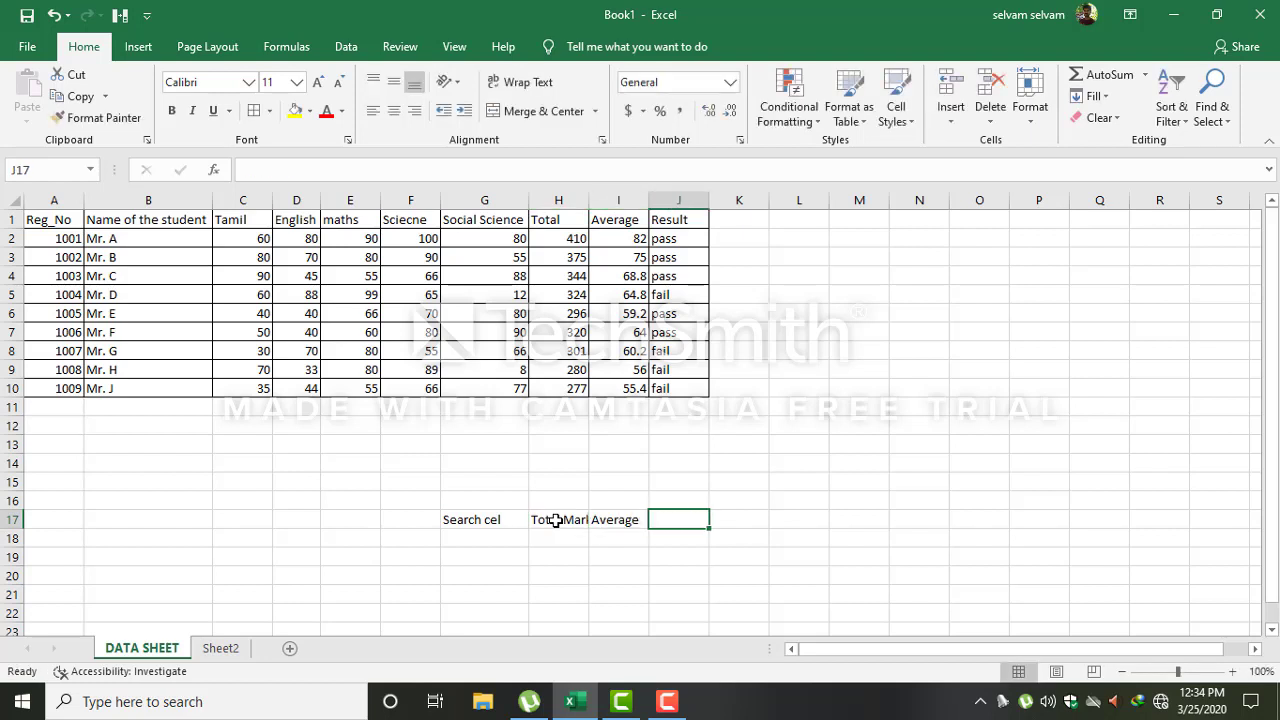
pyautogui.write('Result')
pyautogui.press('Return')
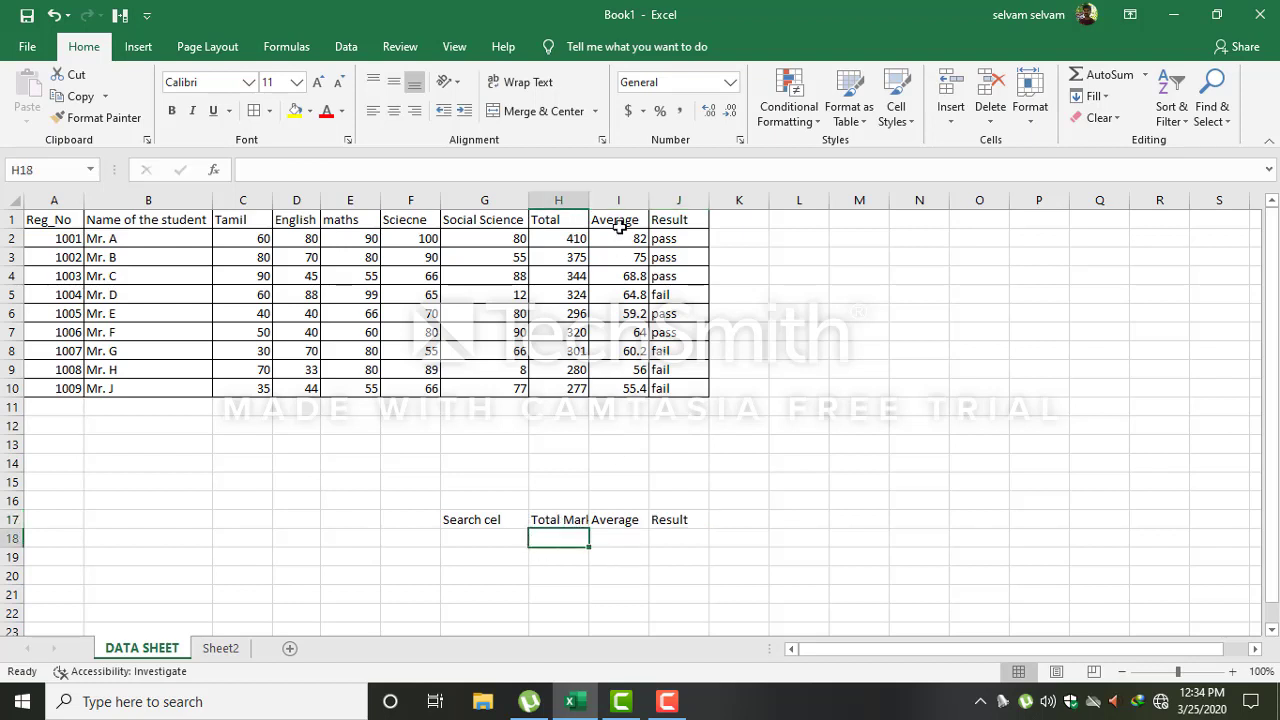
pyautogui.doubleClick(589, 200)
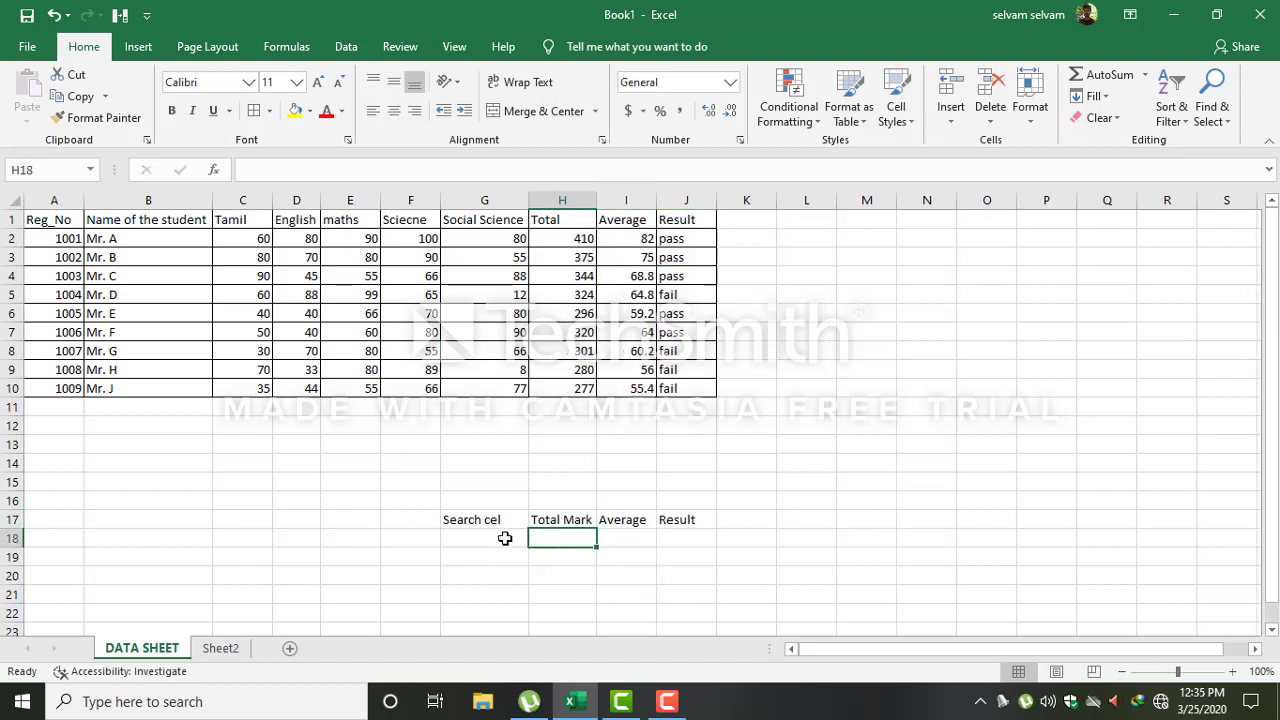
pyautogui.click(505, 538)
pyautogui.click(268, 112)
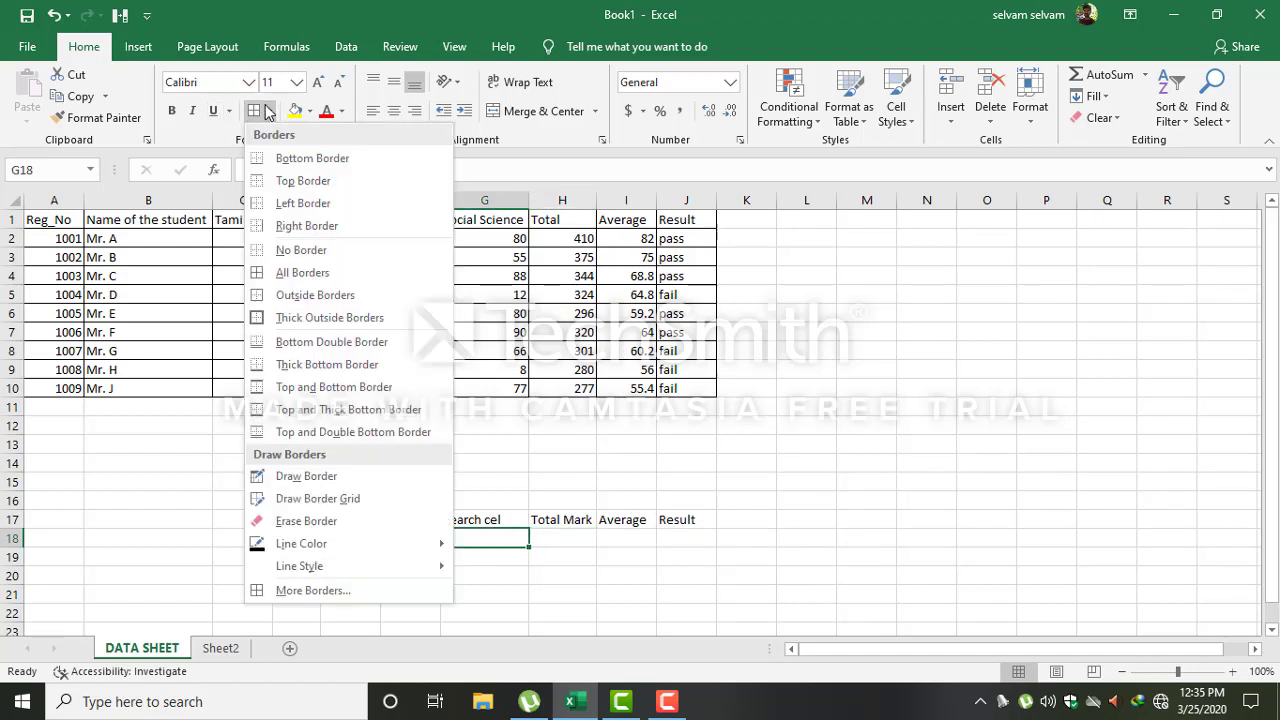
pyautogui.click(295, 112)
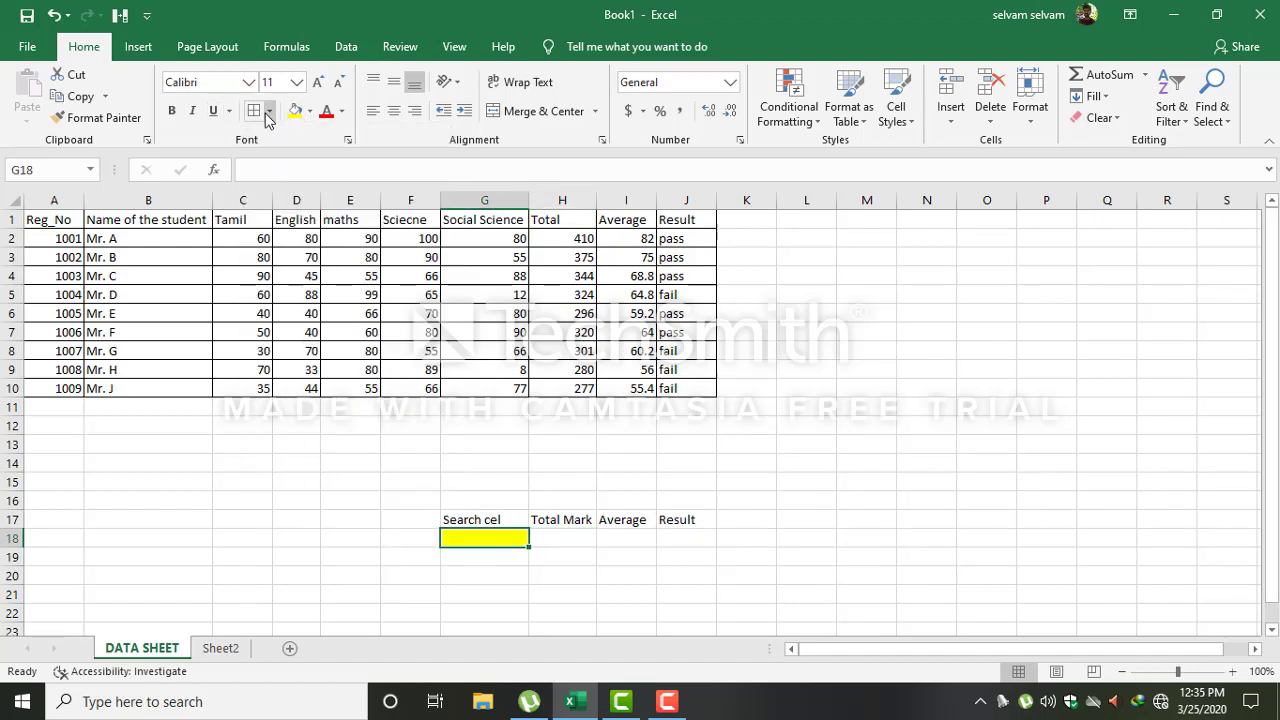
pyautogui.click(270, 112)
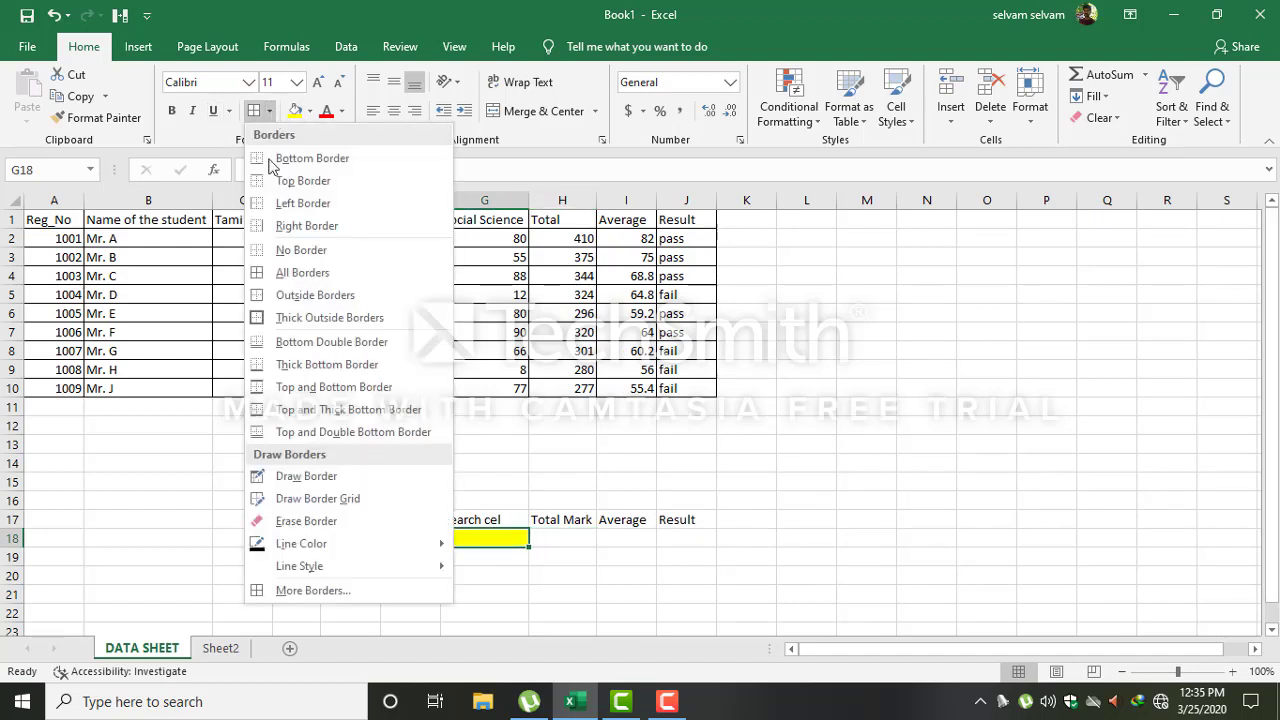
pyautogui.click(268, 316)
pyautogui.click(558, 597)
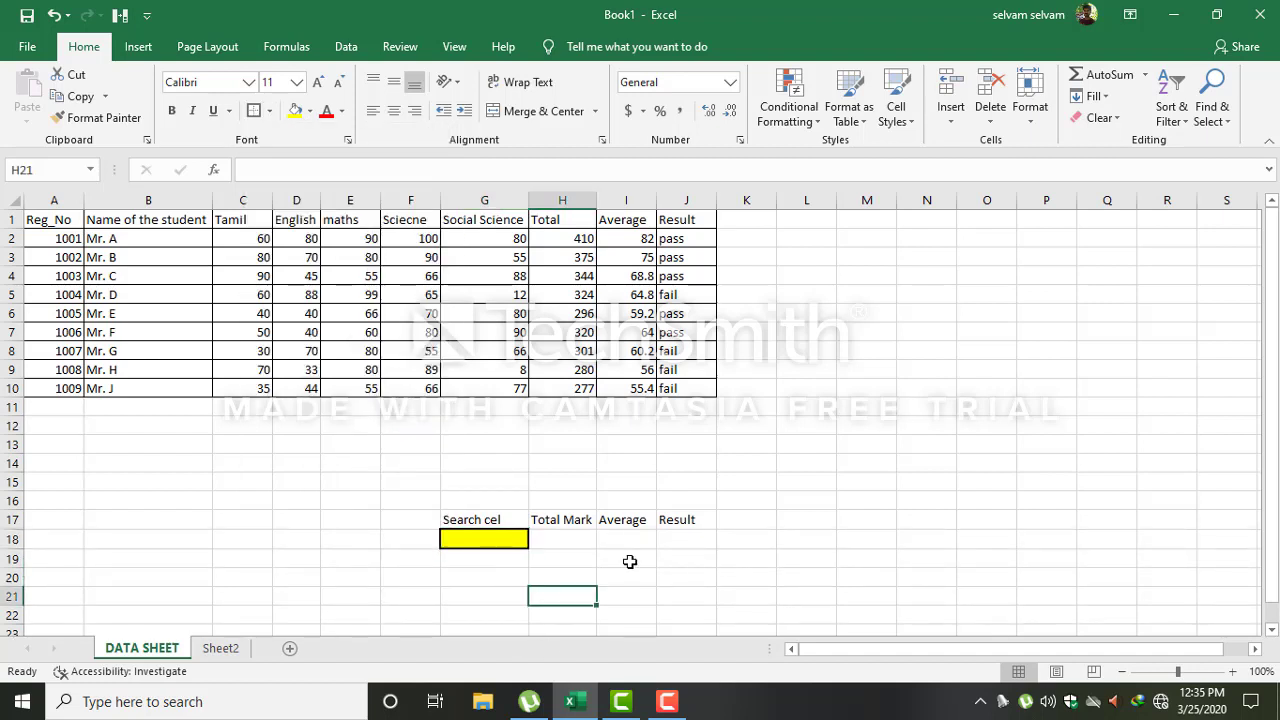
pyautogui.click(562, 540)
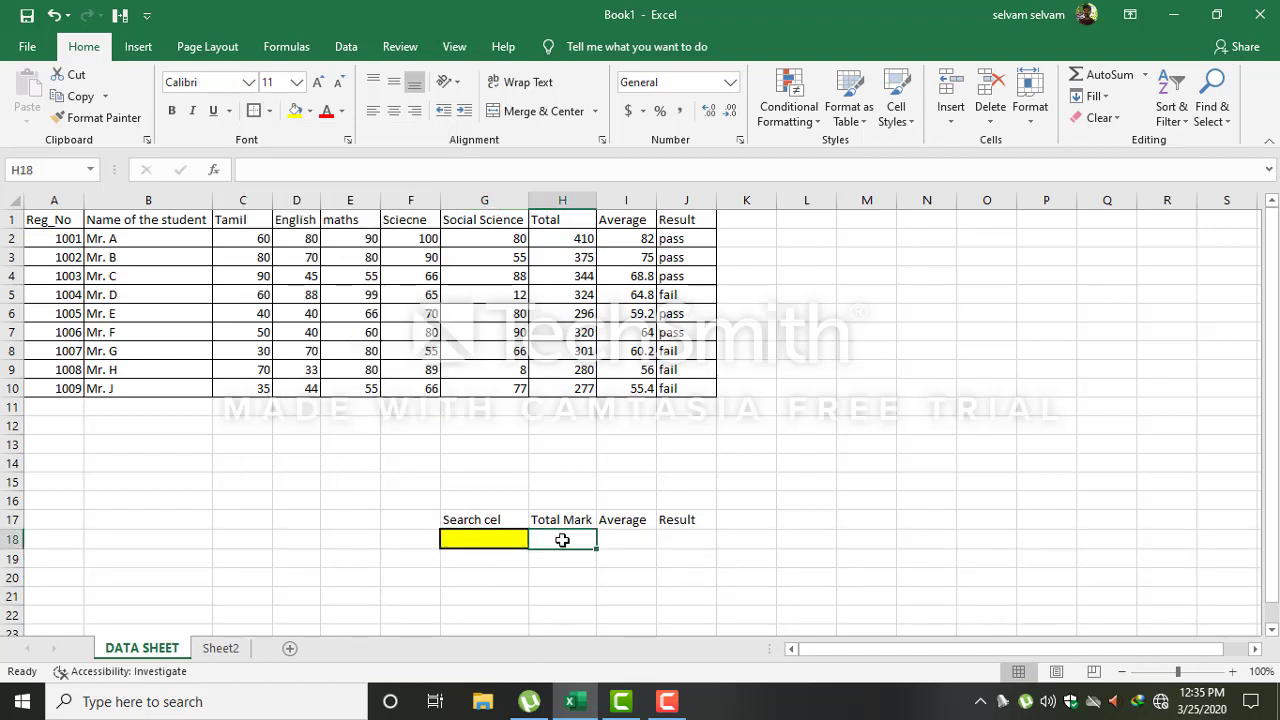
pyautogui.click(468, 540)
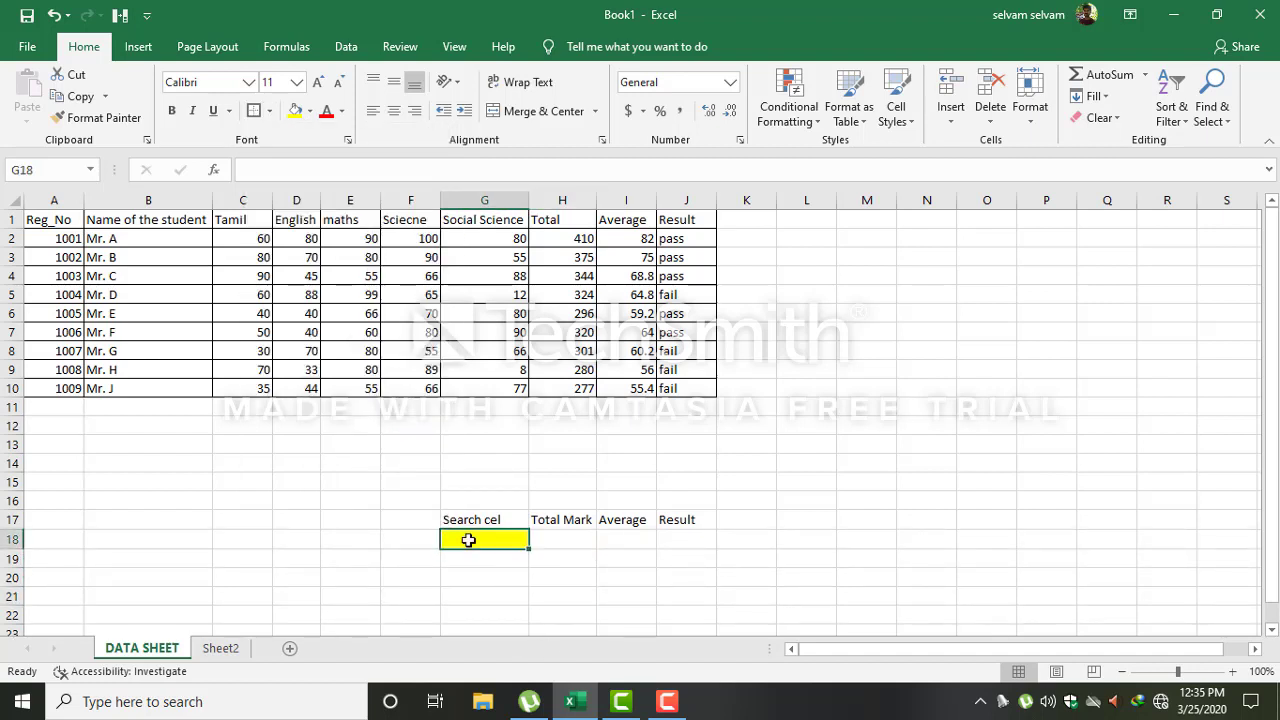
pyautogui.click(547, 537)
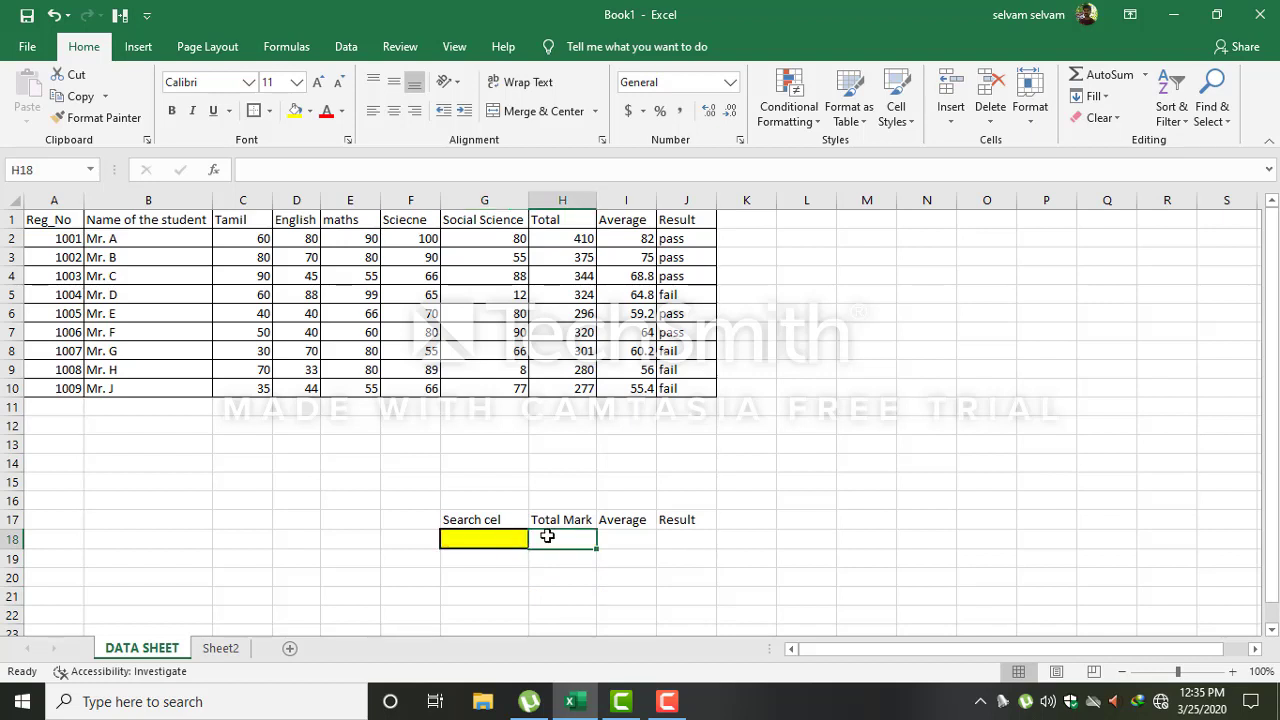
pyautogui.click(623, 538)
pyautogui.click(694, 539)
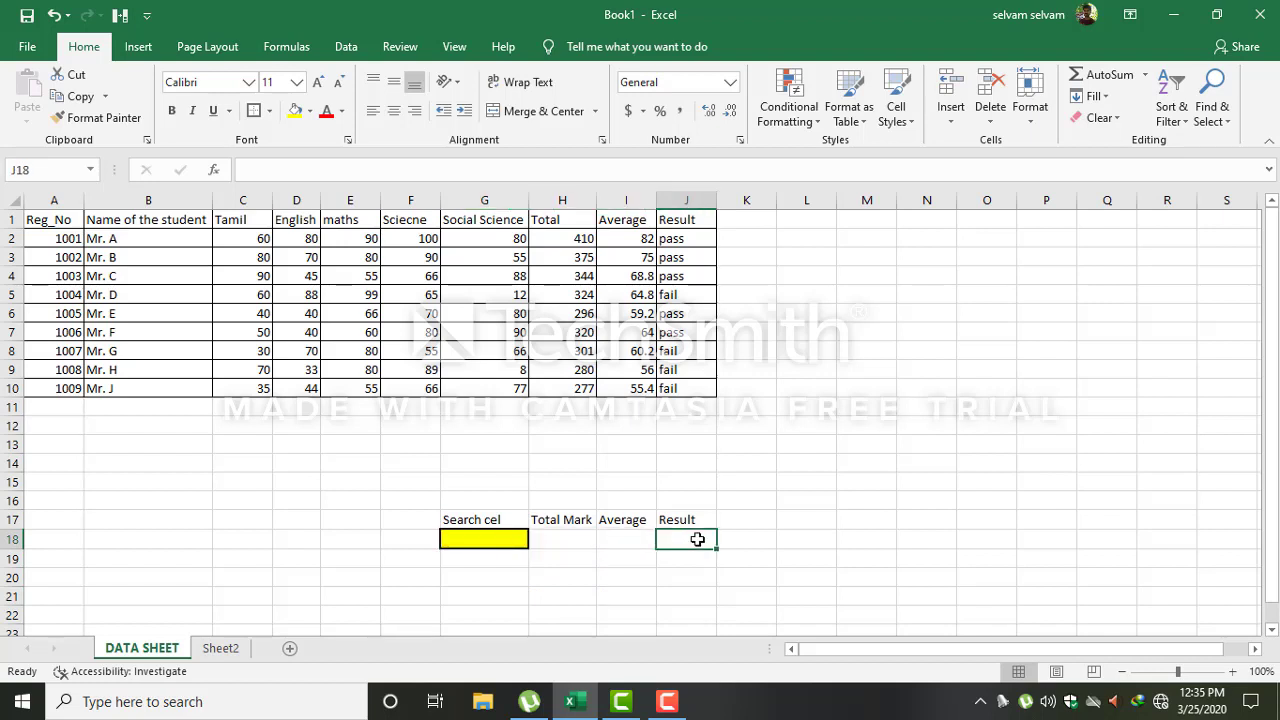
pyautogui.click(577, 542)
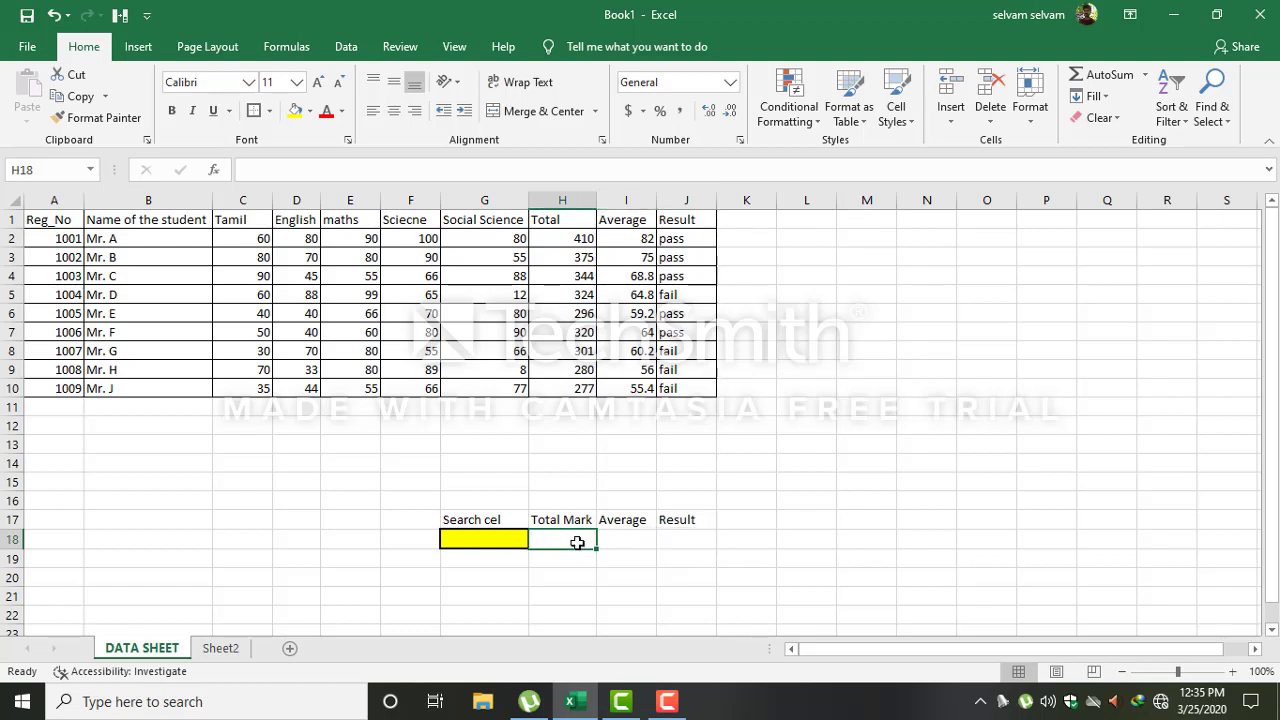
# - In H18, begin =VLOOKUP(G18,A1:J10, pointing at the search cell and the full marks table
pyautogui.write('=v')
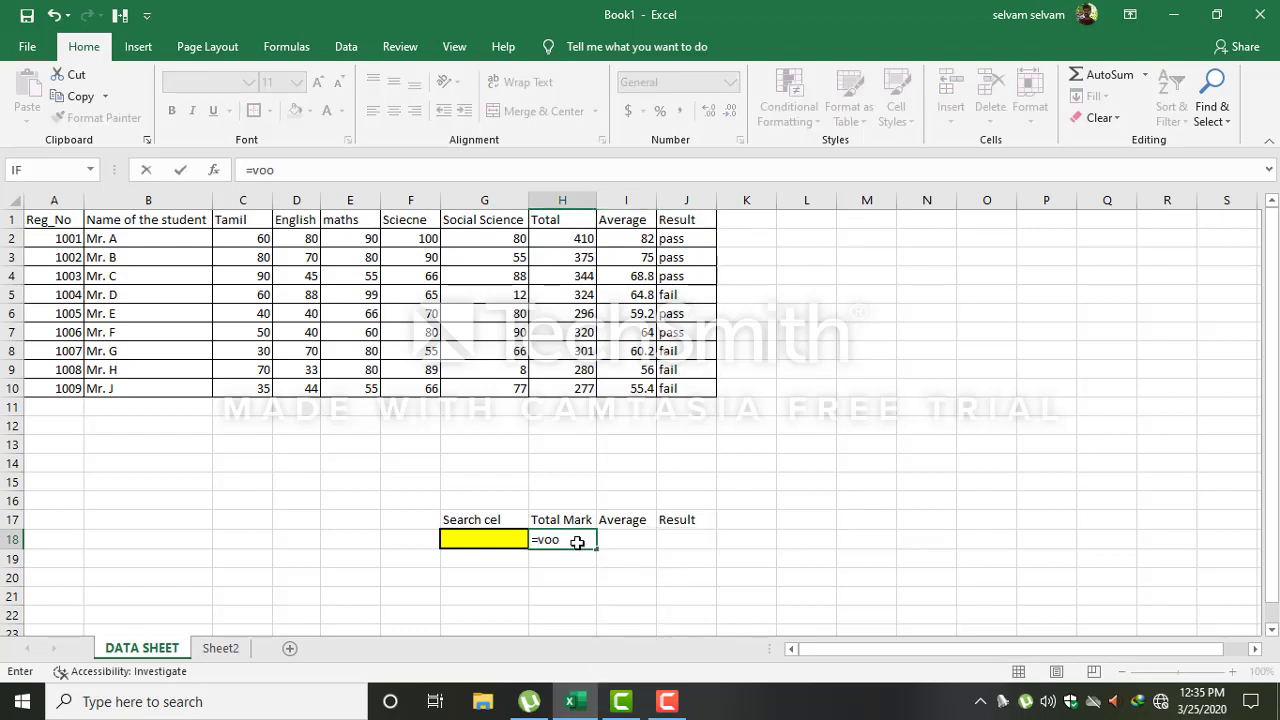
pyautogui.write('lookup')
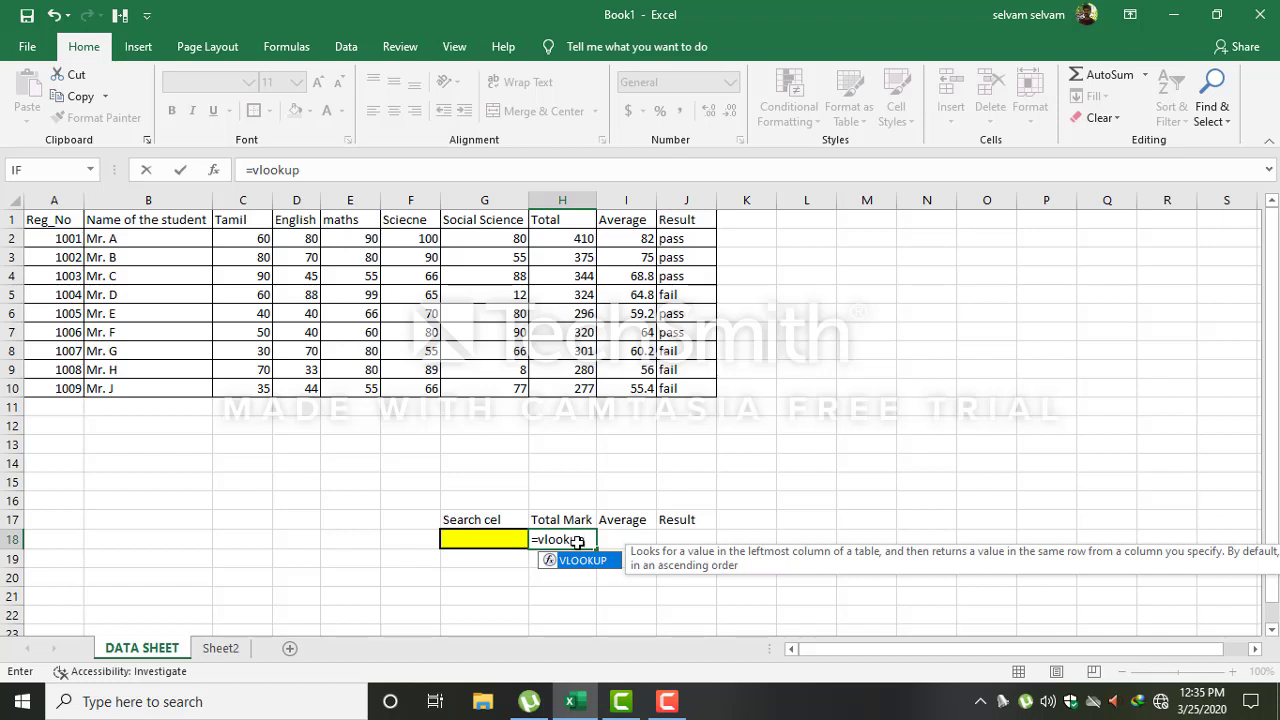
pyautogui.write('(')
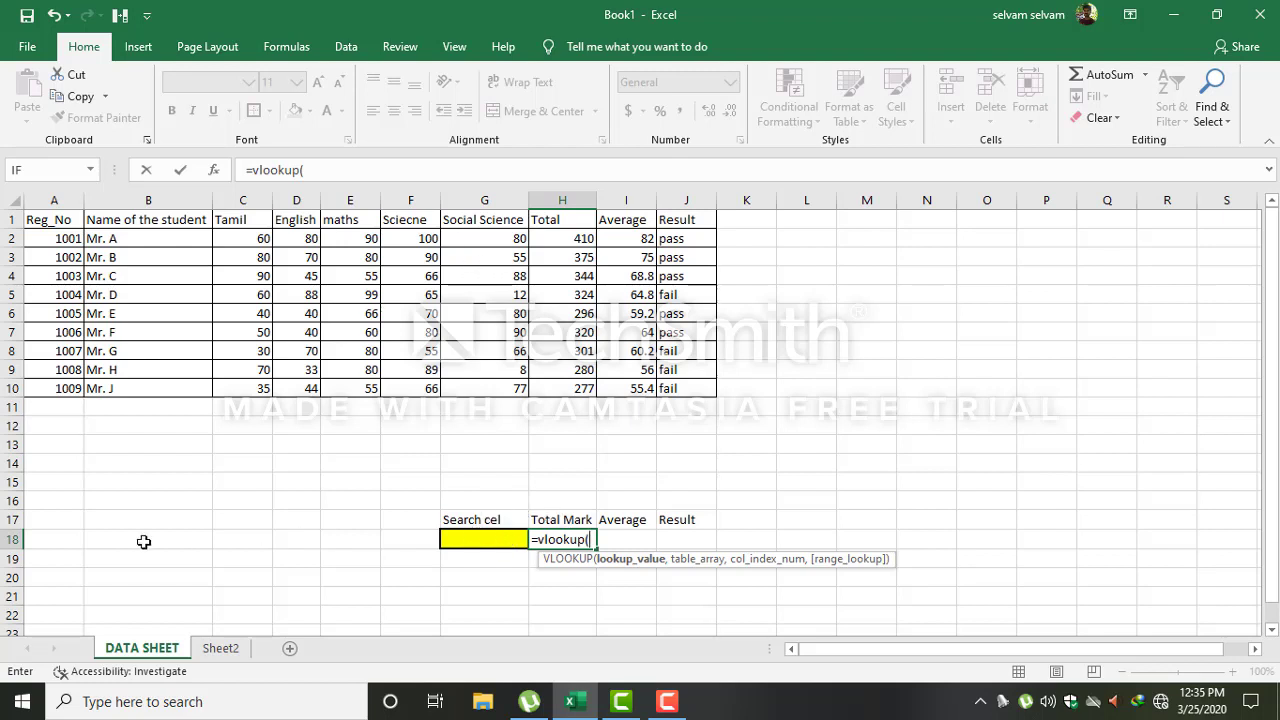
pyautogui.write('g18,')
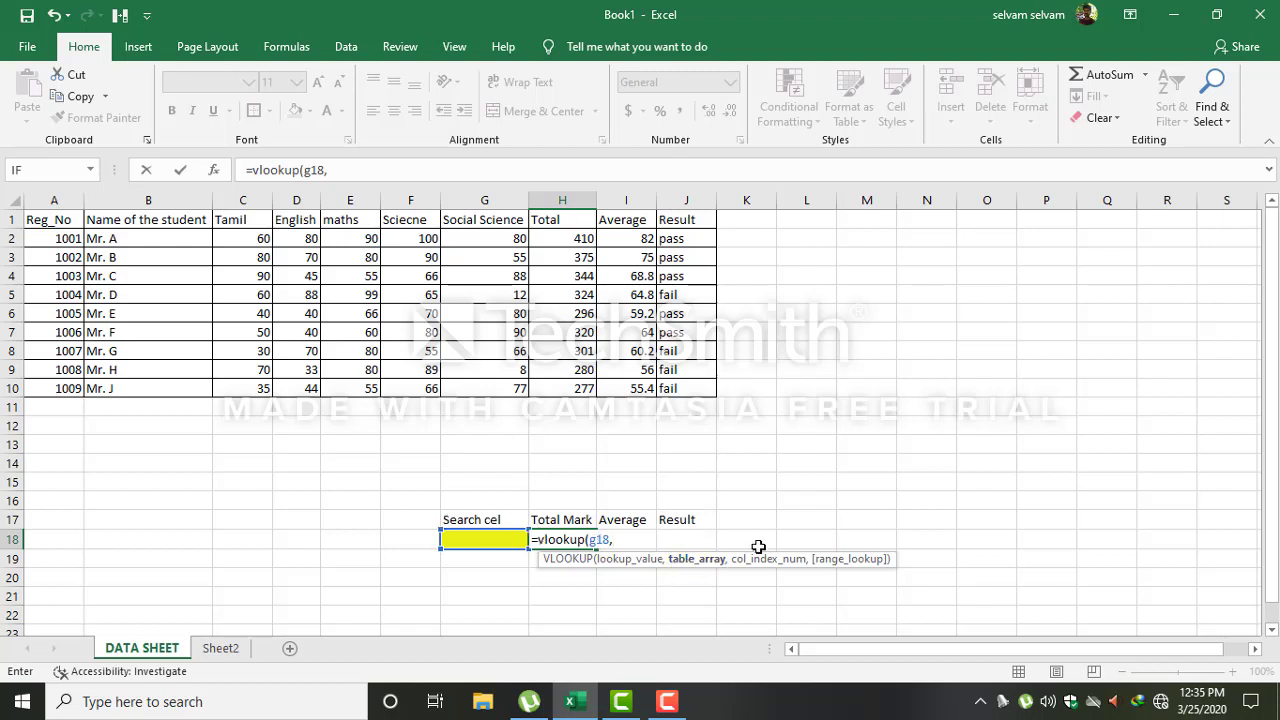
pyautogui.moveTo(62, 216)
pyautogui.mouseDown()
pyautogui.moveTo(376, 320)
pyautogui.moveTo(625, 372)
pyautogui.mouseUp()
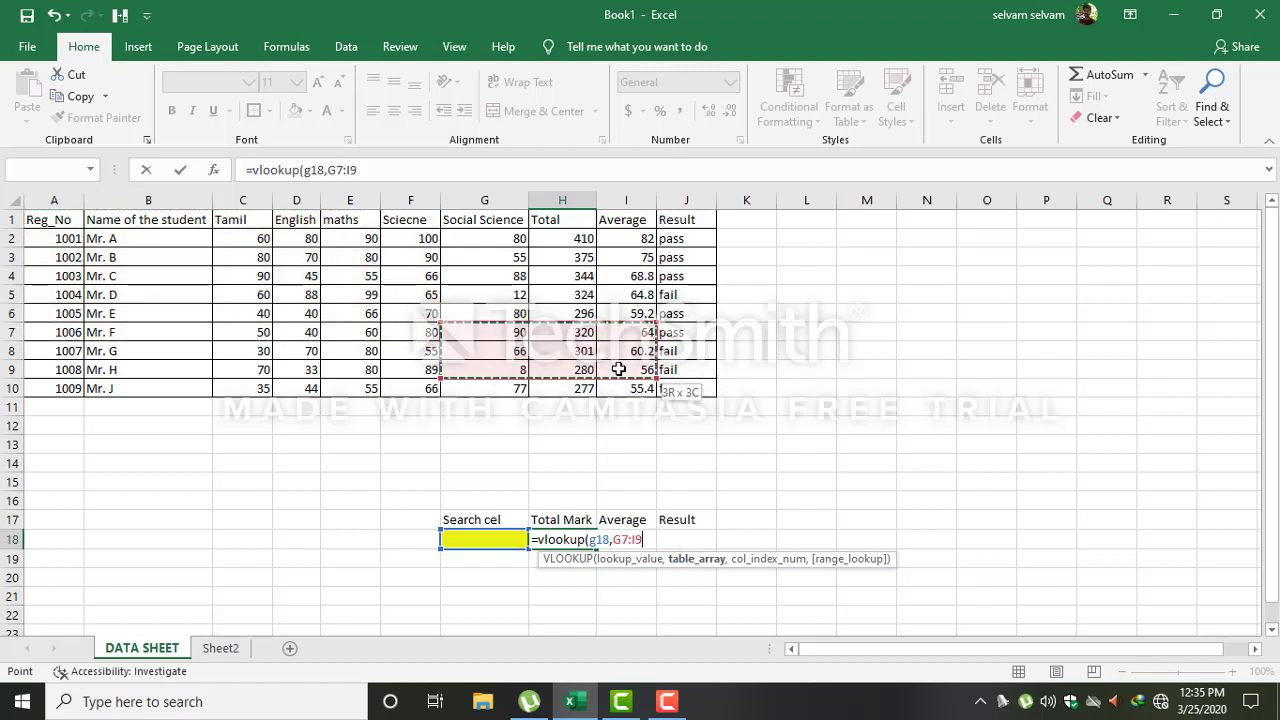
pyautogui.moveTo(40, 219); pyautogui.dragTo(370, 351)
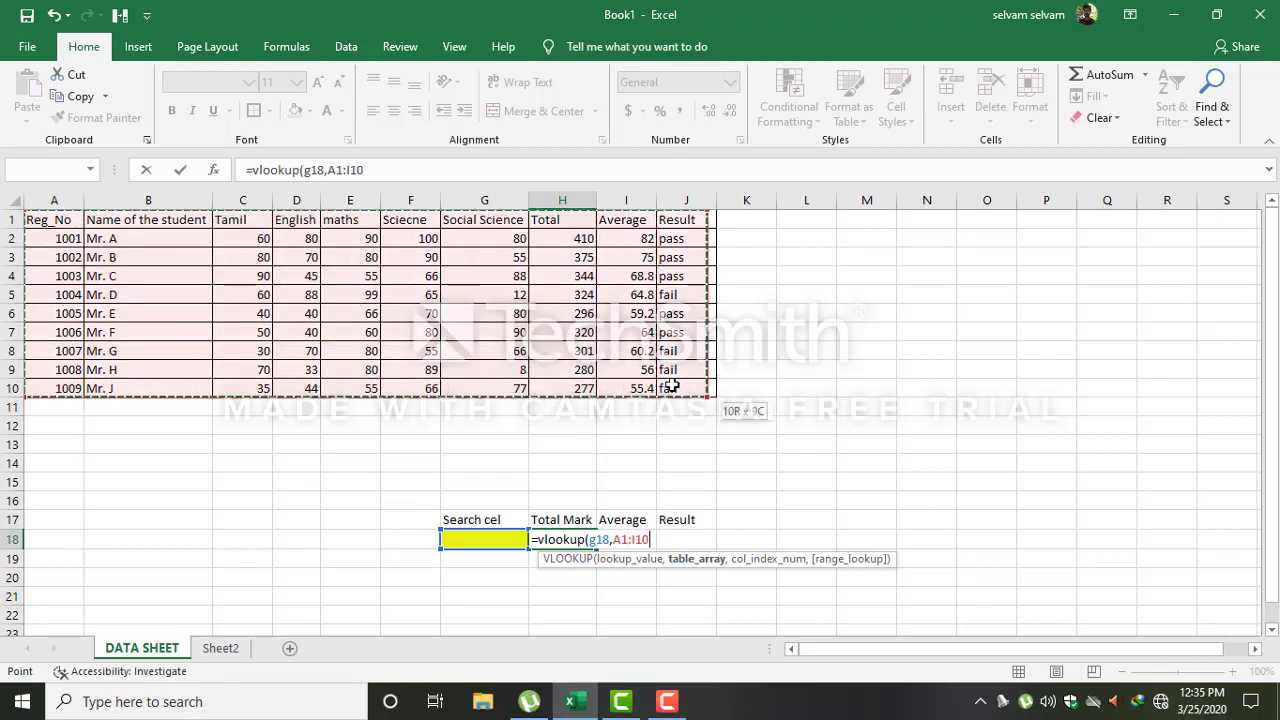
pyautogui.moveTo(370, 351); pyautogui.dragTo(676, 386)
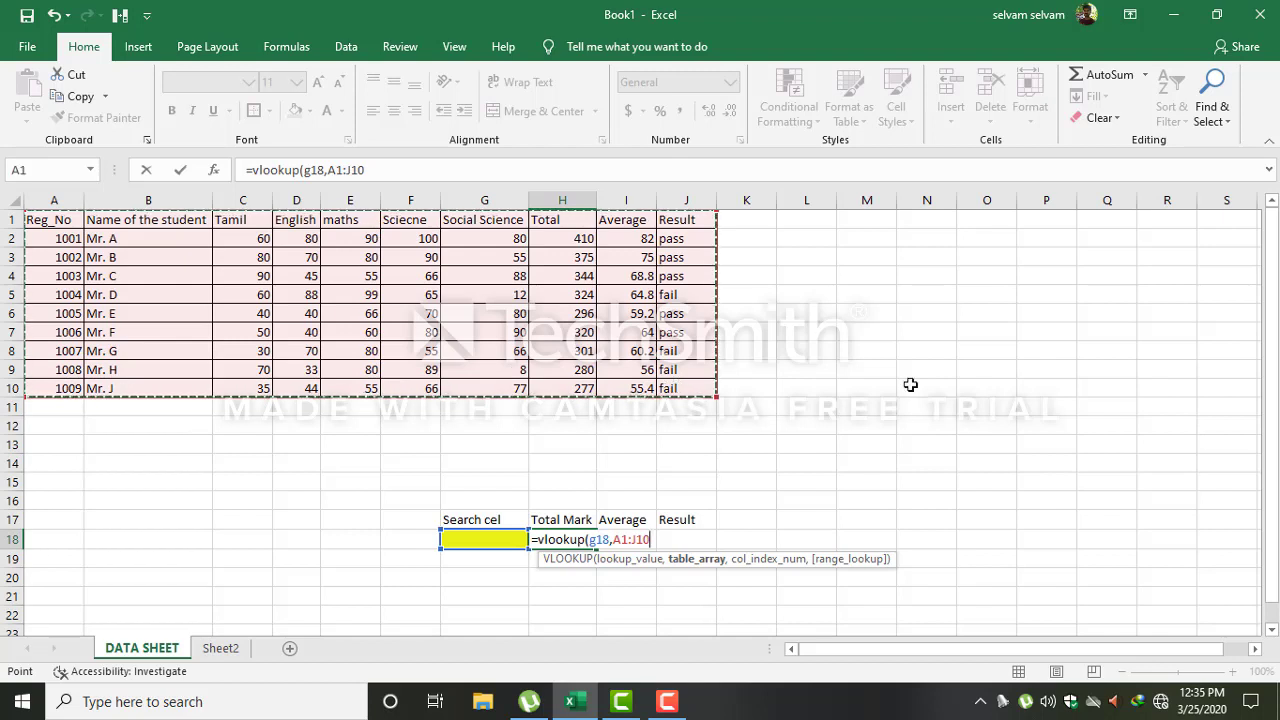
# - Complete the Total Mark formula in H18 as =VLOOKUP(G18,A1:J10,8,FALSE)
pyautogui.write(',')
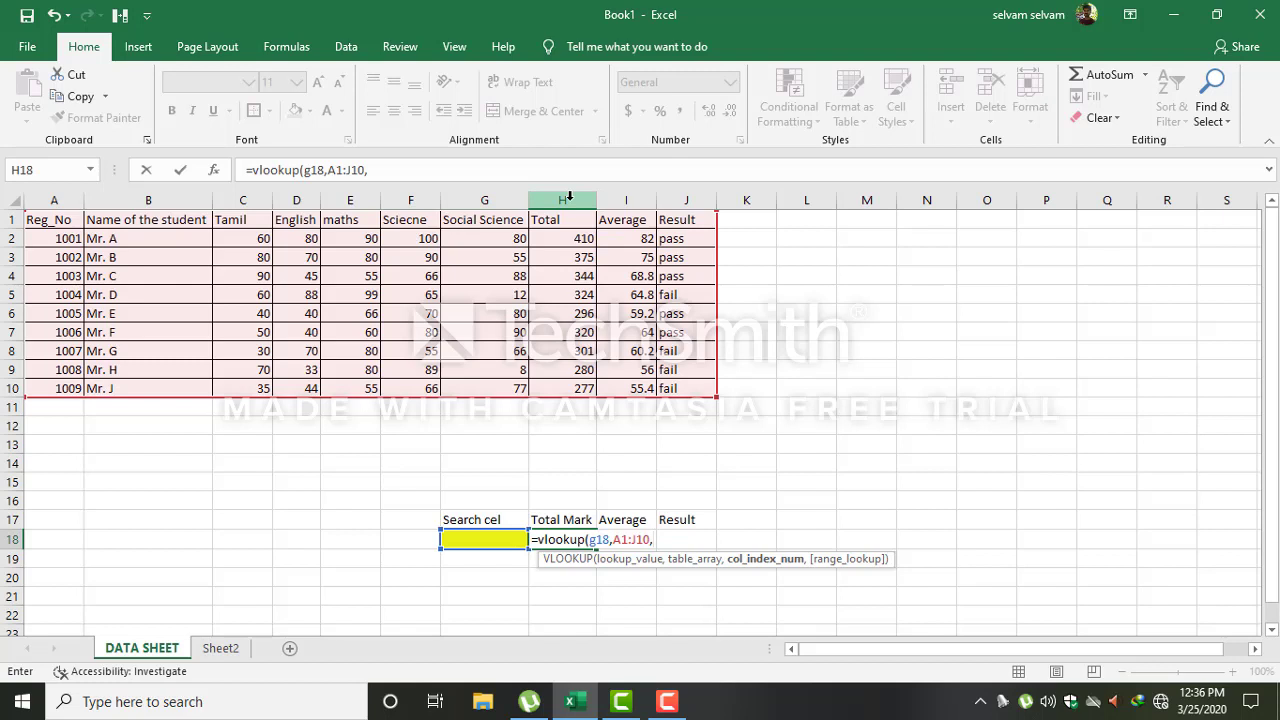
pyautogui.write('8,')
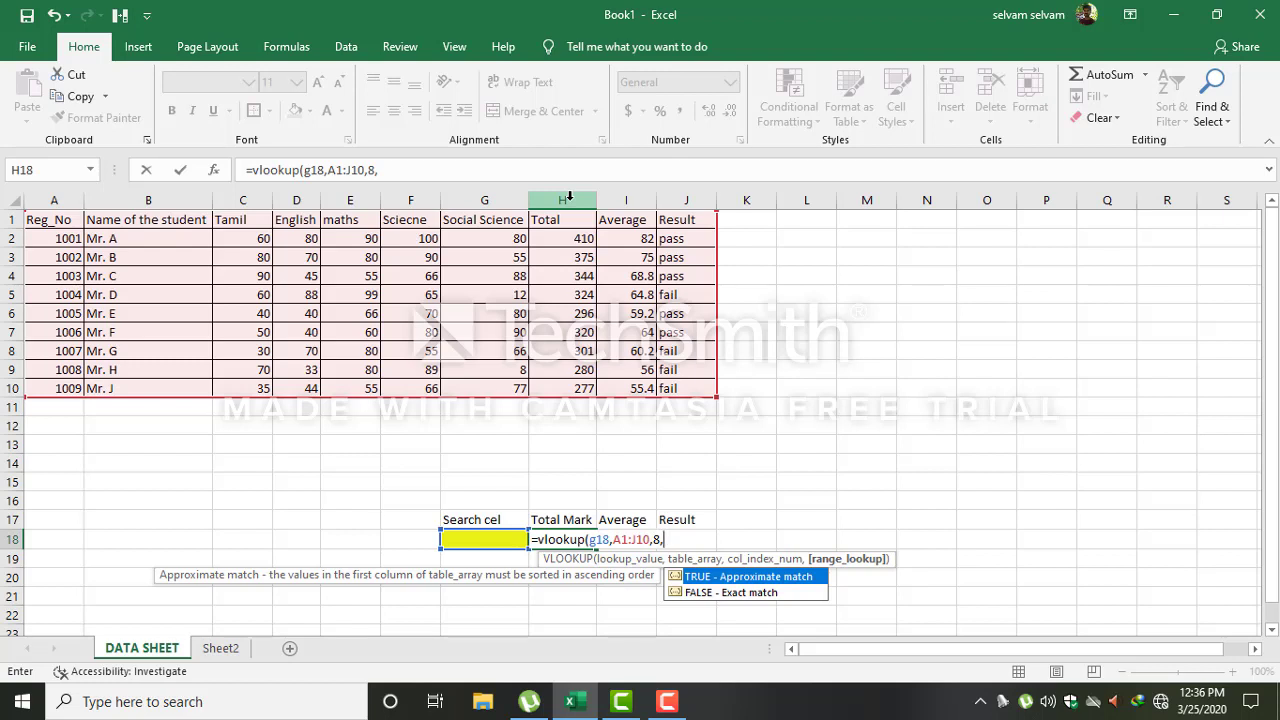
pyautogui.write('false')
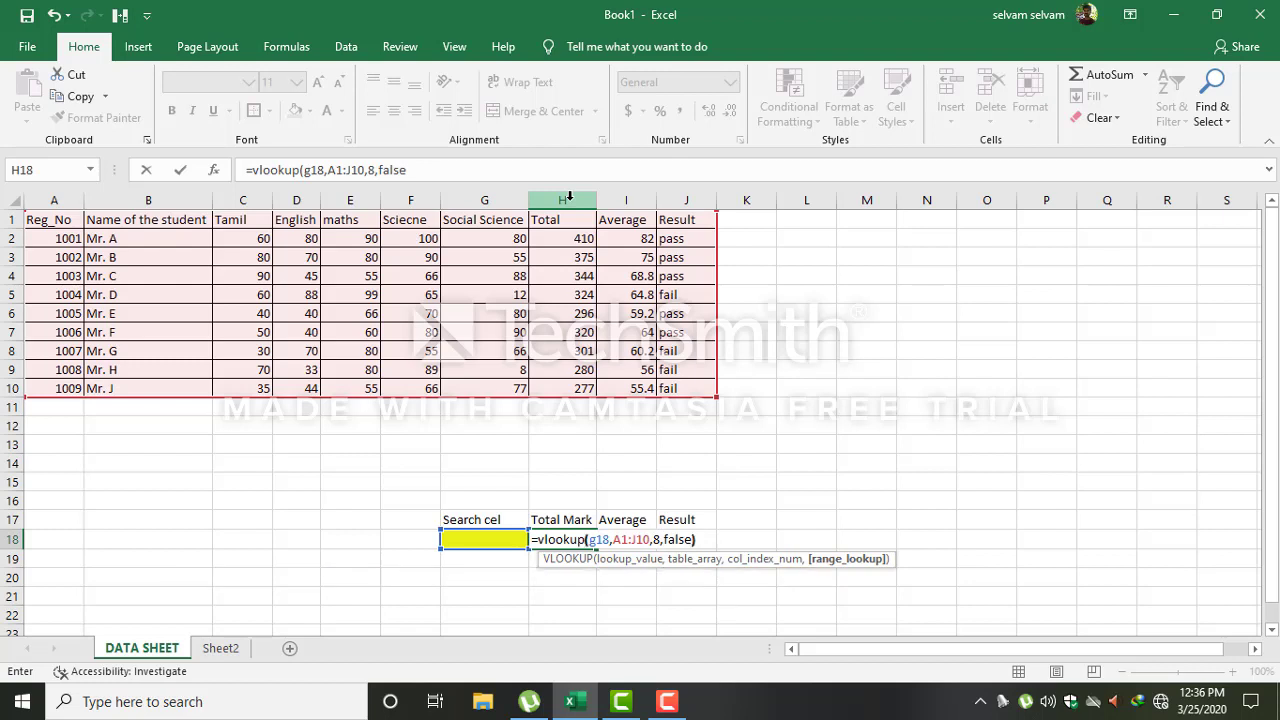
pyautogui.write(')')
pyautogui.press('Return')
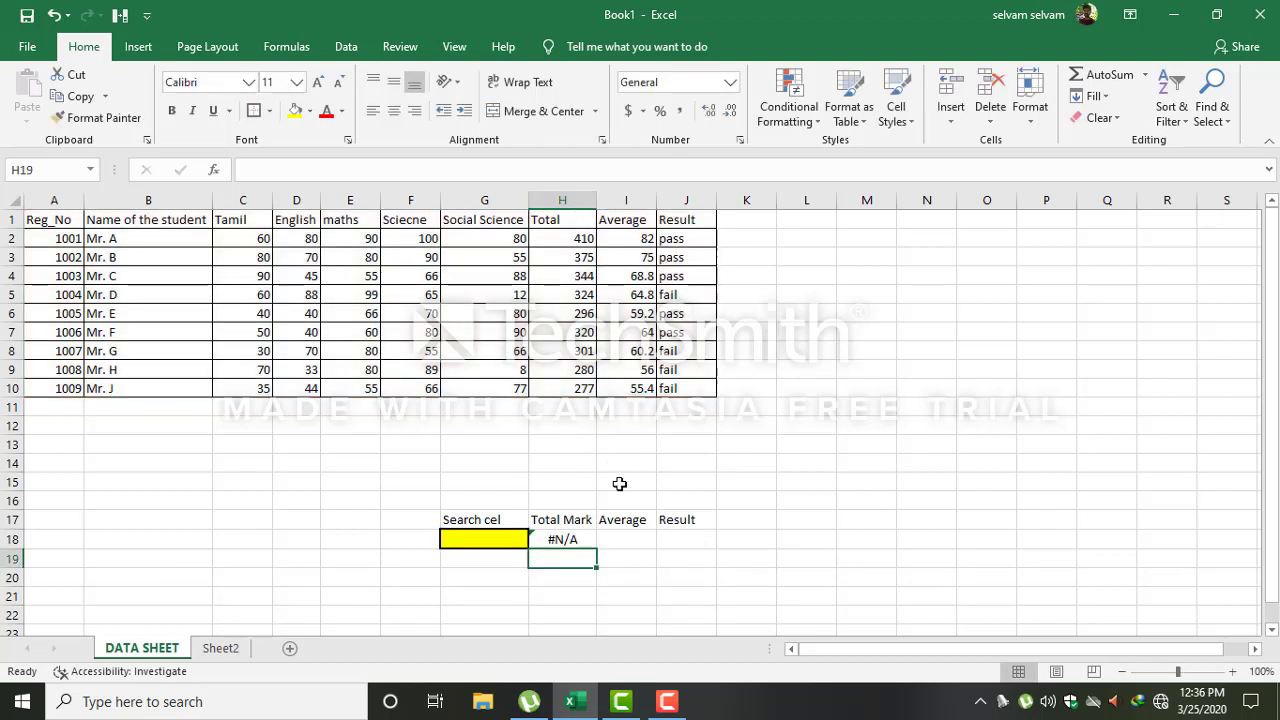
# - Enter Reg_No 1008 in search cell G18, which returns a total of 280
pyautogui.click(505, 536)
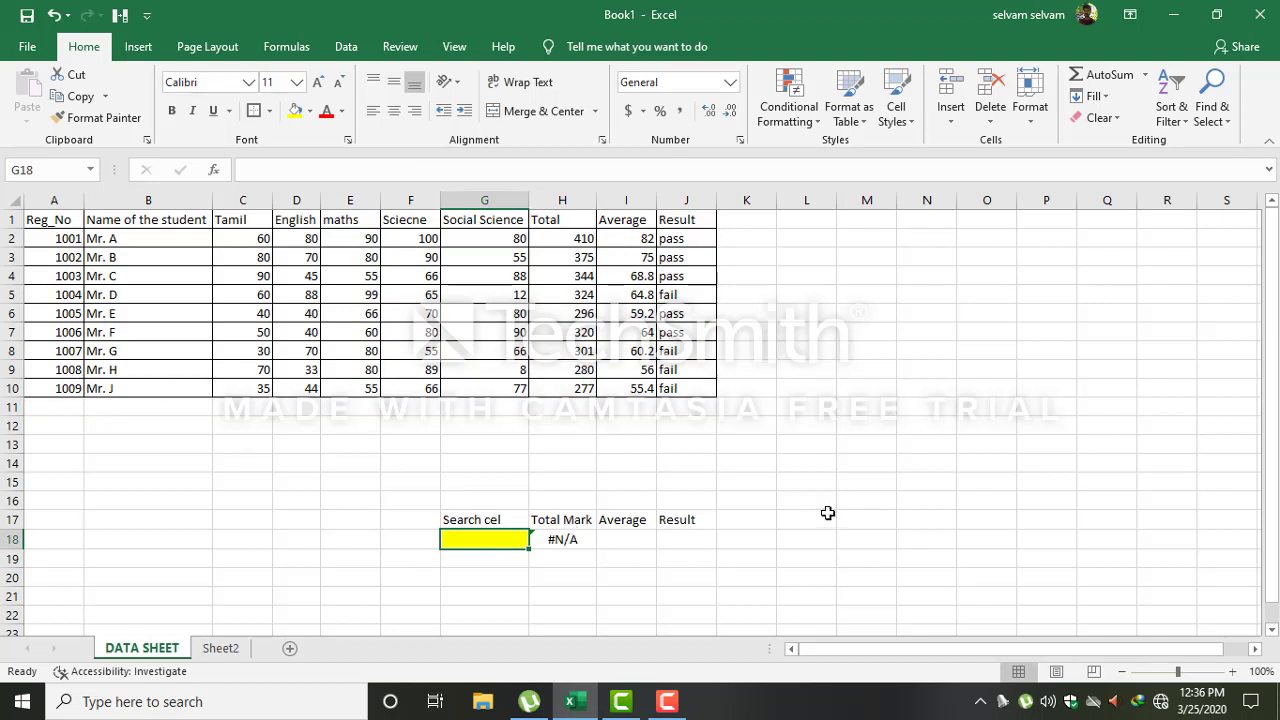
pyautogui.write('1008')
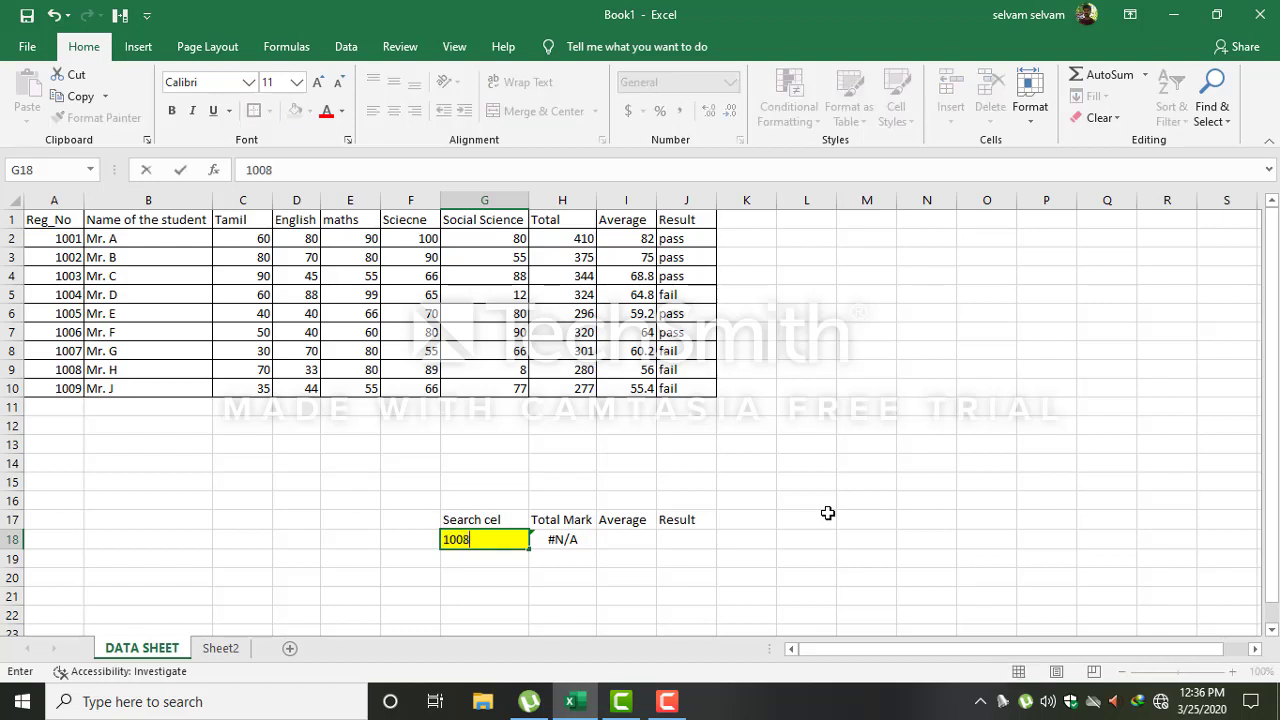
pyautogui.press('Return')
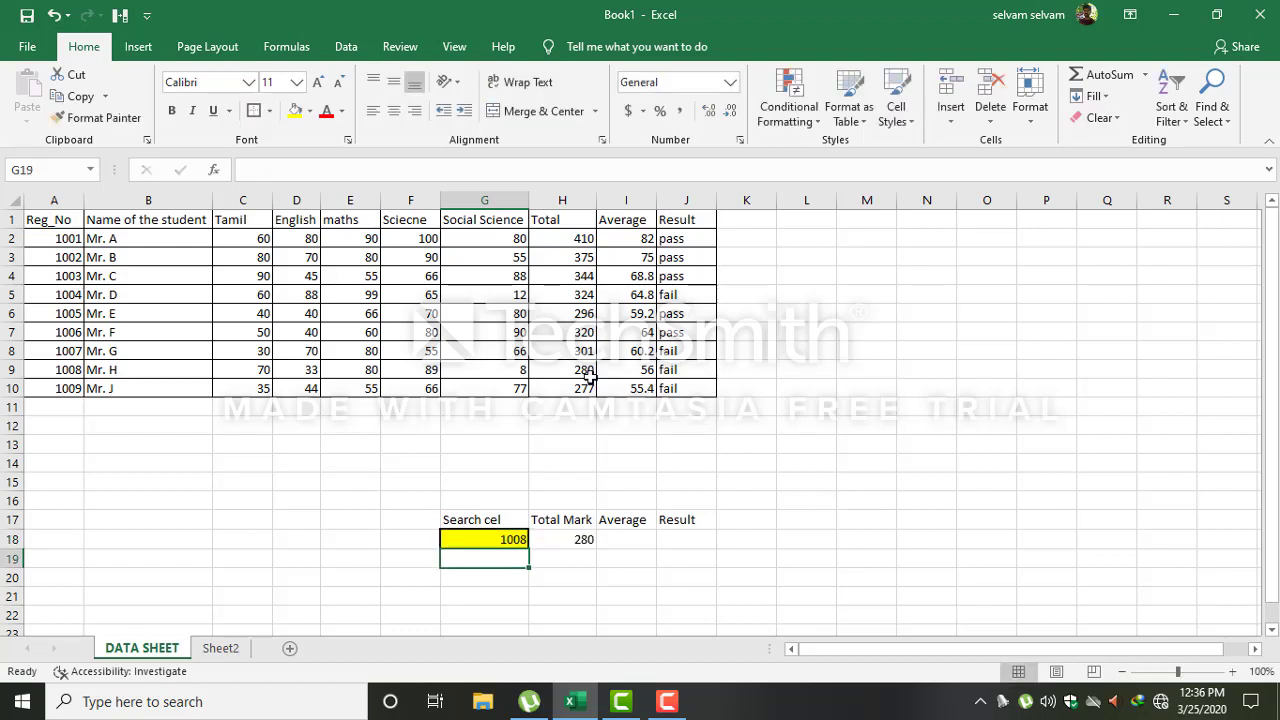
pyautogui.click(579, 539)
# - Enter =VLOOKUP(G18,A1:J10,9,FALSE) in I18, returning an average of 56 for 1008
pyautogui.click(632, 541)
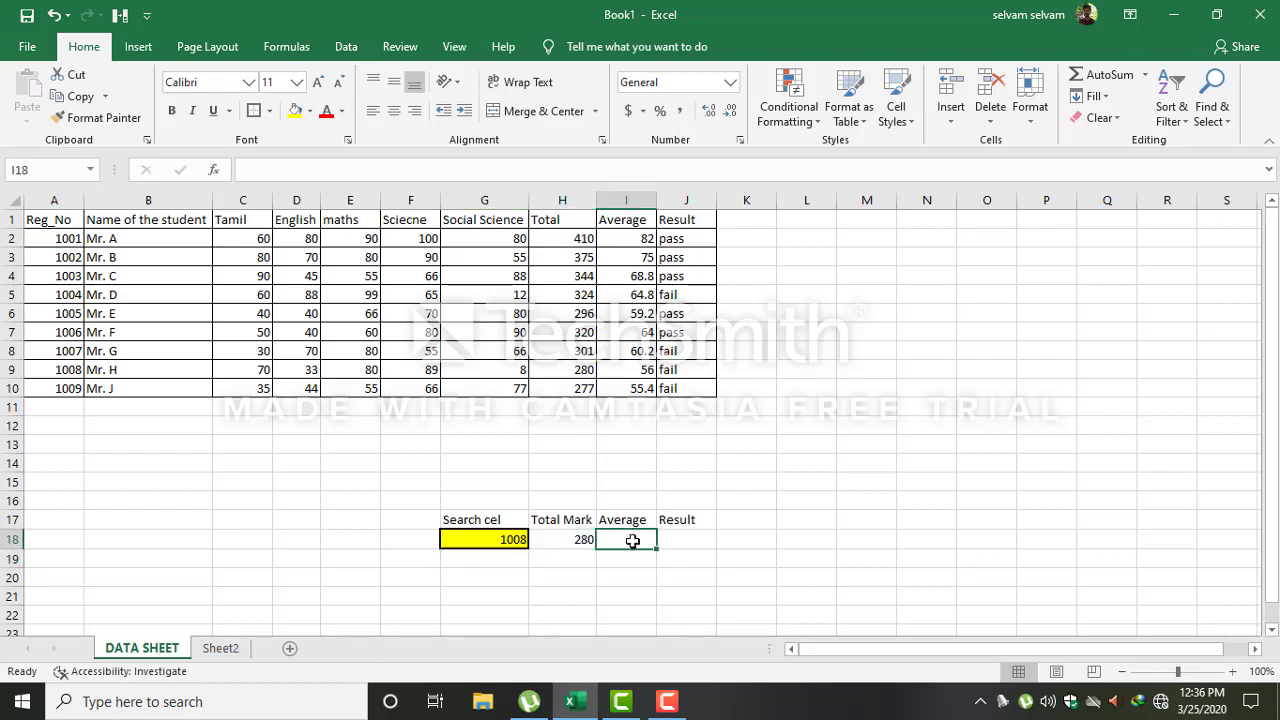
pyautogui.write('=vloo')
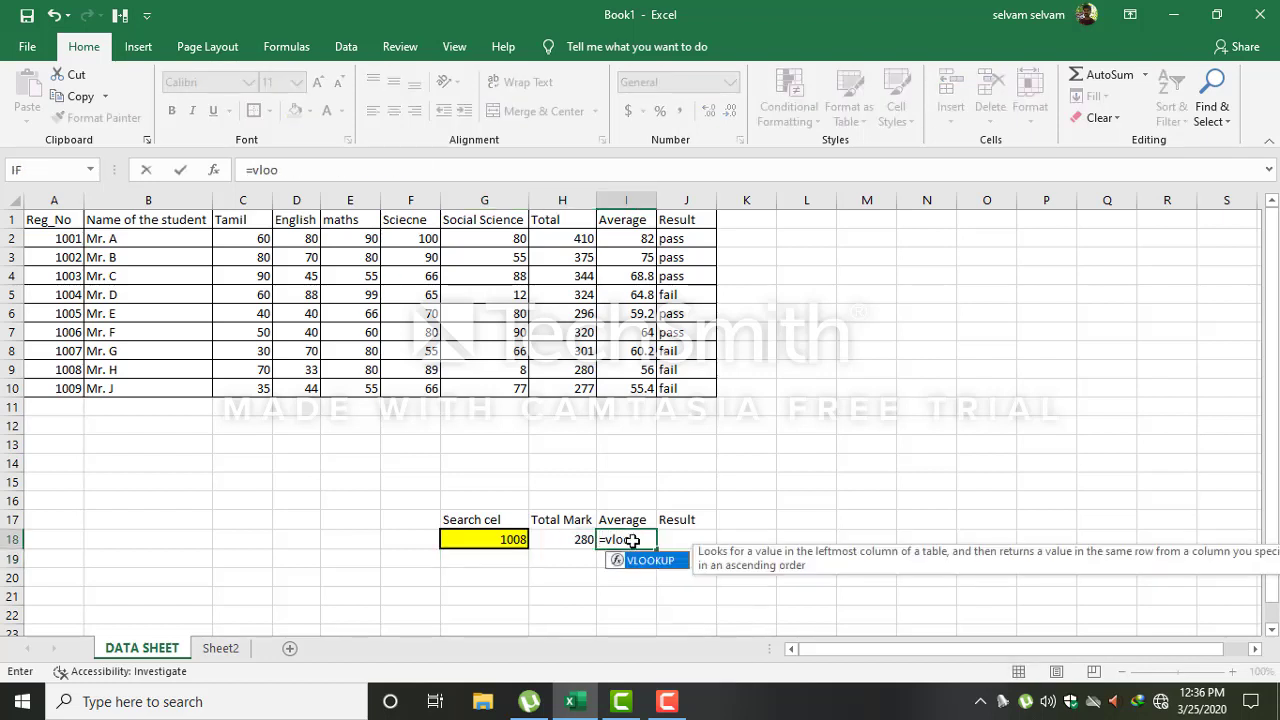
pyautogui.write('kup(')
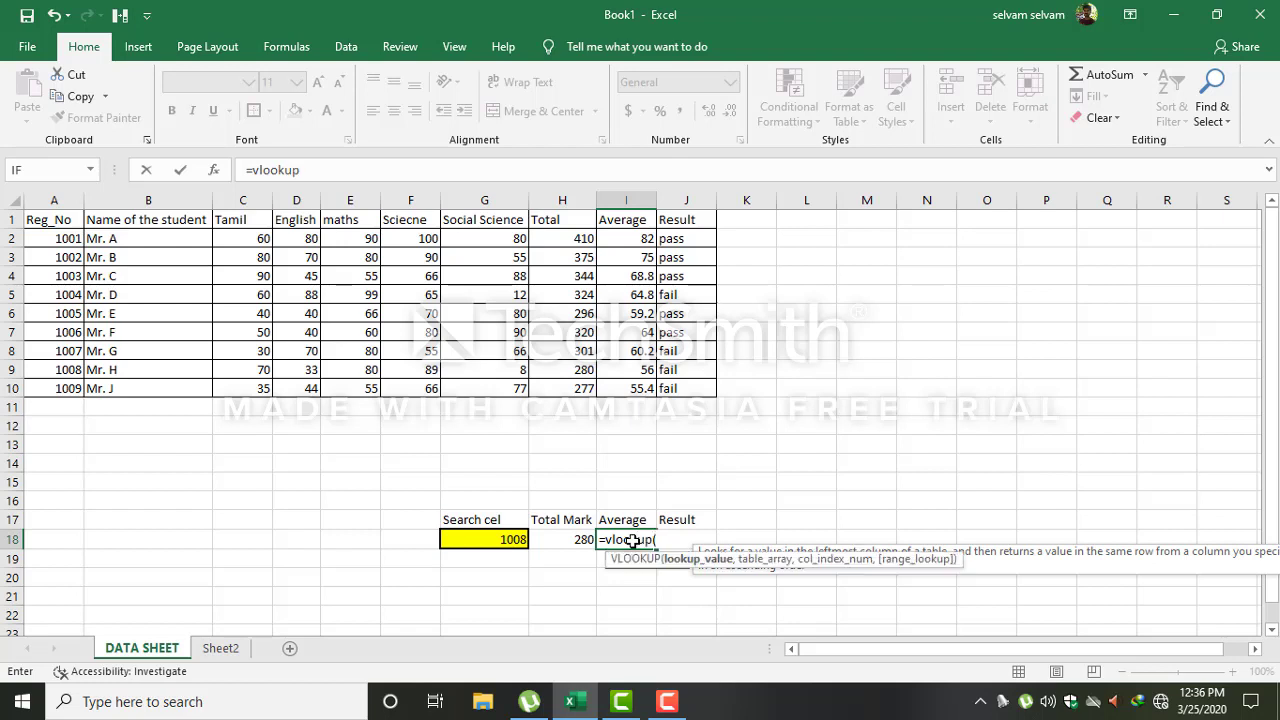
pyautogui.write('g1')
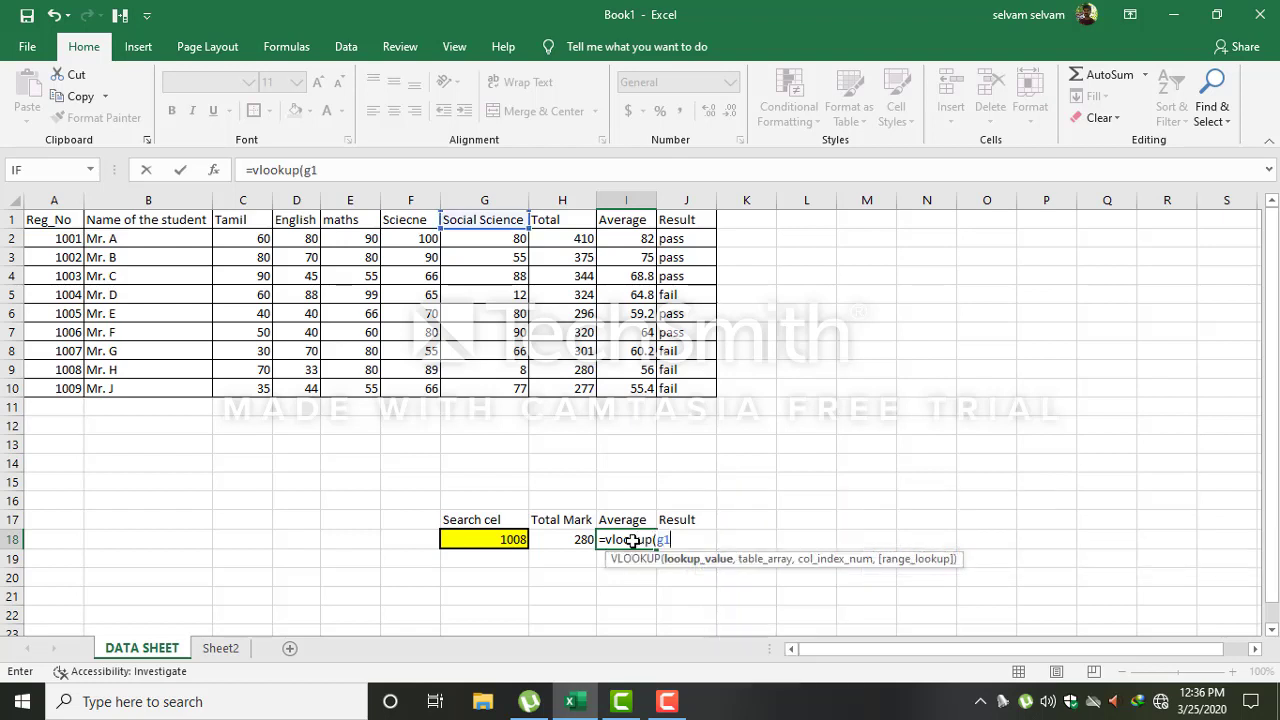
pyautogui.write('8,')
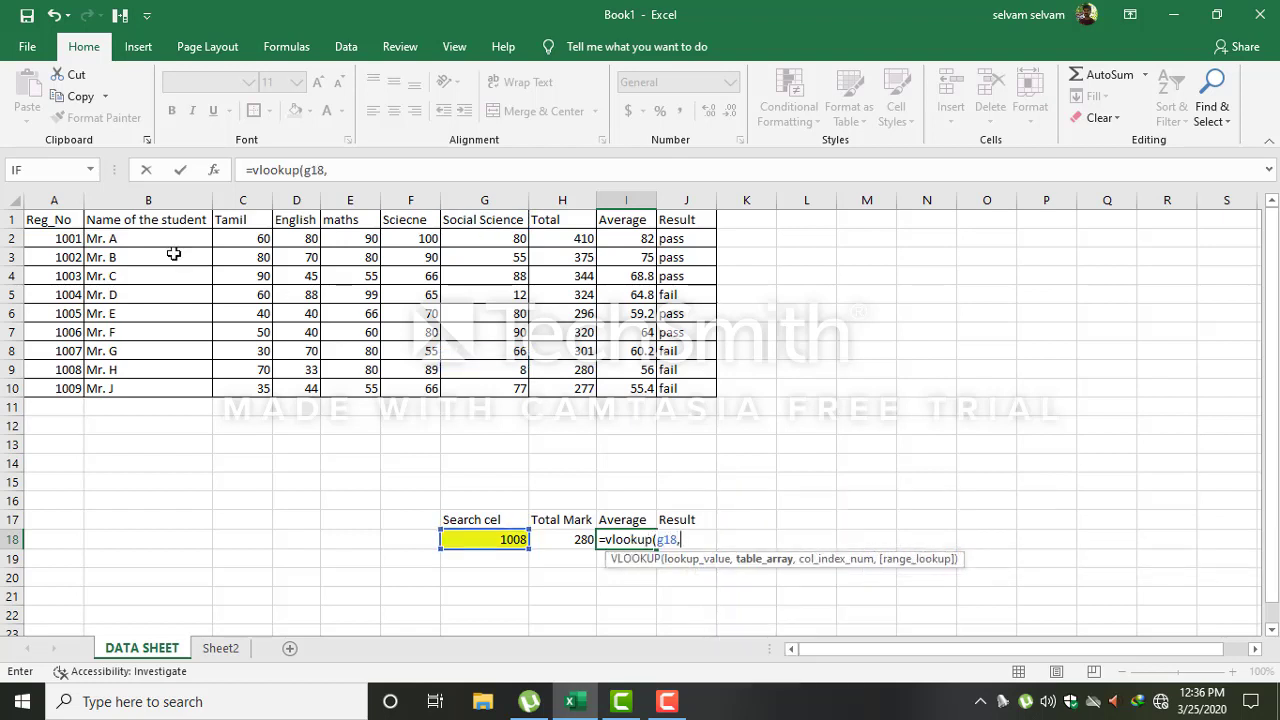
pyautogui.moveTo(68, 218); pyautogui.dragTo(677, 386)
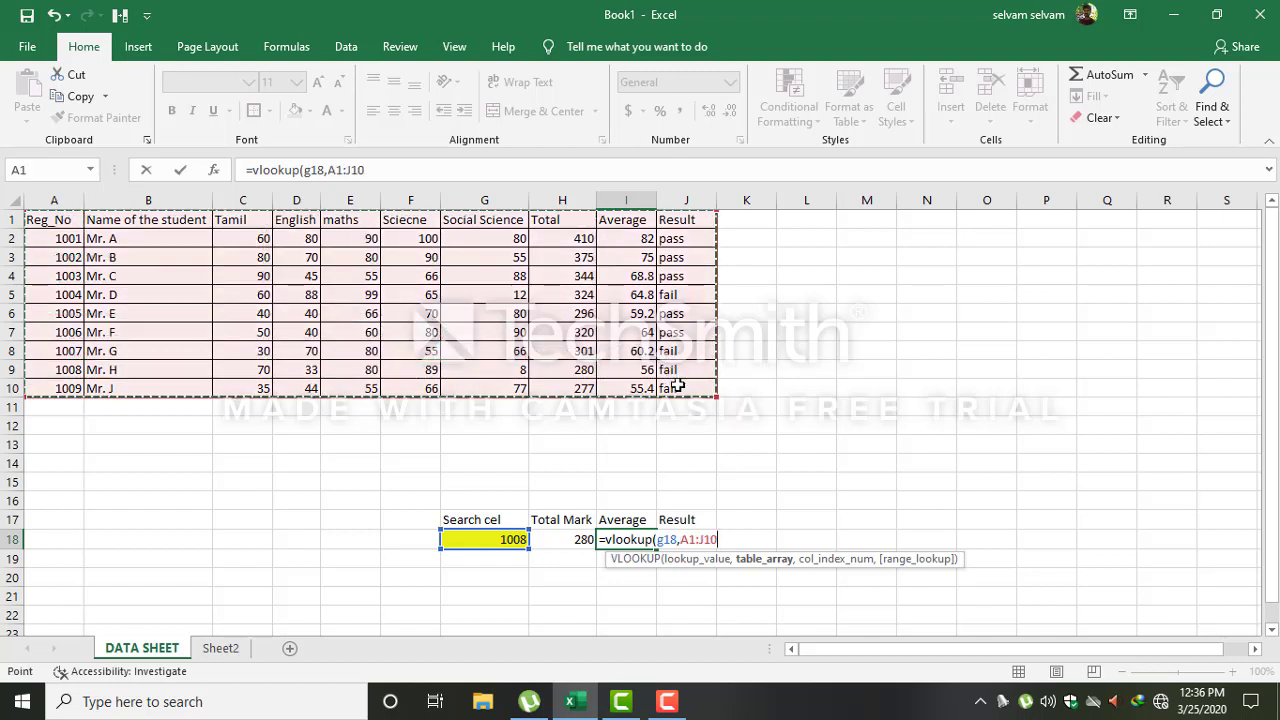
pyautogui.write(',')
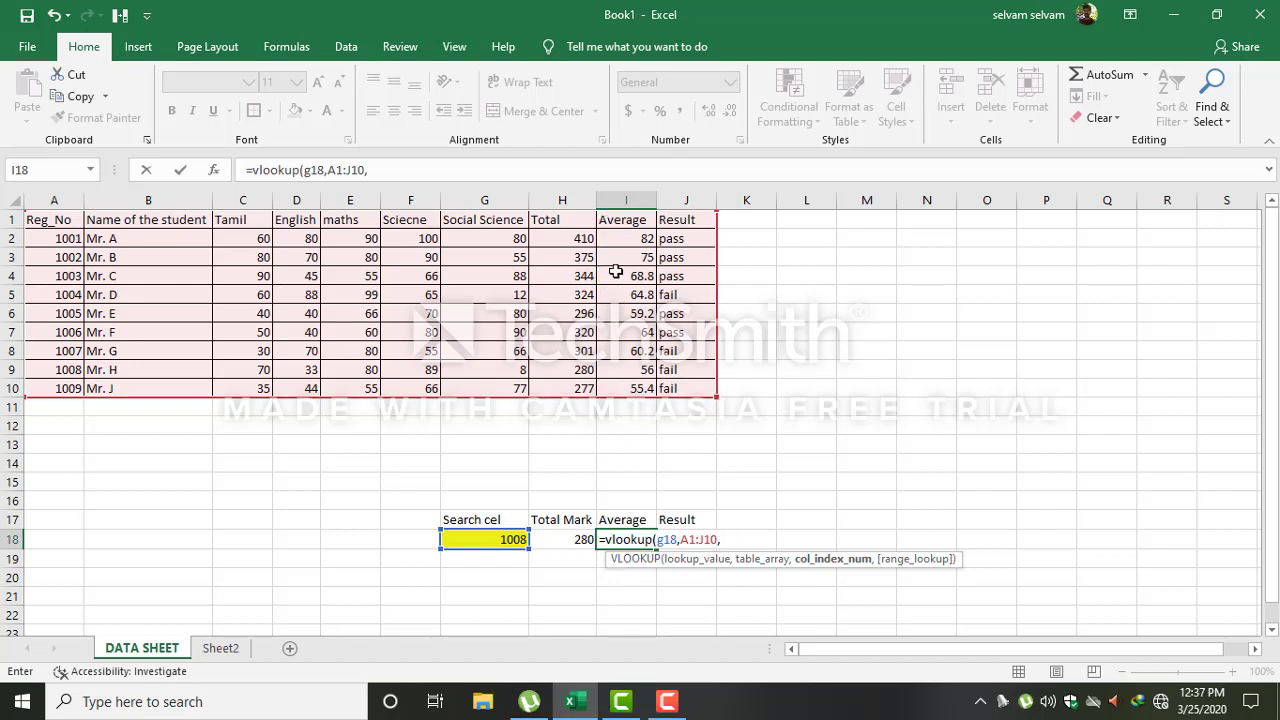
pyautogui.write('9,false')
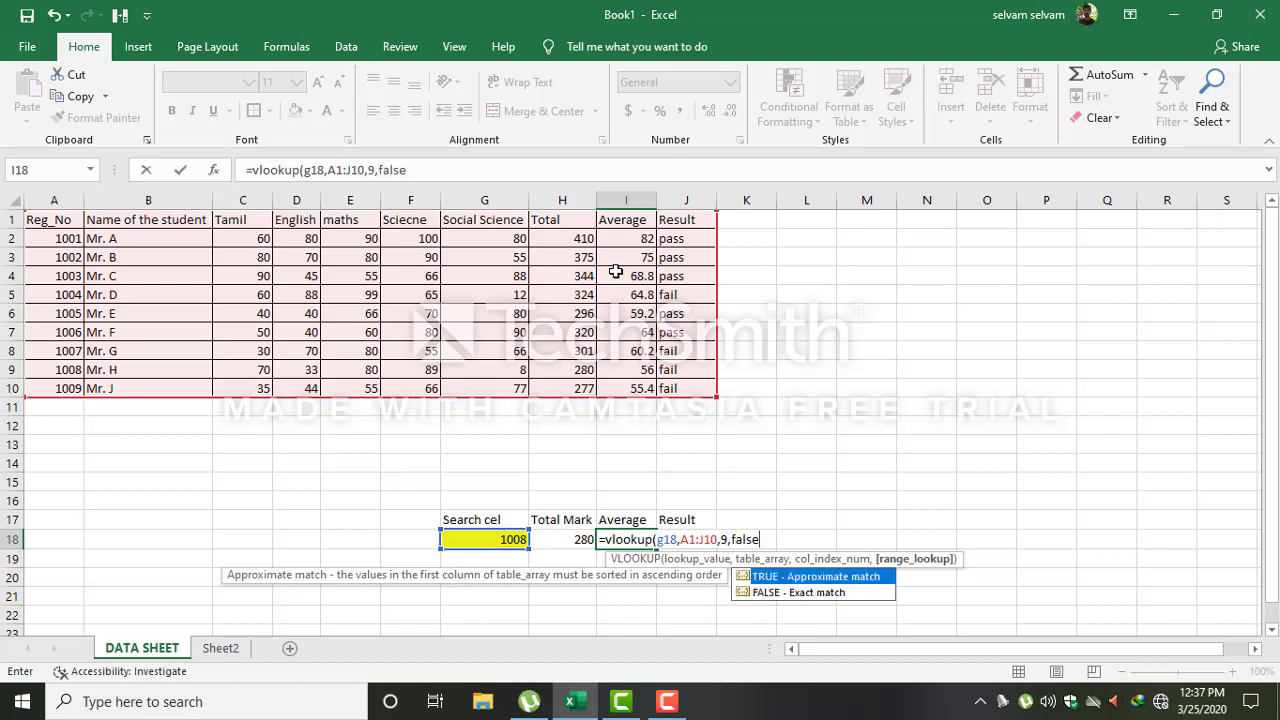
pyautogui.write(')')
pyautogui.press('Return')
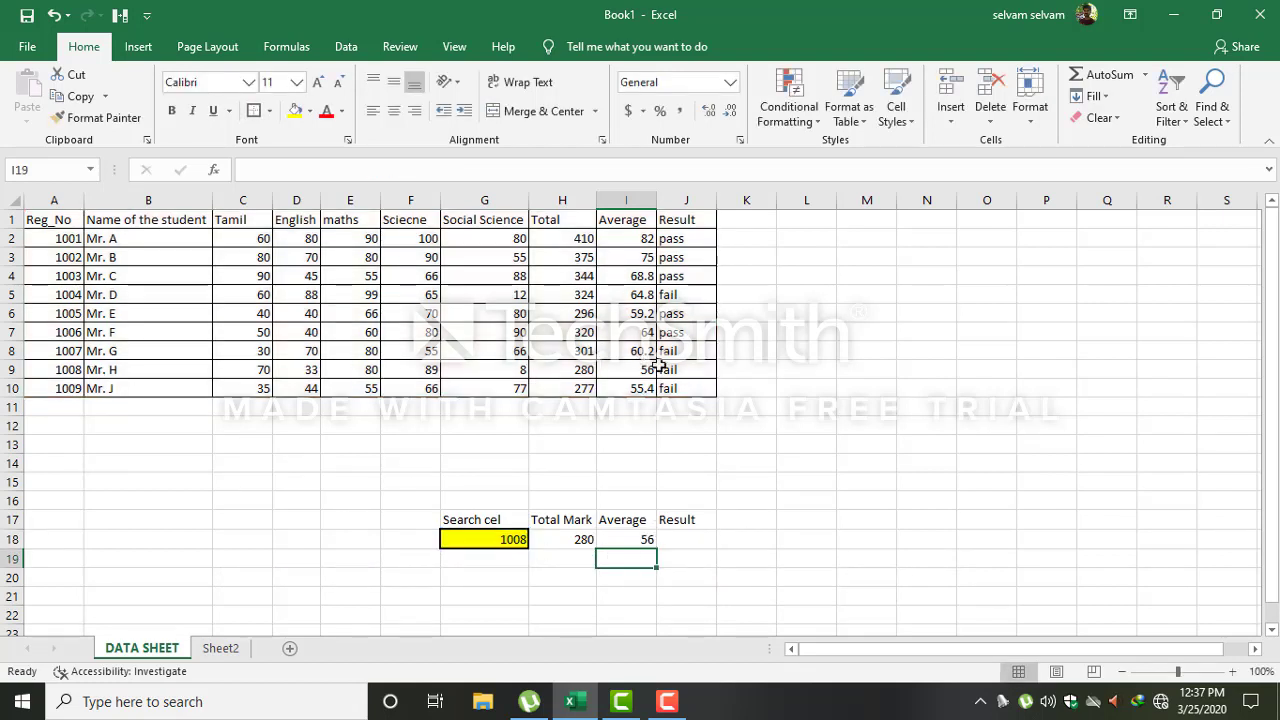
pyautogui.click(692, 542)
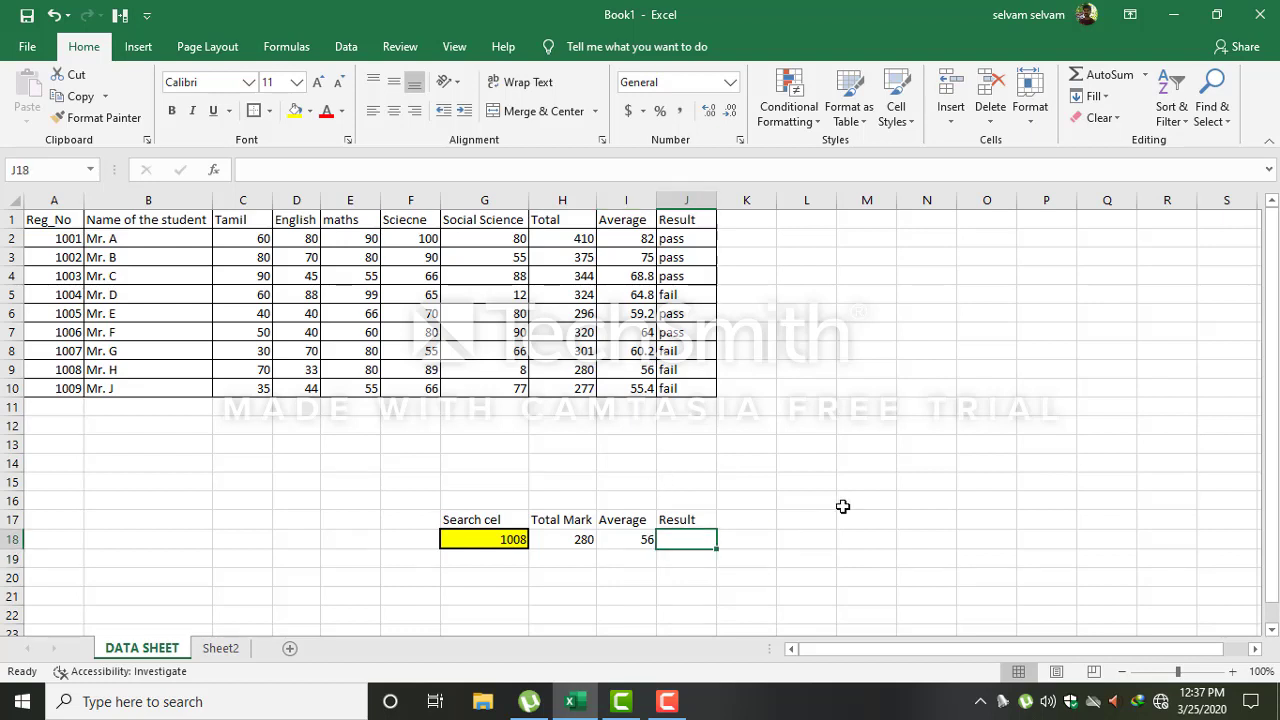
# - Enter =VLOOKUP(G18,A1:J10,10,FALSE) in J18, returning fail for Reg_No 1008
pyautogui.write('=vloo')
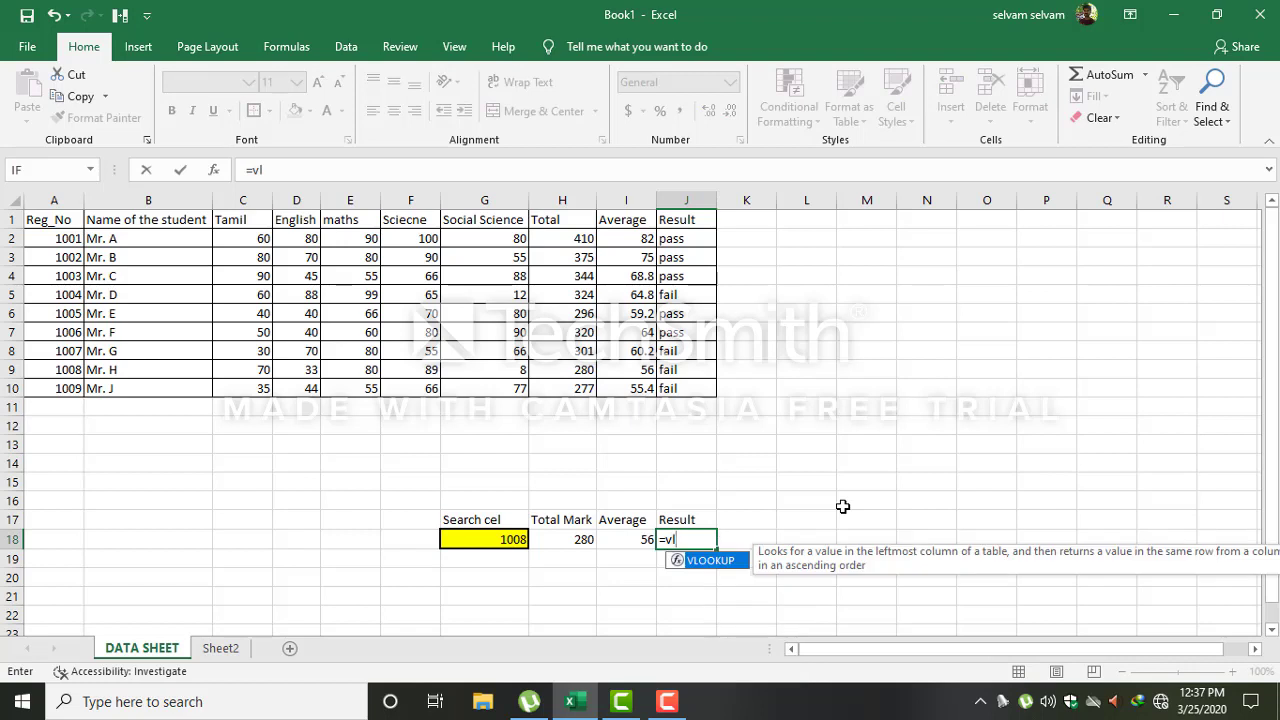
pyautogui.write('kup(')
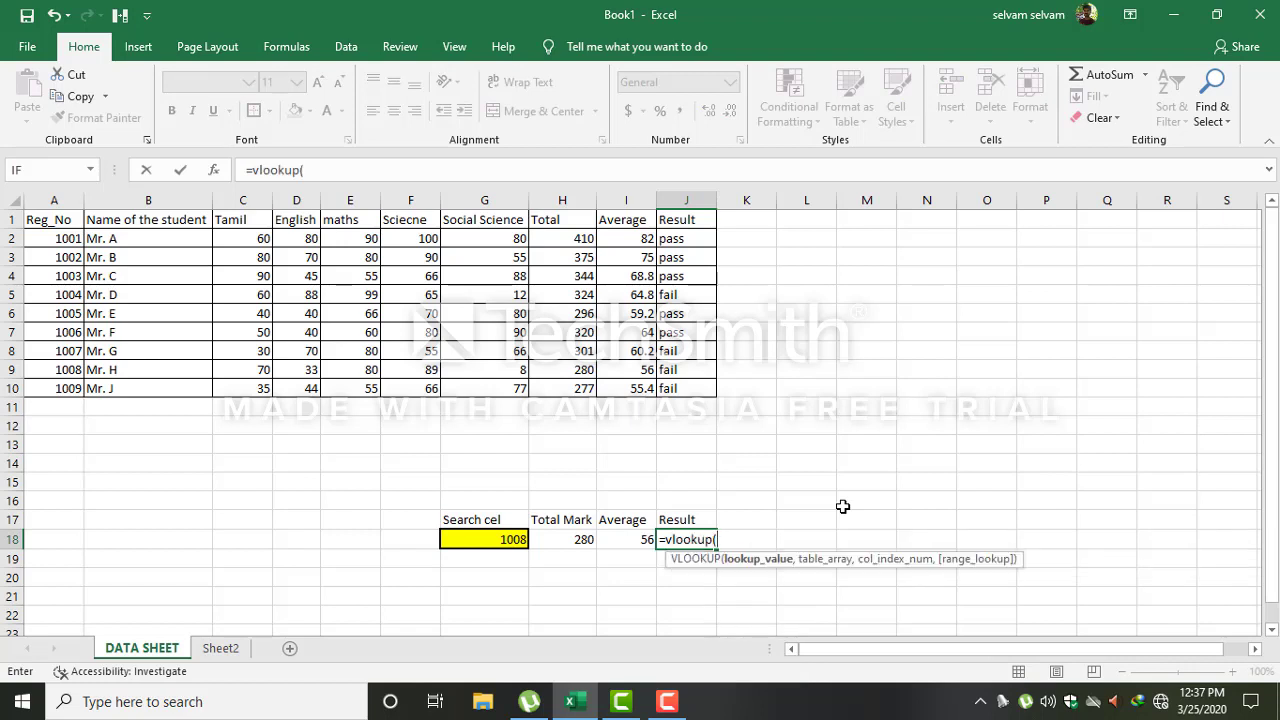
pyautogui.write('g18')
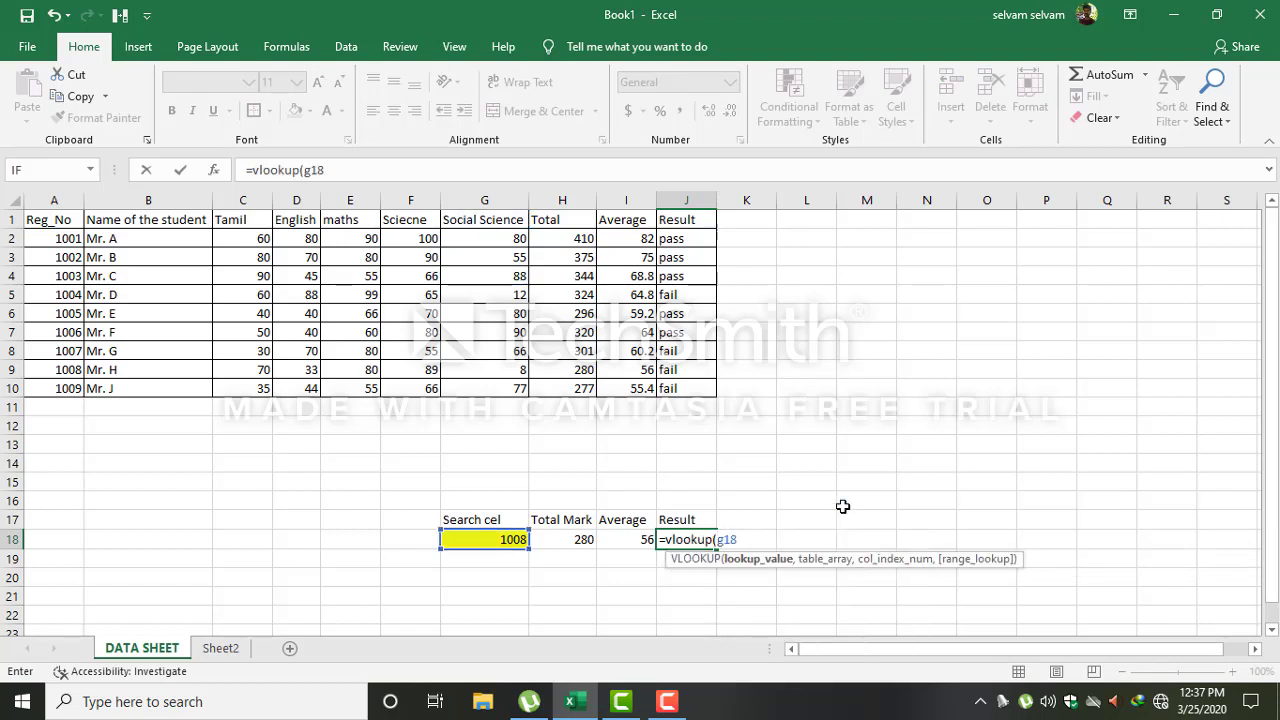
pyautogui.write(',')
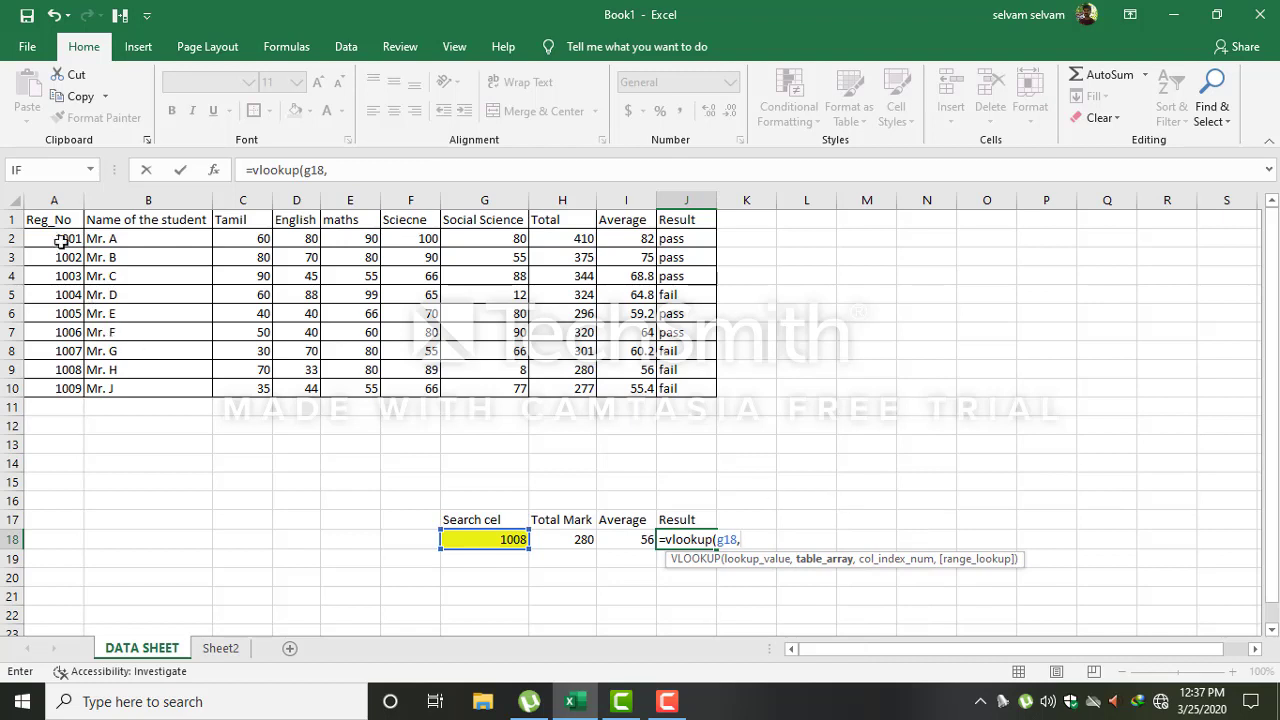
pyautogui.moveTo(48, 216)
pyautogui.mouseDown()
pyautogui.moveTo(508, 352)
pyautogui.moveTo(682, 385)
pyautogui.mouseUp()
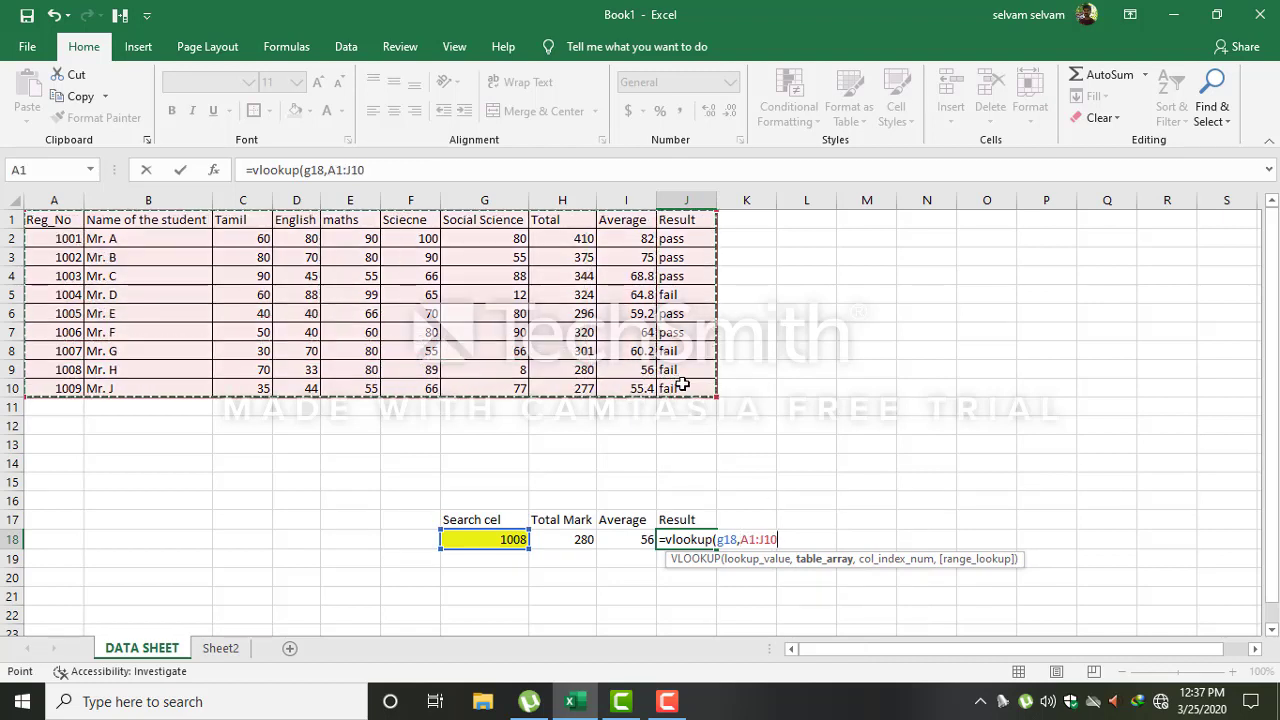
pyautogui.write(',')
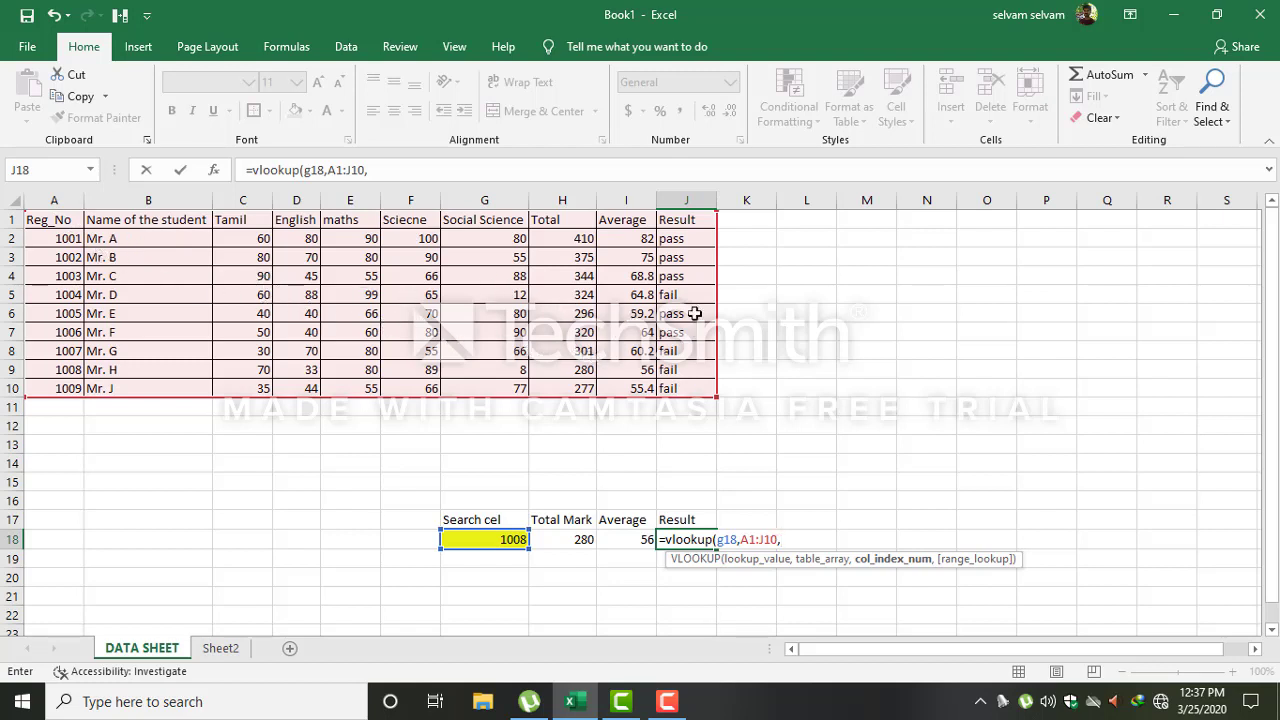
pyautogui.write('10,false')
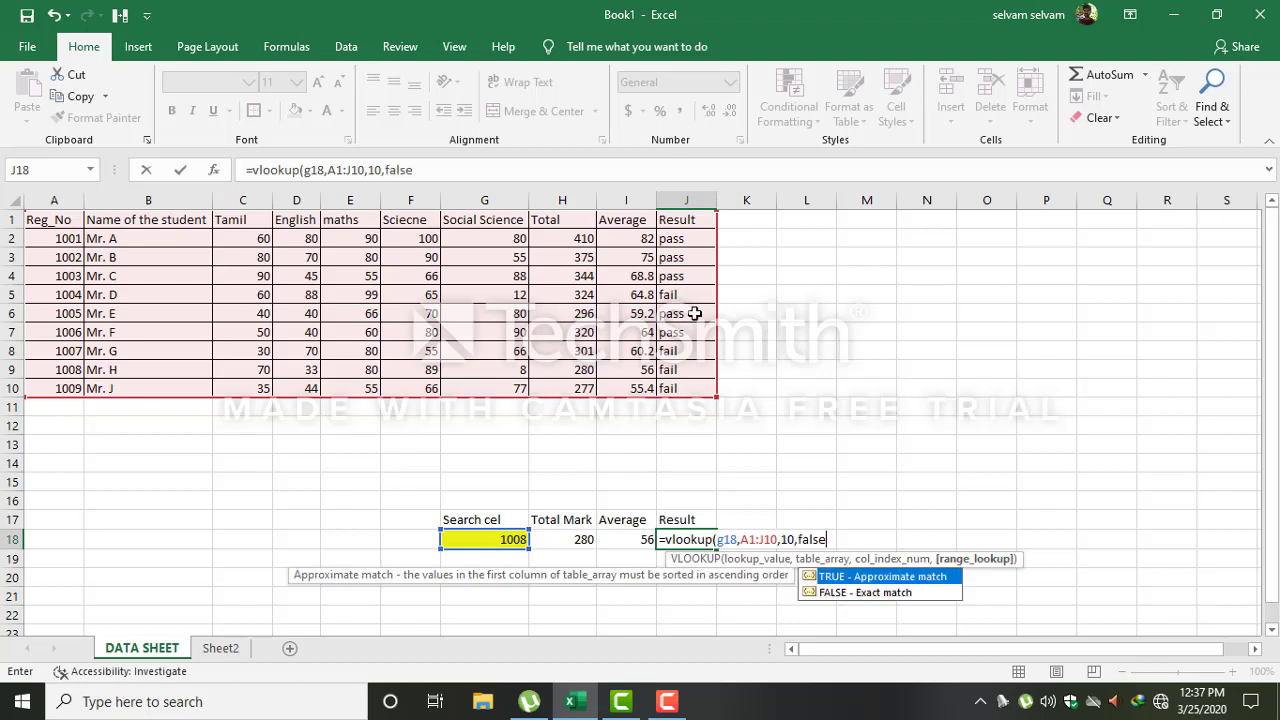
pyautogui.write(')')
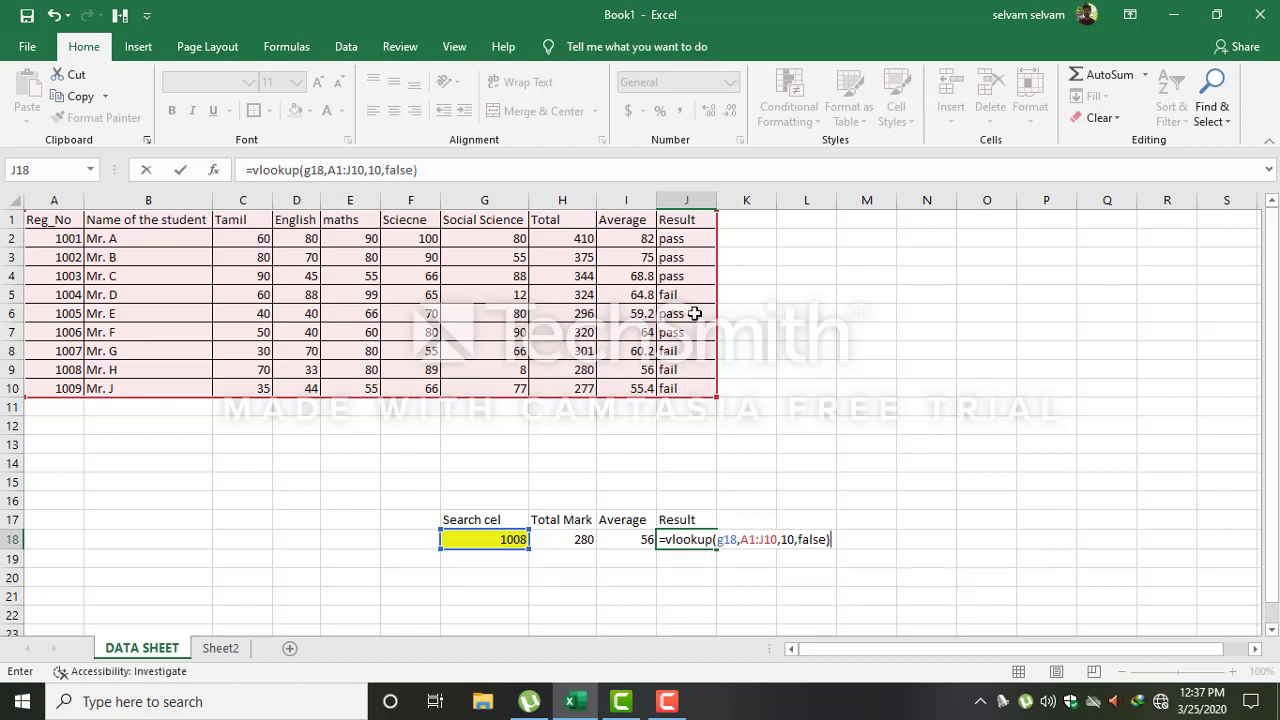
pyautogui.press('Return')
pyautogui.click(495, 540)
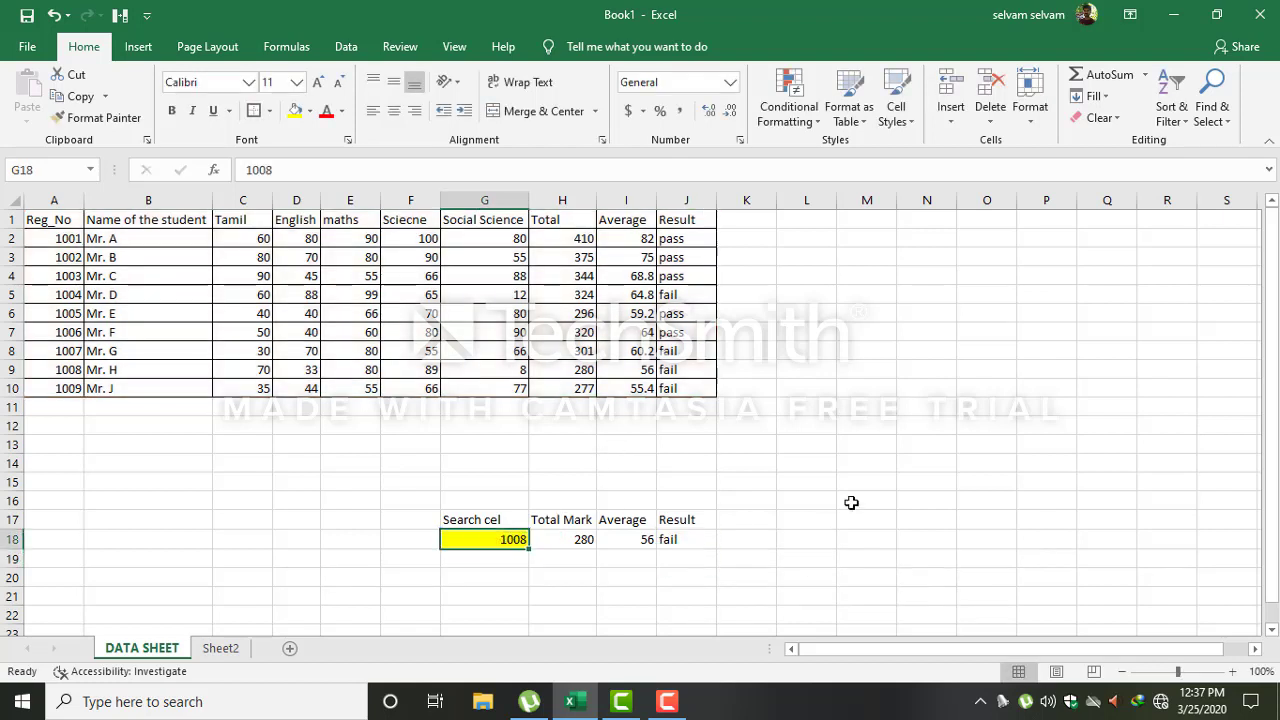
pyautogui.click(567, 541)
pyautogui.click(644, 538)
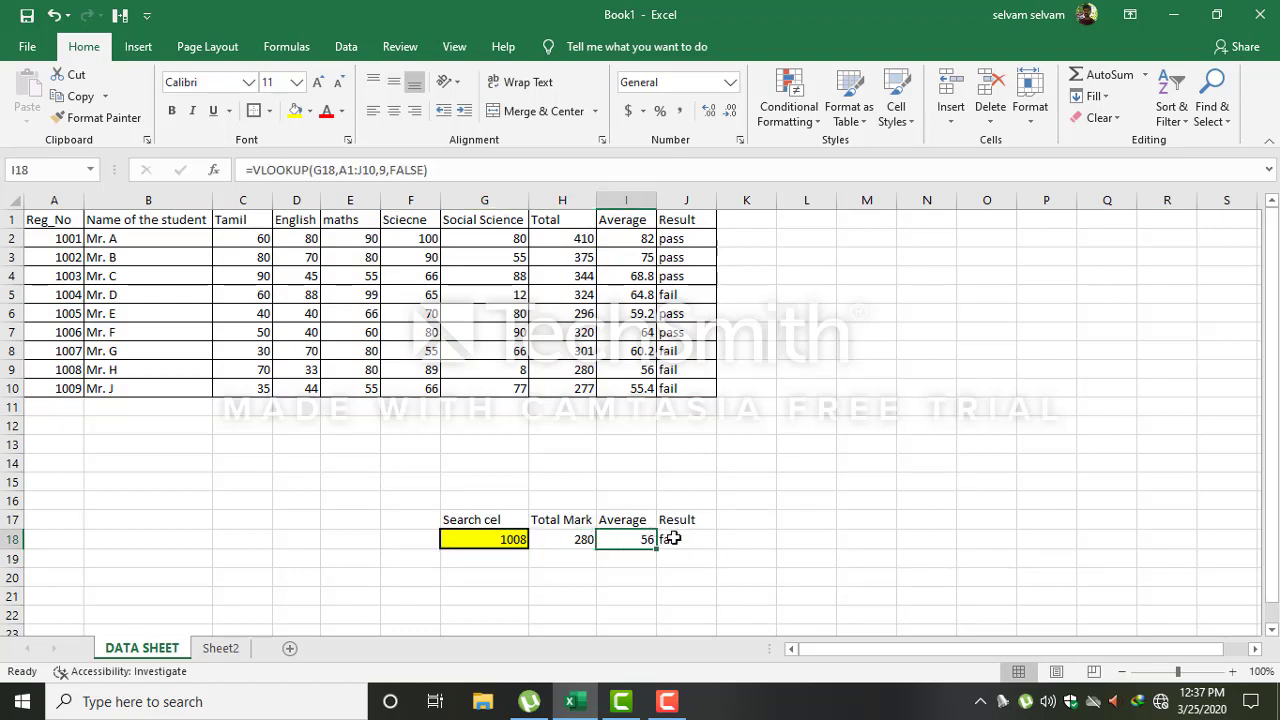
pyautogui.click(515, 538)
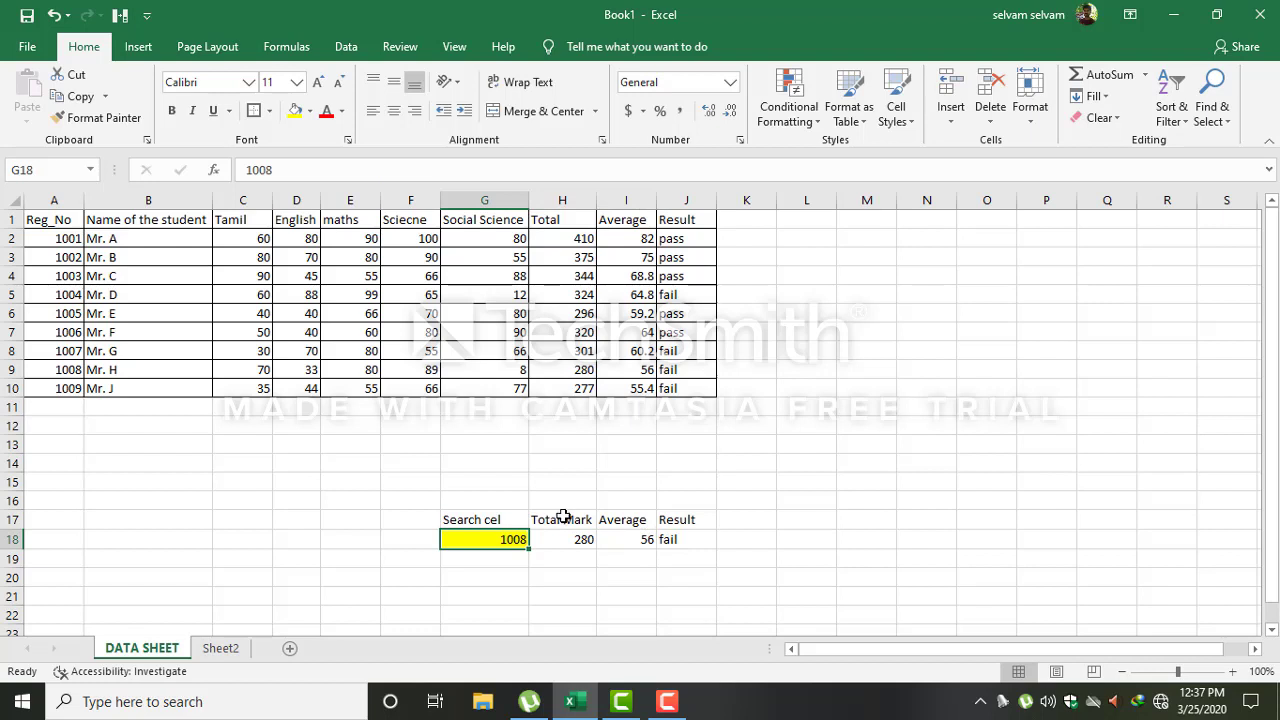
pyautogui.click(563, 517)
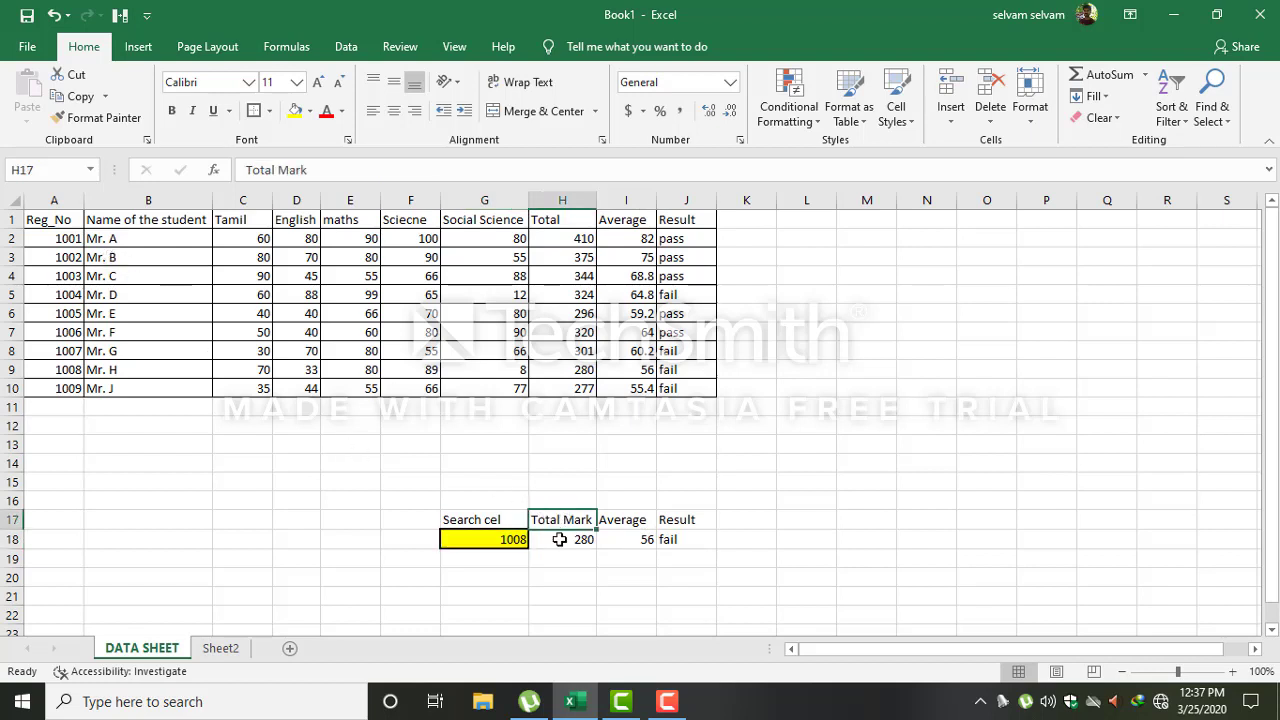
pyautogui.click(559, 539)
pyautogui.hotkey('ctrl', 'c')
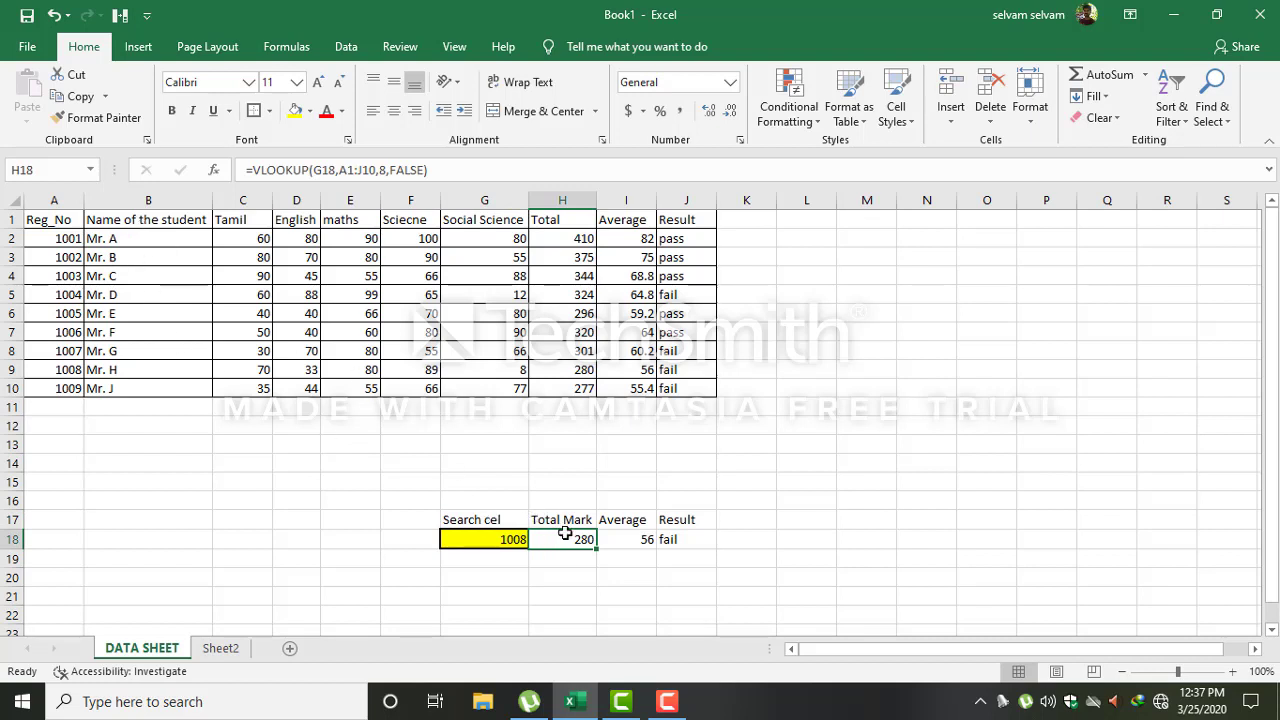
pyautogui.click(480, 538)
# - Search Reg_No 1001 in G18 and change H18's VLOOKUP column index to 2 to return the student name
pyautogui.write('100')
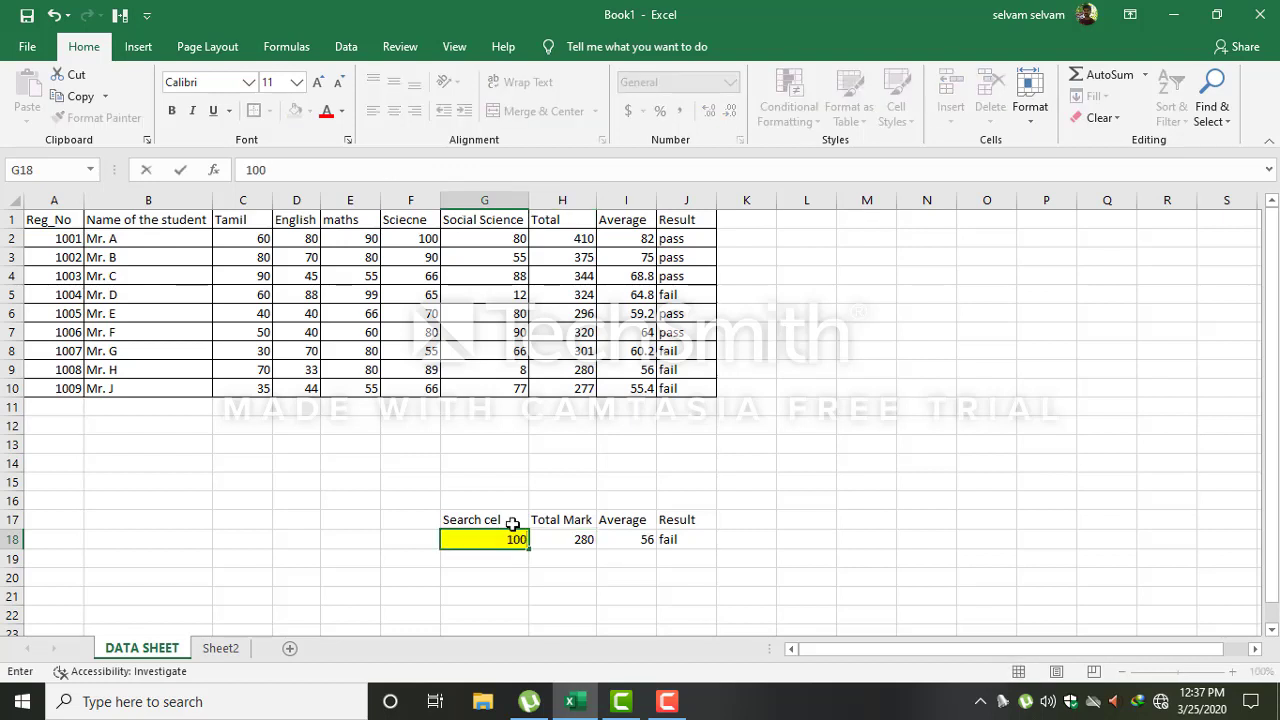
pyautogui.press('Return')
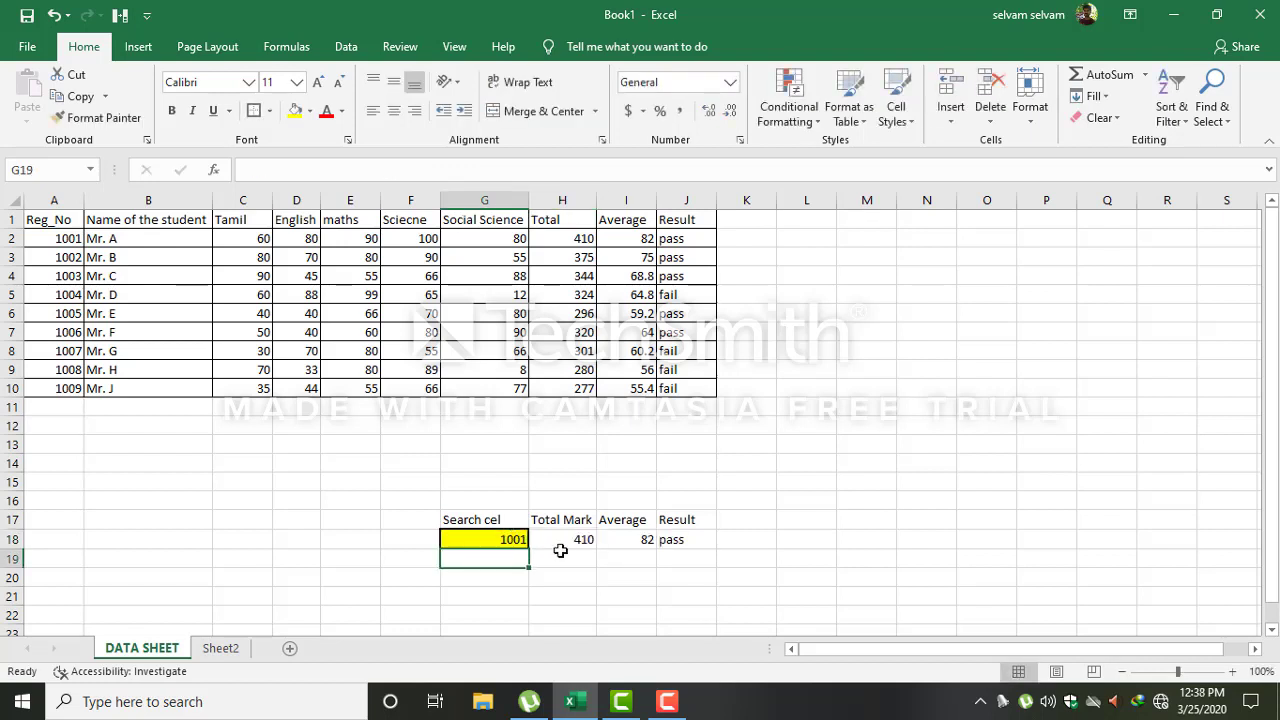
pyautogui.doubleClick(567, 537)
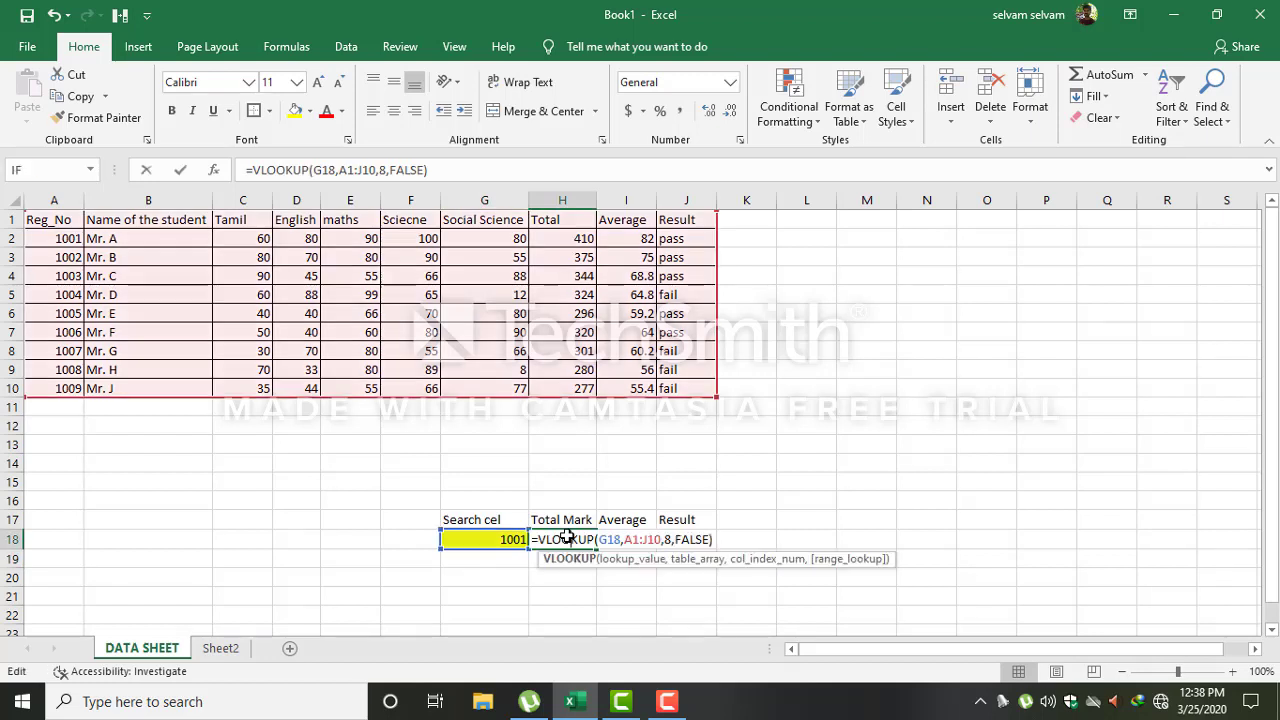
pyautogui.click(669, 540)
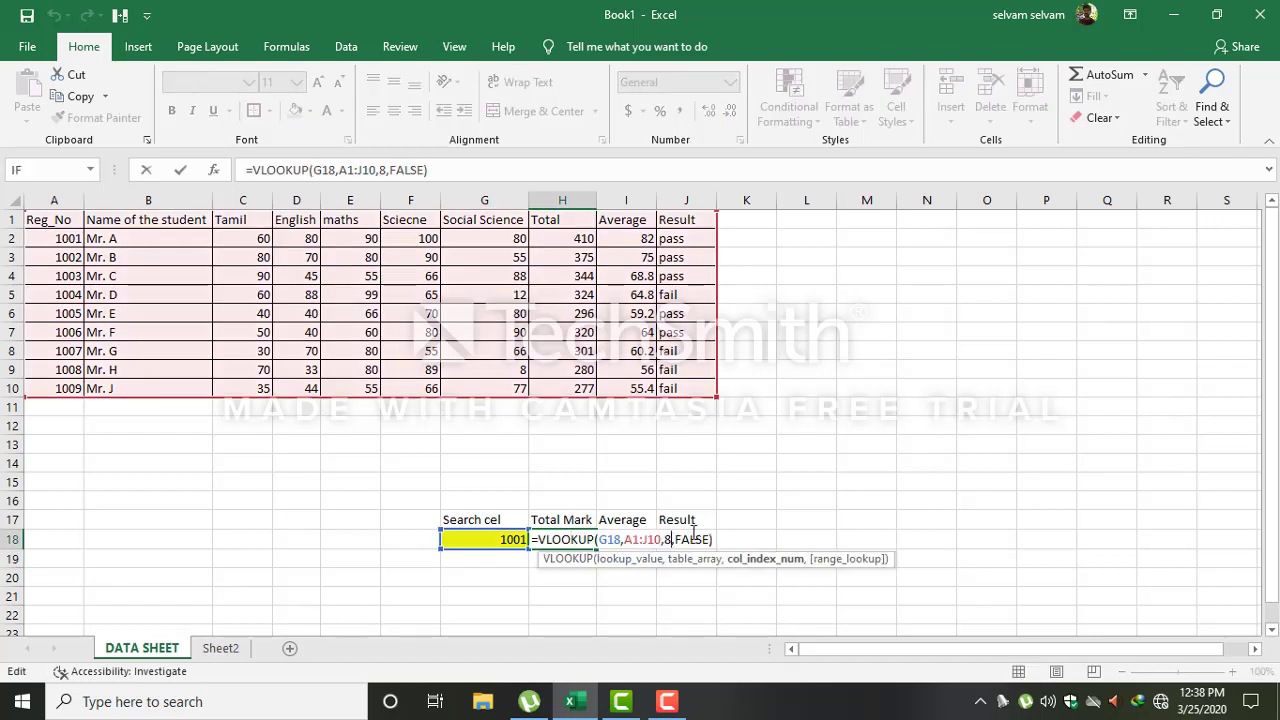
pyautogui.press('Delete')
pyautogui.write('2')
pyautogui.press('Return')
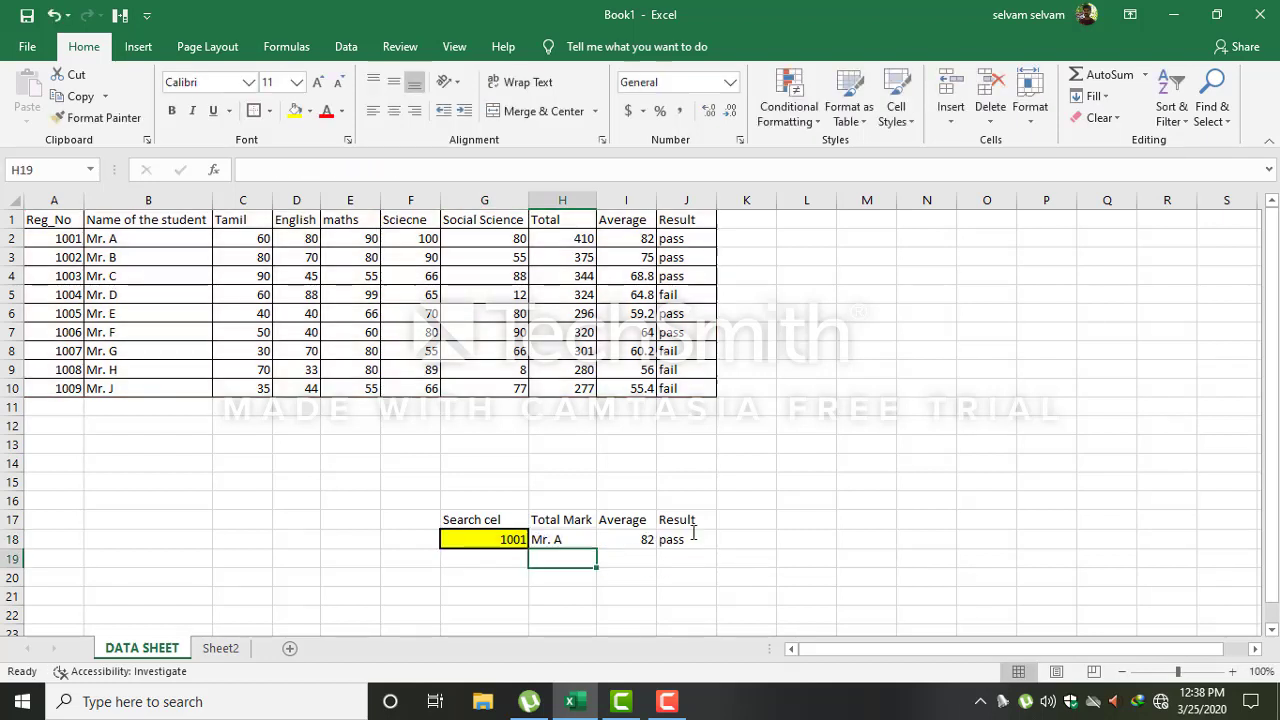
# - Try column index 3 in H18 for the Tamil mark, then restore it to 8 for the total
pyautogui.doubleClick(586, 538)
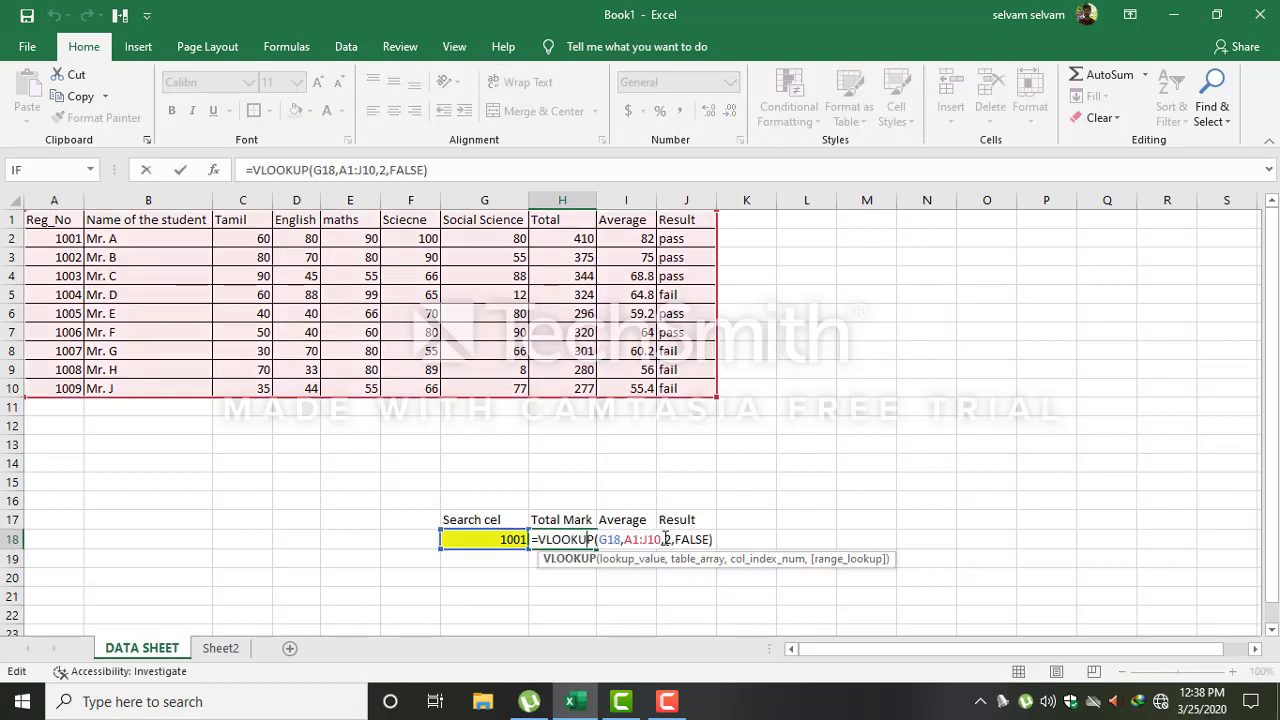
pyautogui.click(669, 540)
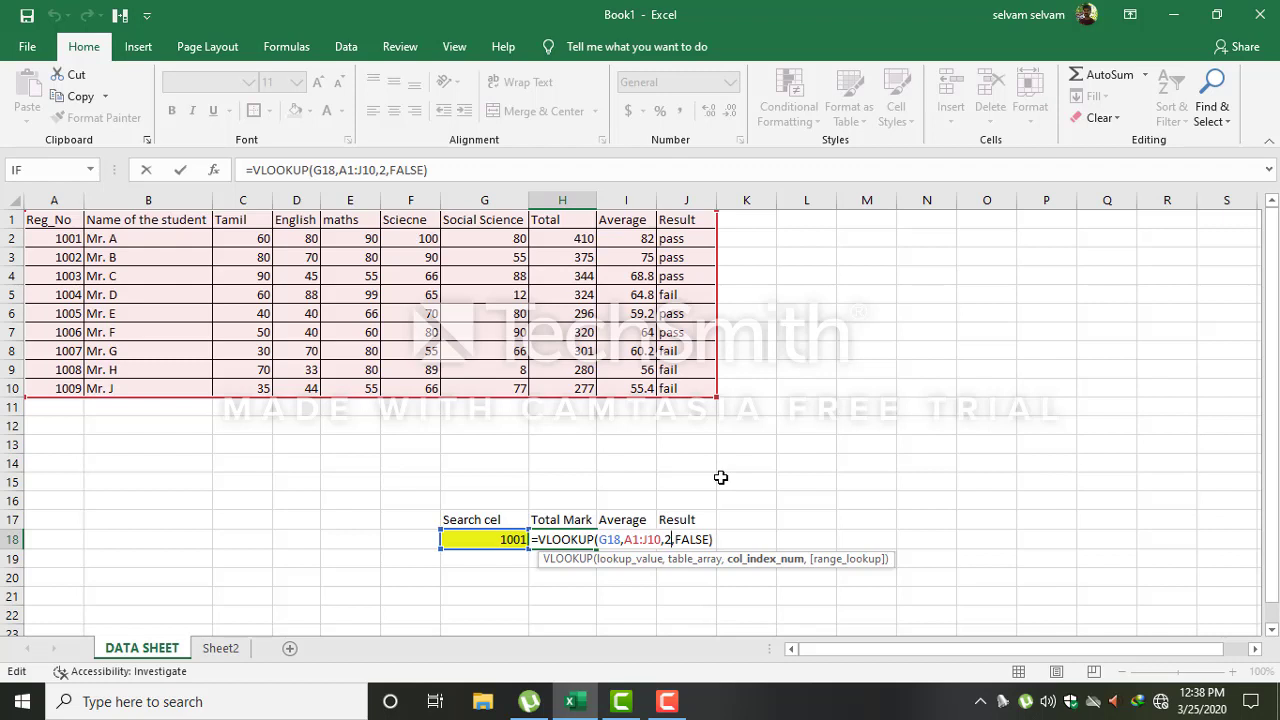
pyautogui.write('3')
pyautogui.press('Return')
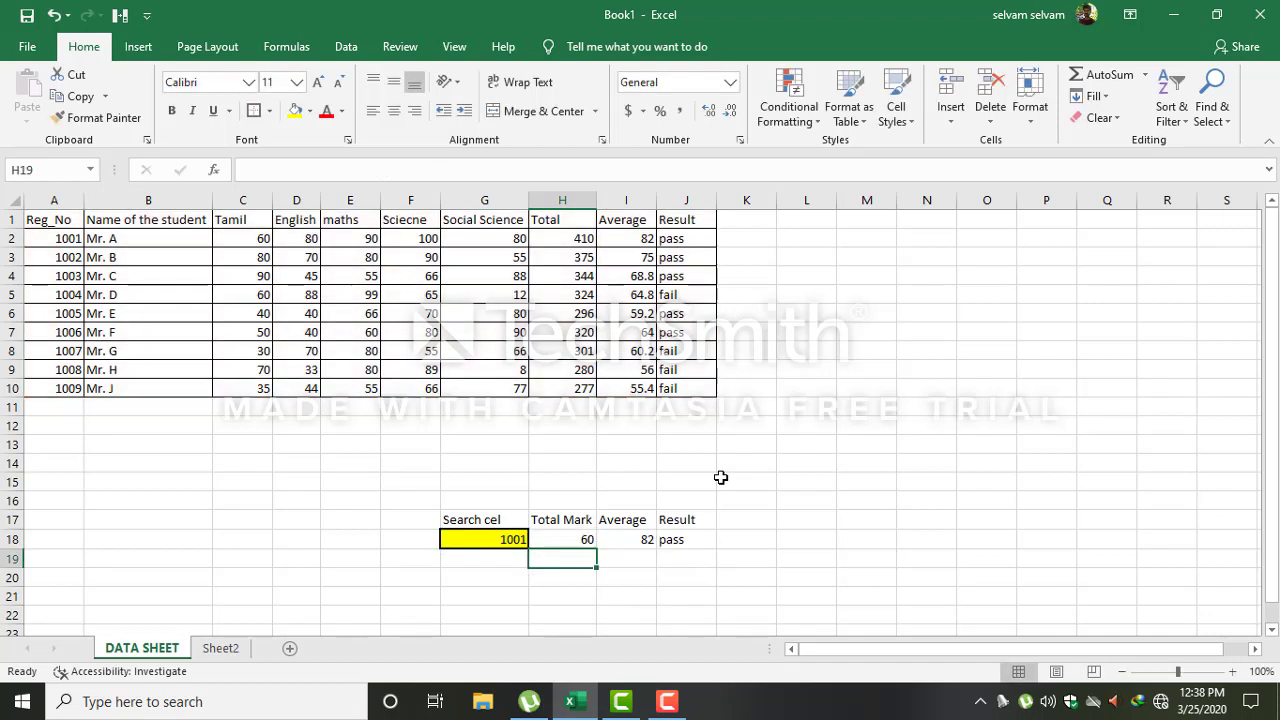
pyautogui.press('Up')
pyautogui.press('F2')
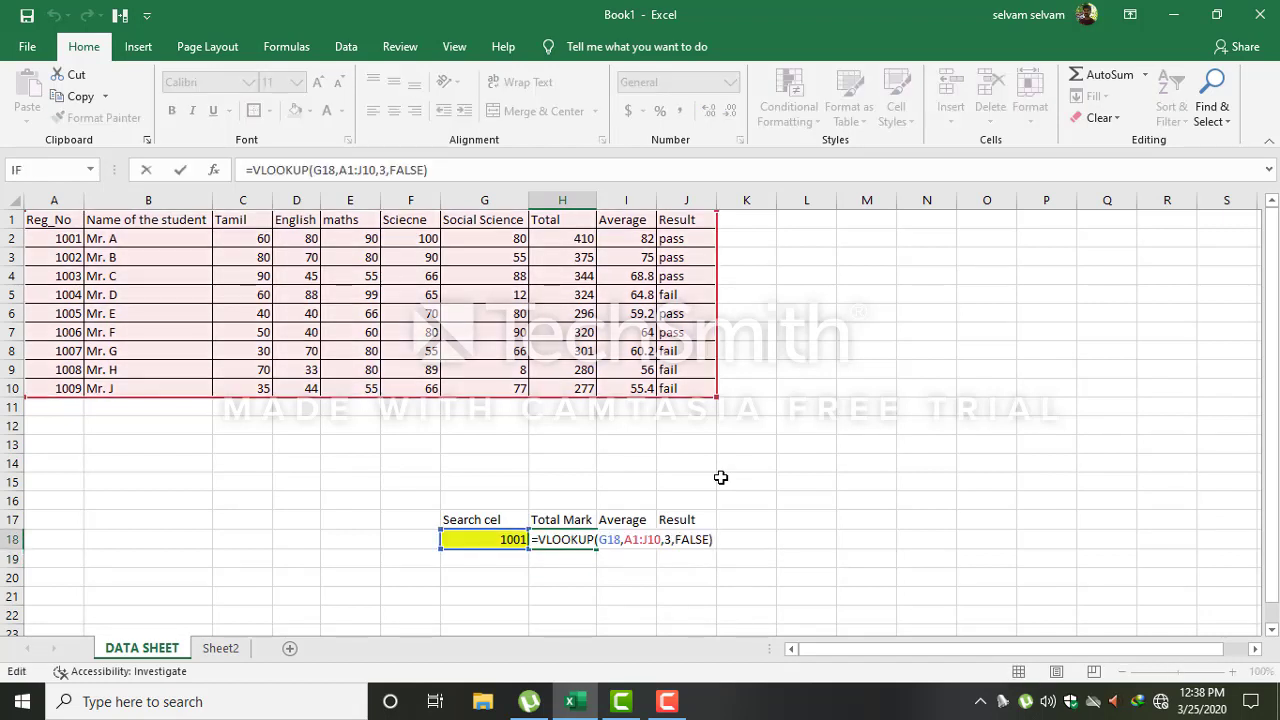
pyautogui.press('Left')
pyautogui.press('Left')
pyautogui.press('Left')
pyautogui.press('Left')
pyautogui.press('Left')
pyautogui.press('Left')
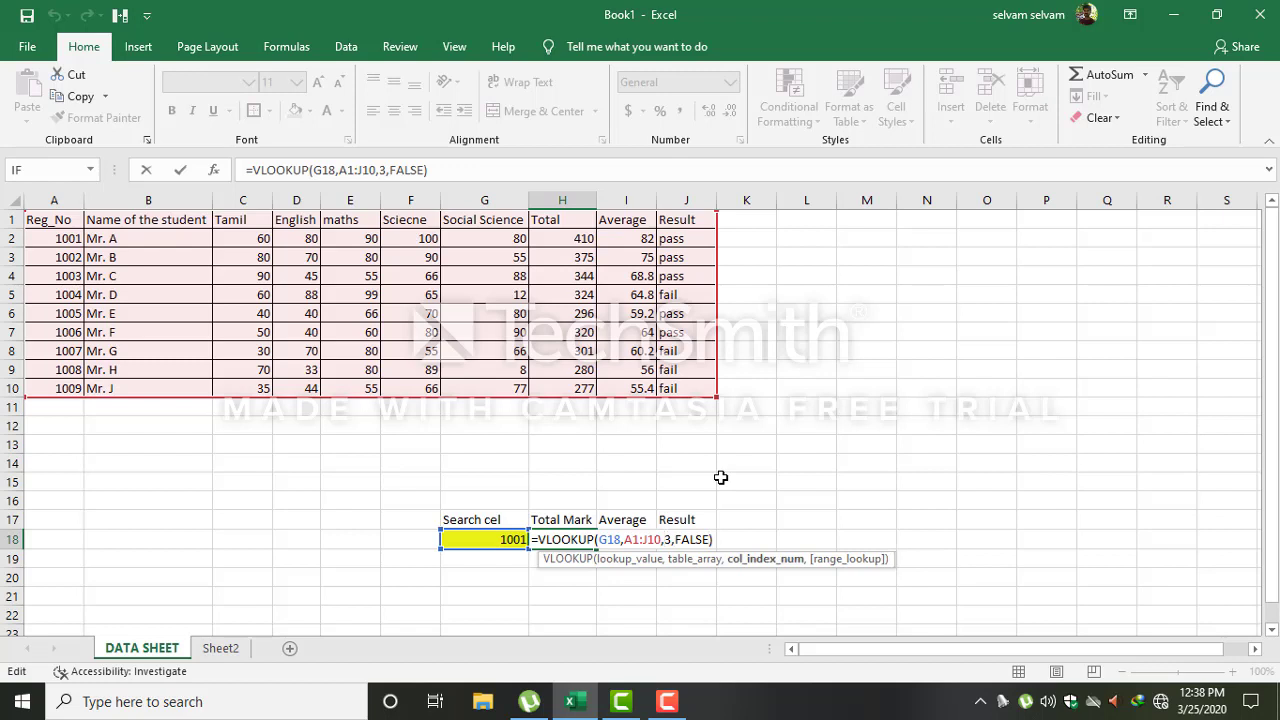
pyautogui.press('Delete')
pyautogui.write('8')
pyautogui.press('Return')
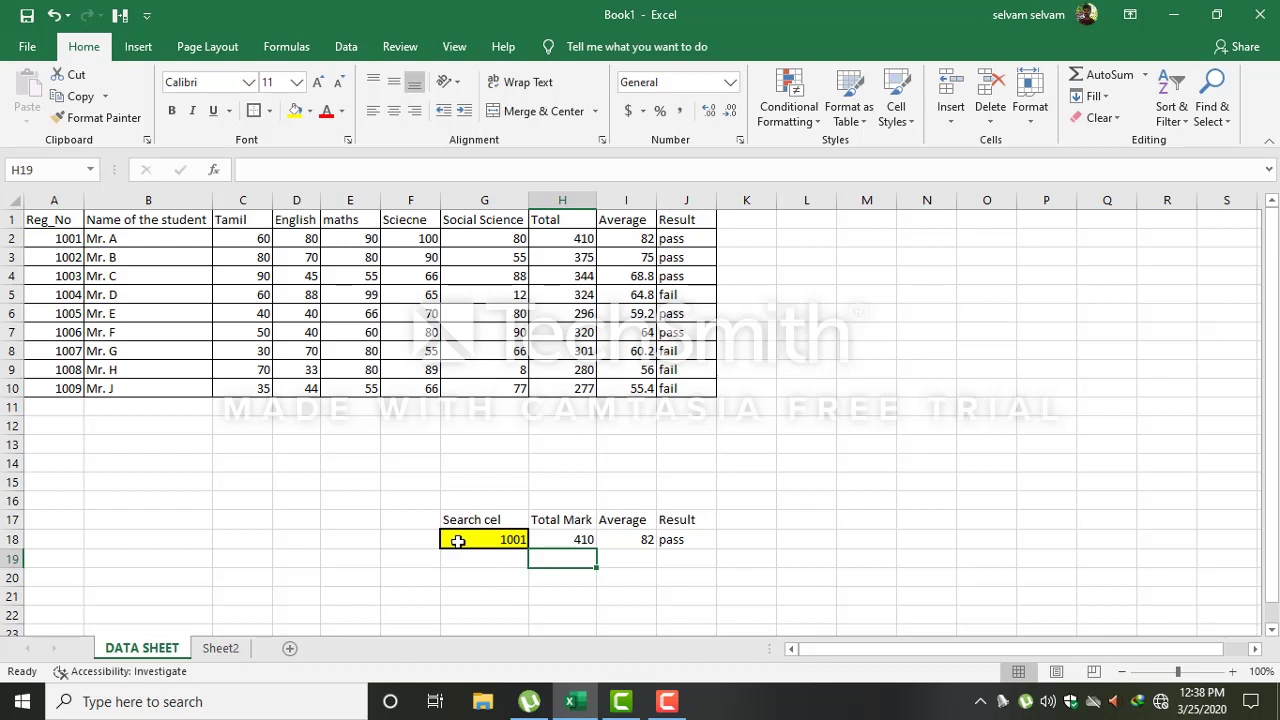
# - On Sheet2, clear the old A1:D4 search area and begin the 'Search cell' heading in A1
pyautogui.click(228, 652)
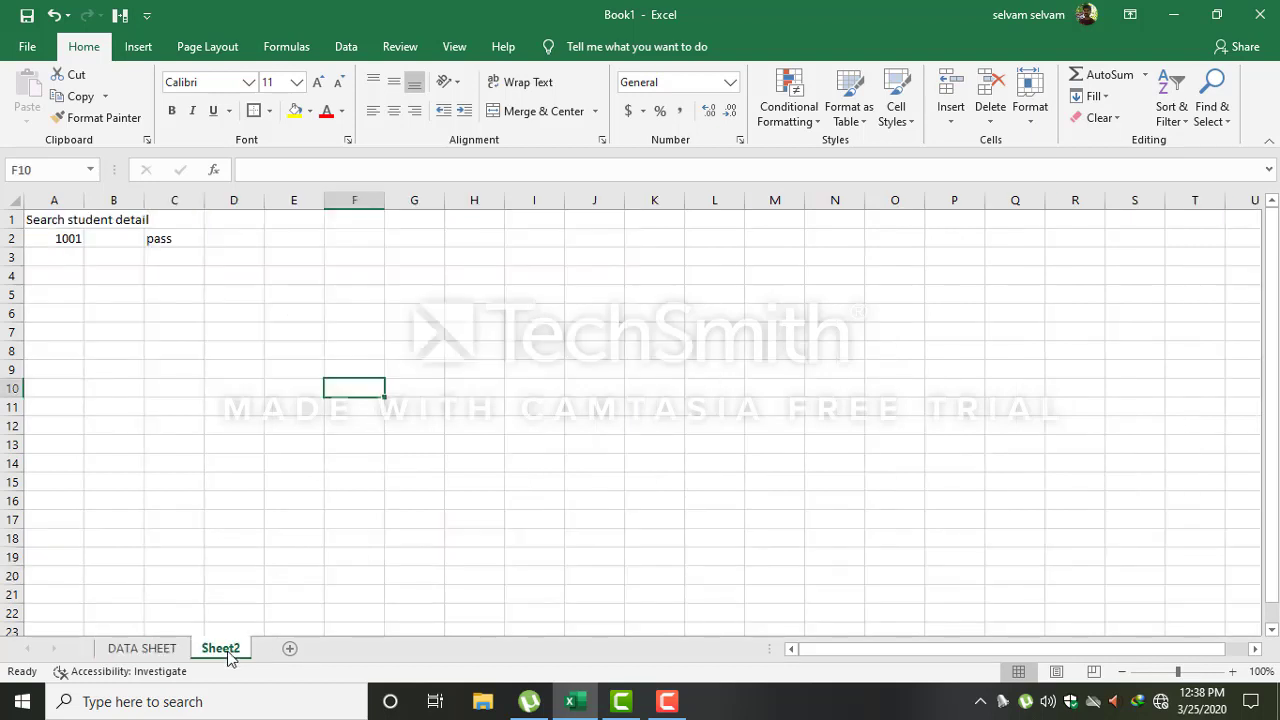
pyautogui.moveTo(46, 218); pyautogui.dragTo(244, 272)
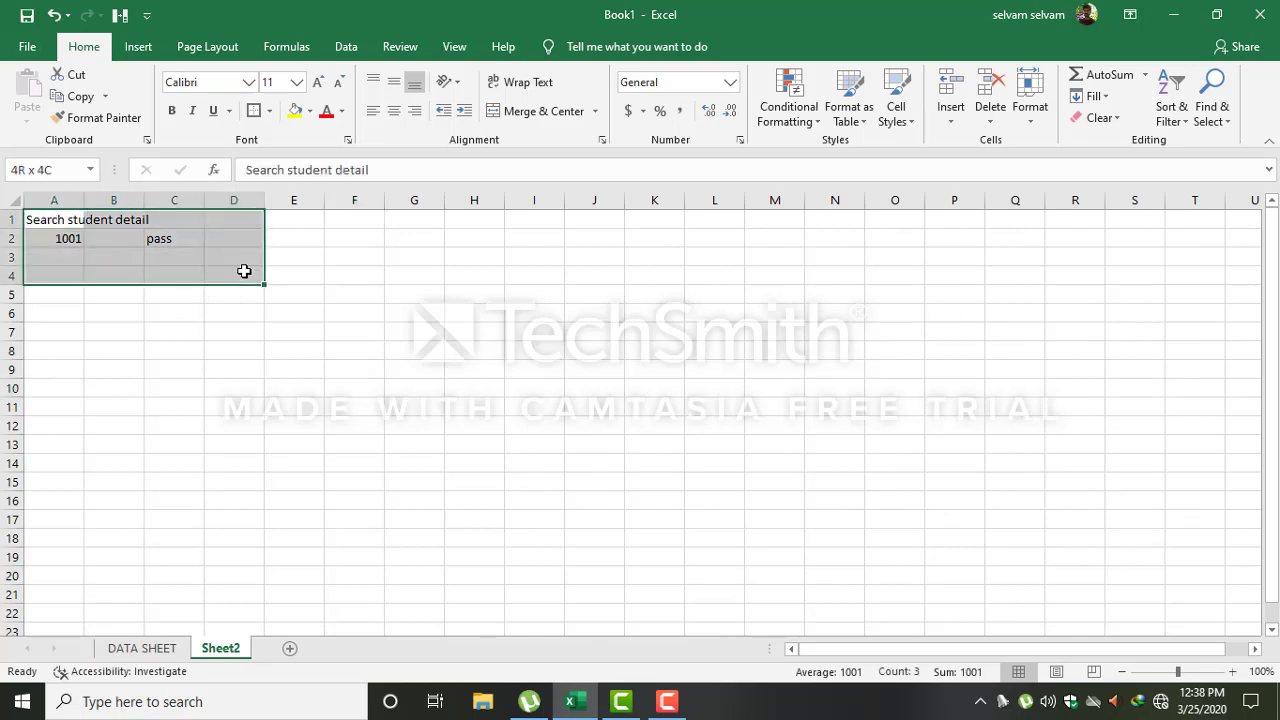
pyautogui.press('Delete')
pyautogui.click(180, 318)
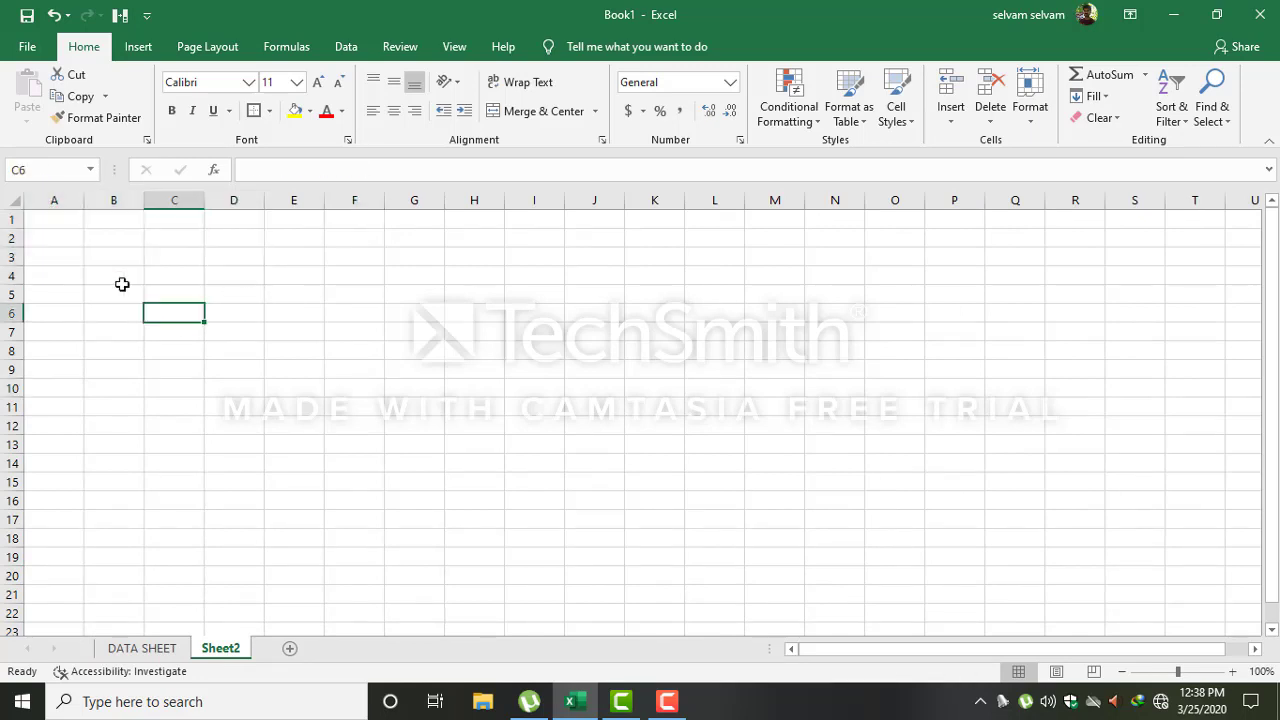
pyautogui.click(72, 226)
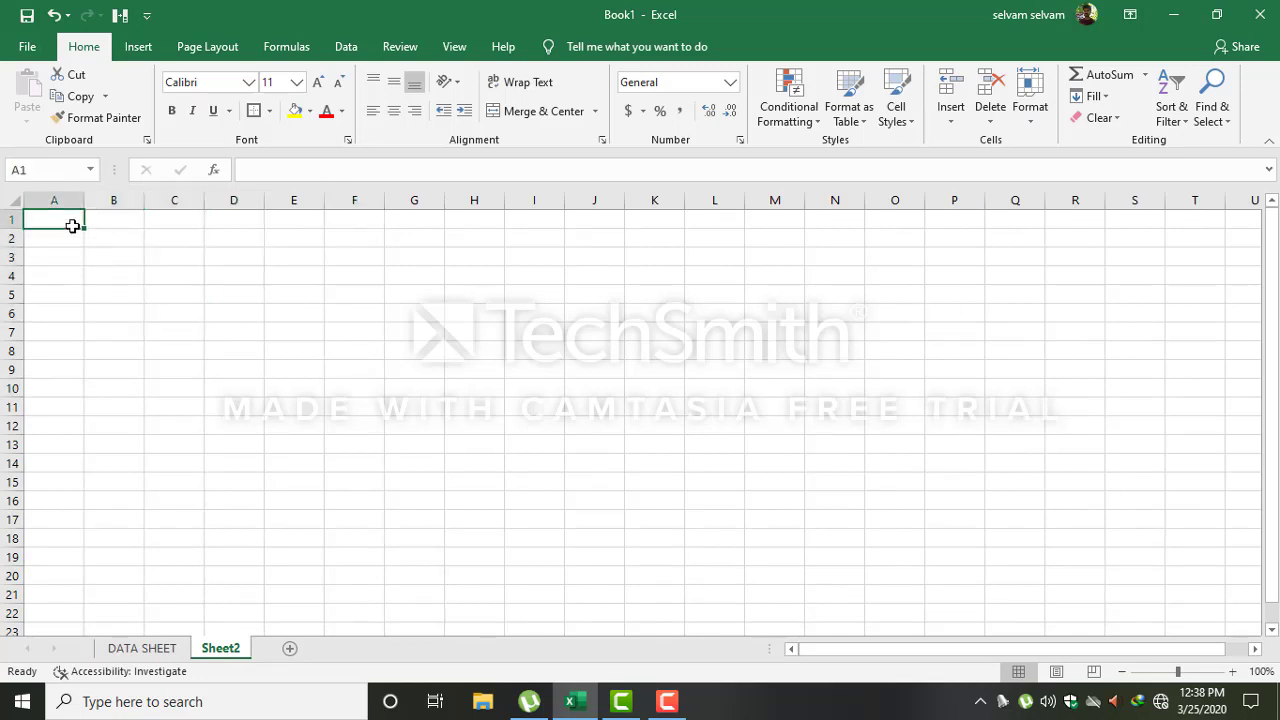
pyautogui.write('Search cell')
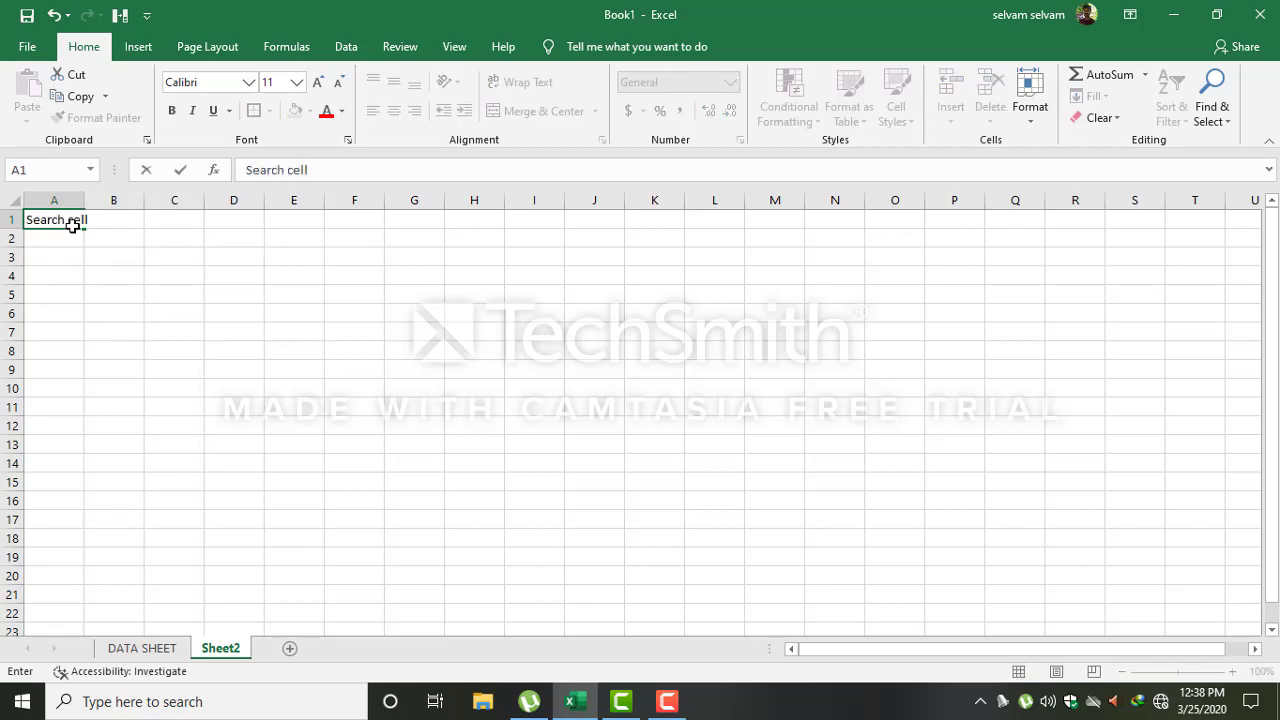
# - Add headings 'Search cell', 'name of the student' and 'Result' in A1:C1, widening columns A and B
pyautogui.press('Return')
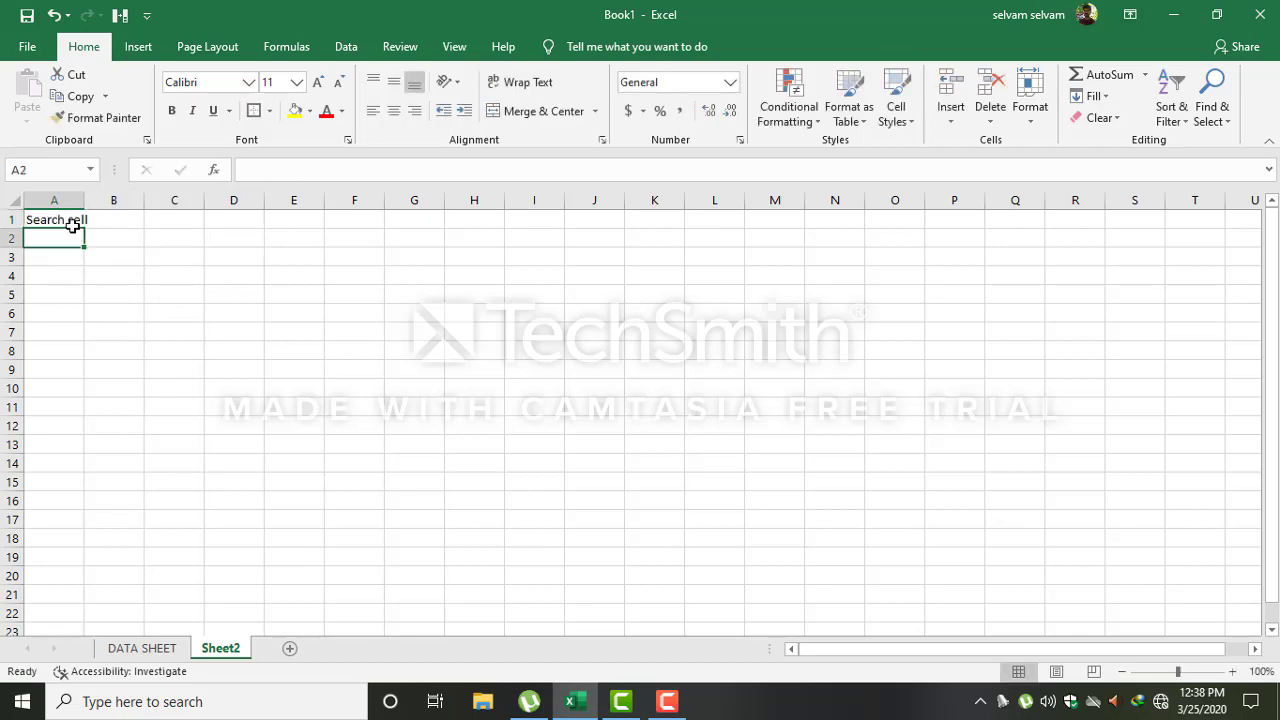
pyautogui.doubleClick(84, 200)
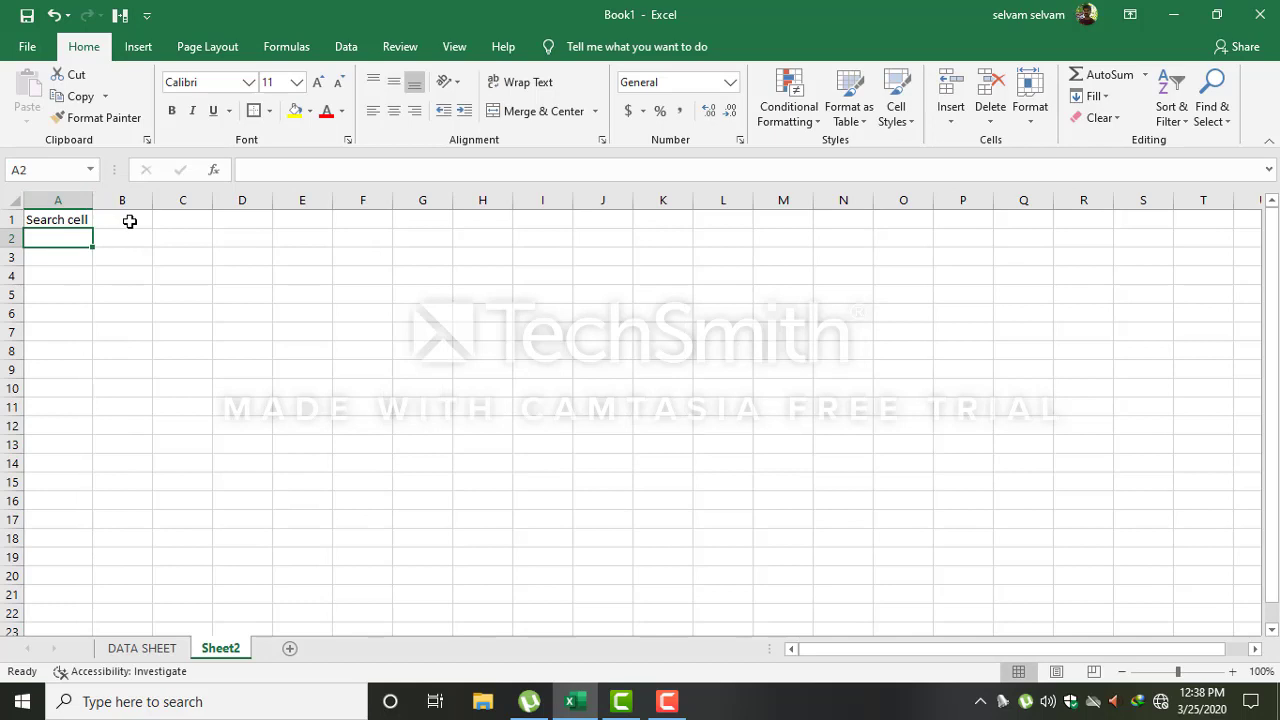
pyautogui.click(129, 221)
pyautogui.write('name of')
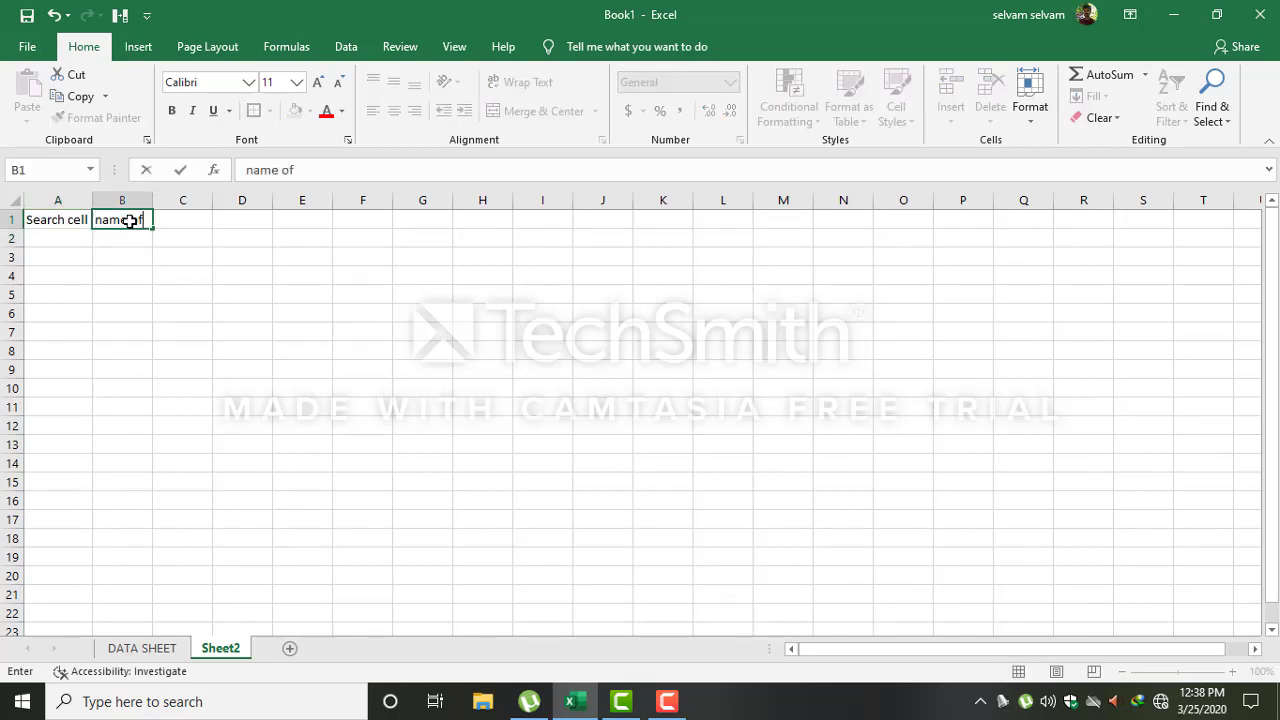
pyautogui.write(' the student')
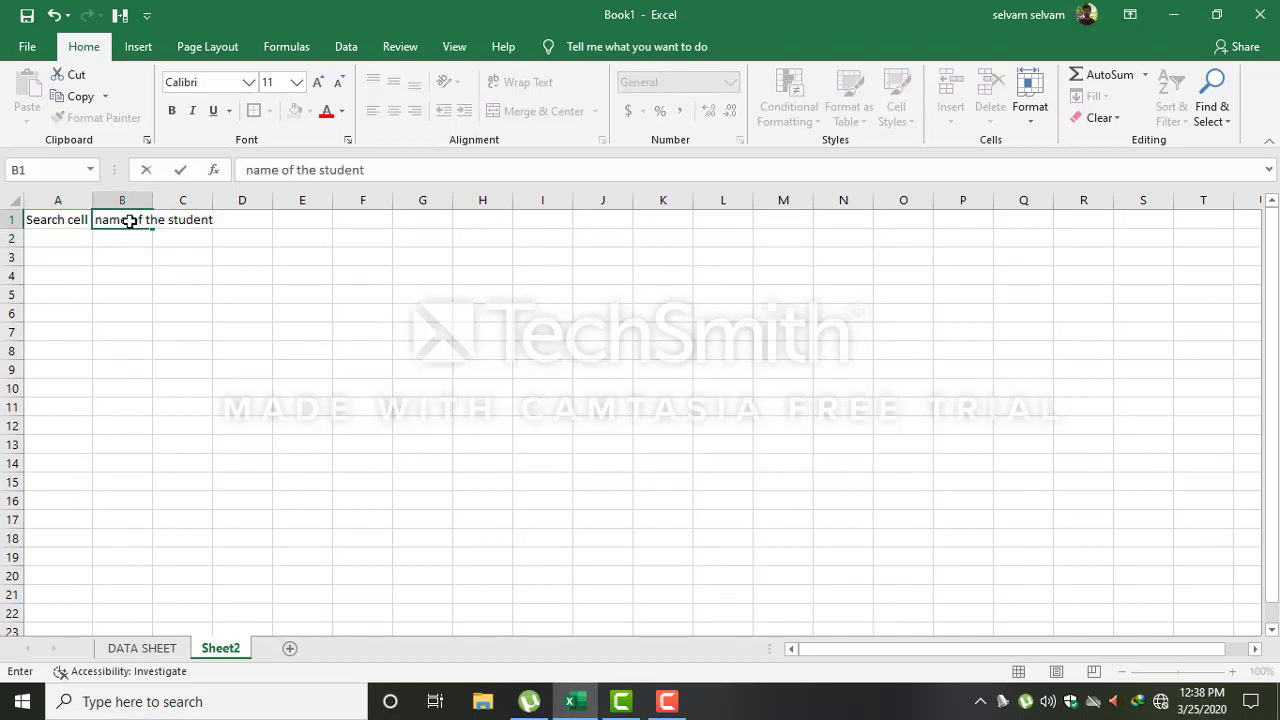
pyautogui.click(166, 286)
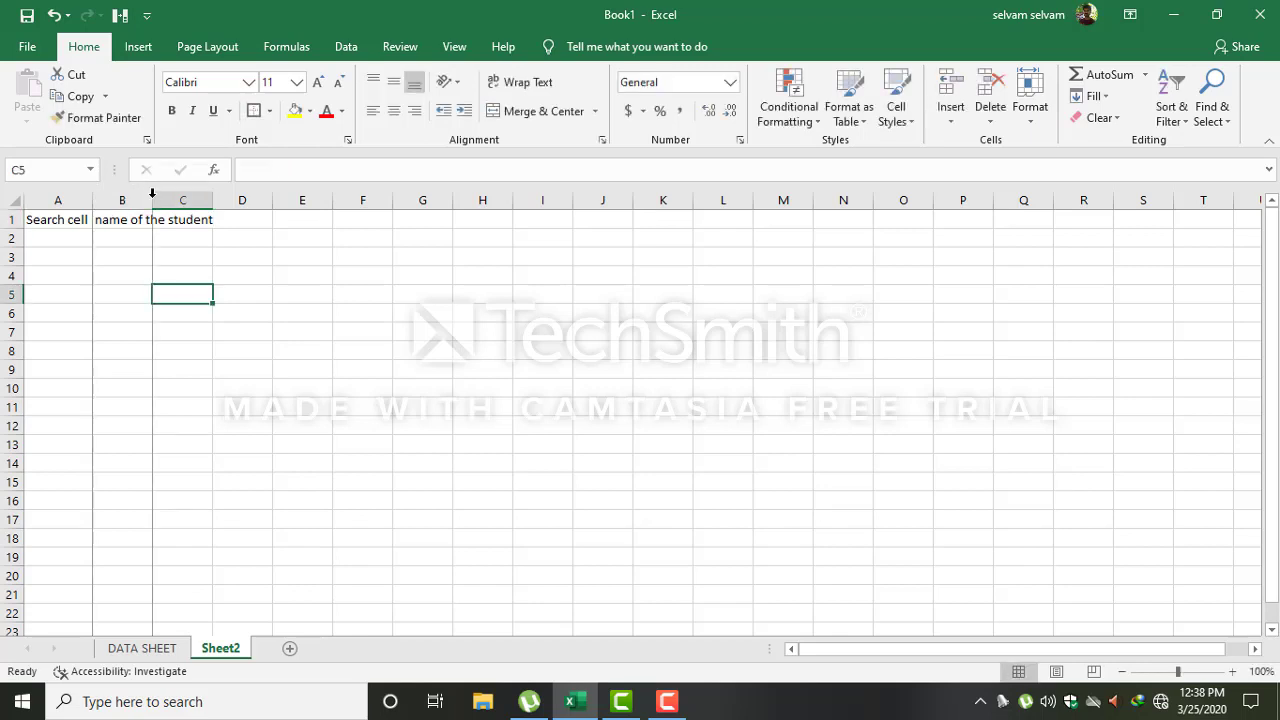
pyautogui.doubleClick(152, 193)
pyautogui.press('Up')
pyautogui.press('Up')
pyautogui.press('Up')
pyautogui.press('Up')
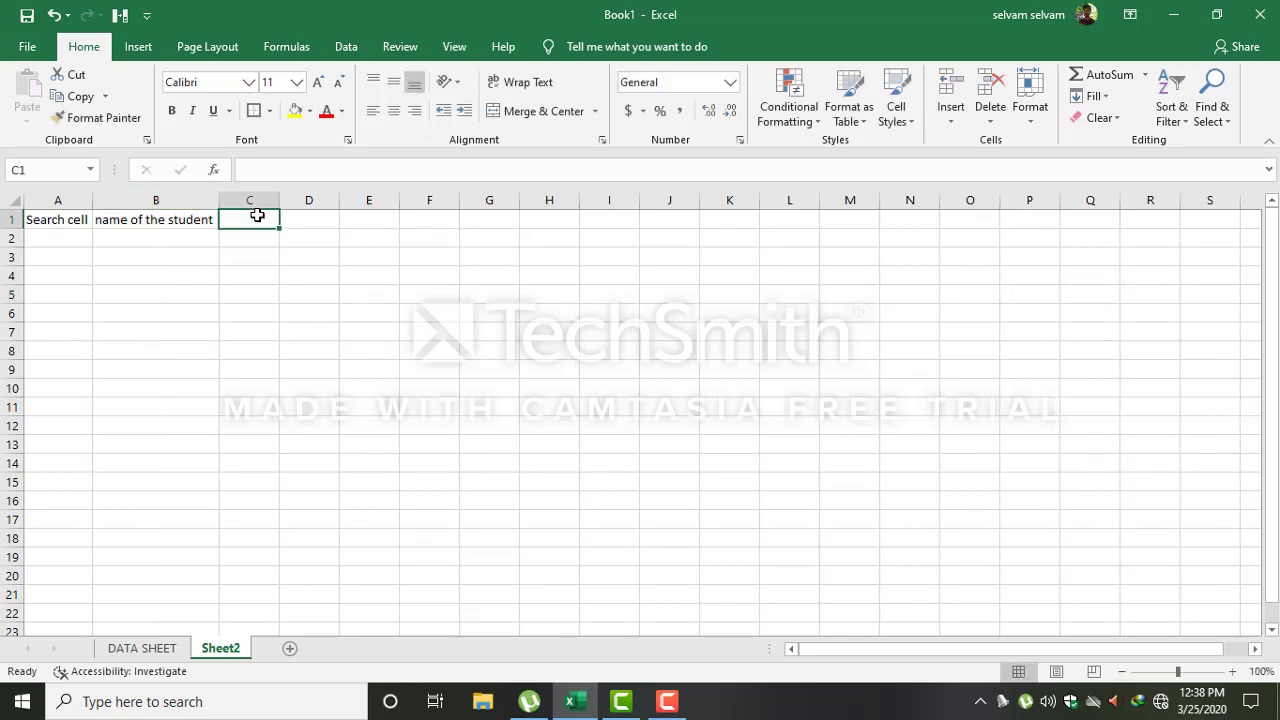
pyautogui.write('Result')
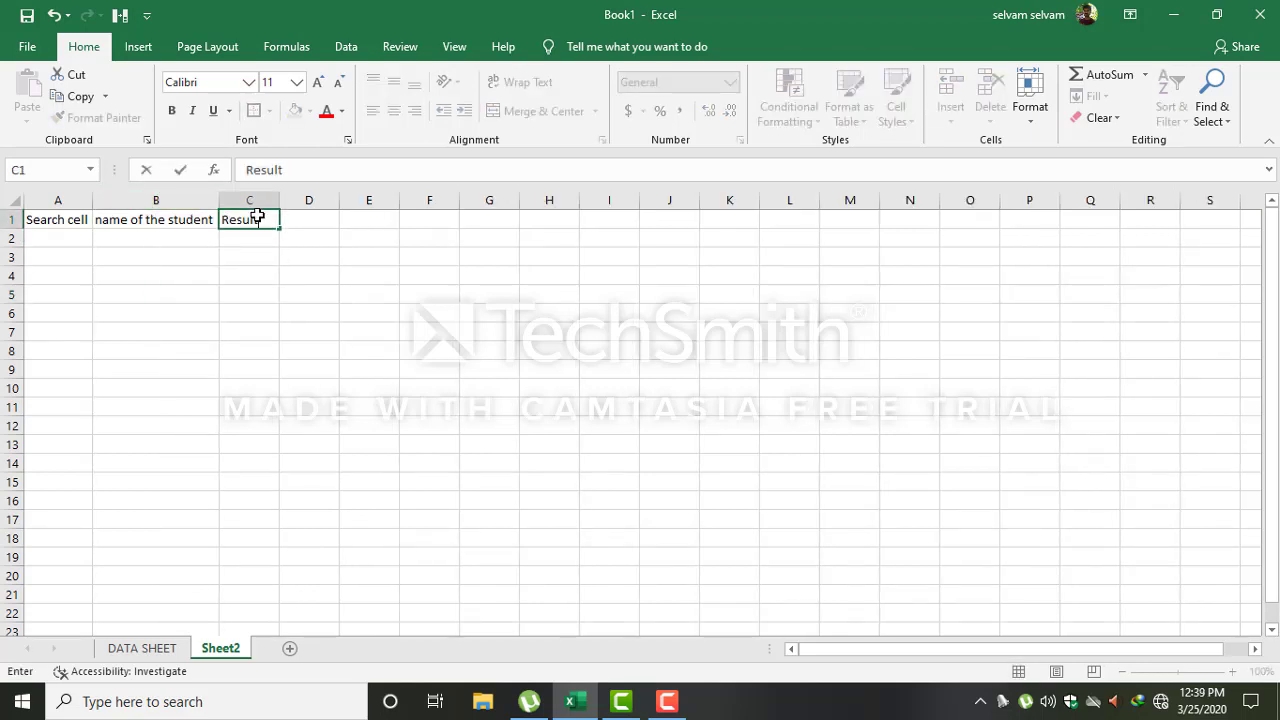
pyautogui.press('Return')
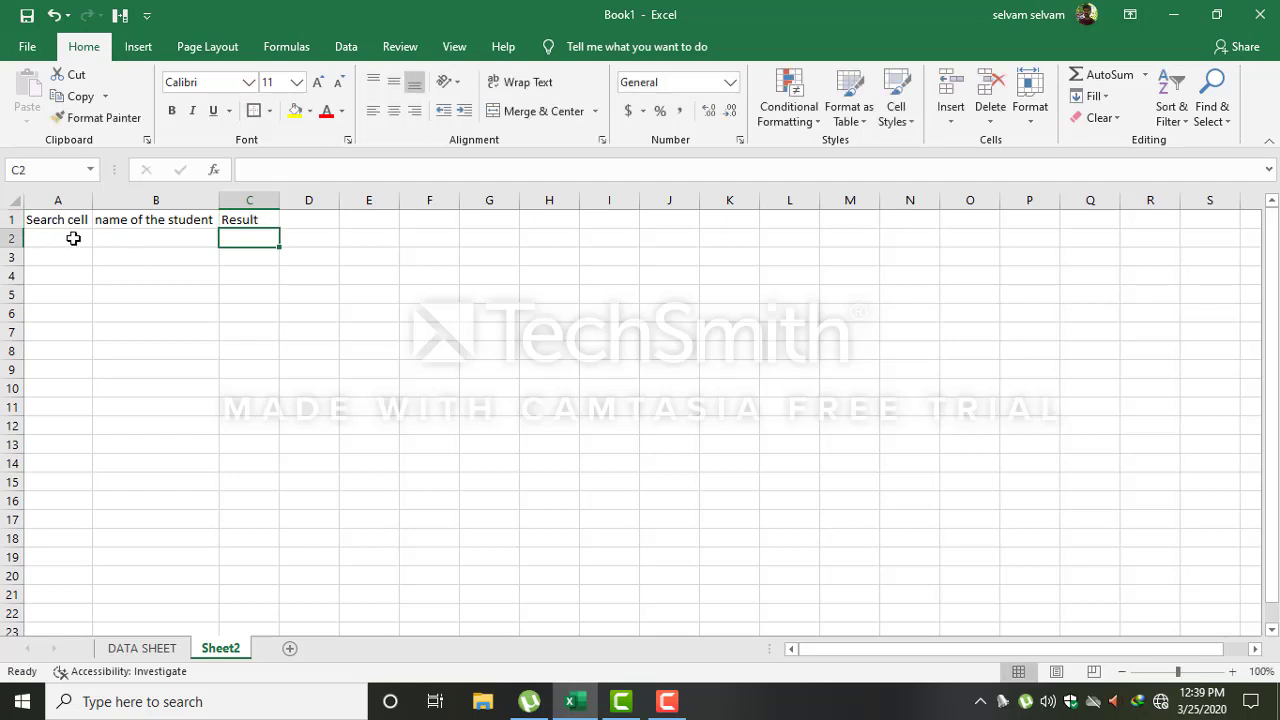
# - Fill the search cell A2 yellow
pyautogui.click(72, 238)
pyautogui.click(295, 110)
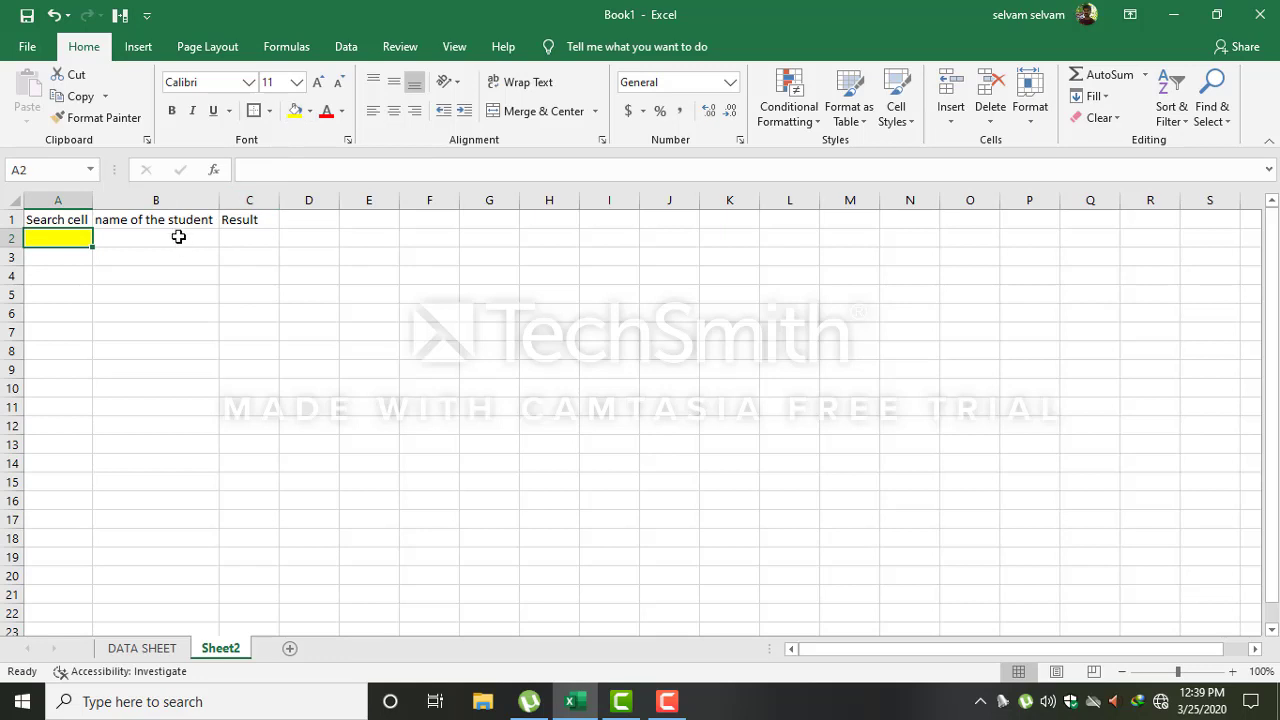
pyautogui.click(177, 237)
# - Enter =vlookup(a2,'DATA SHEET'!A1:J10,2,false) in B2 to return the student's name
pyautogui.write('=')
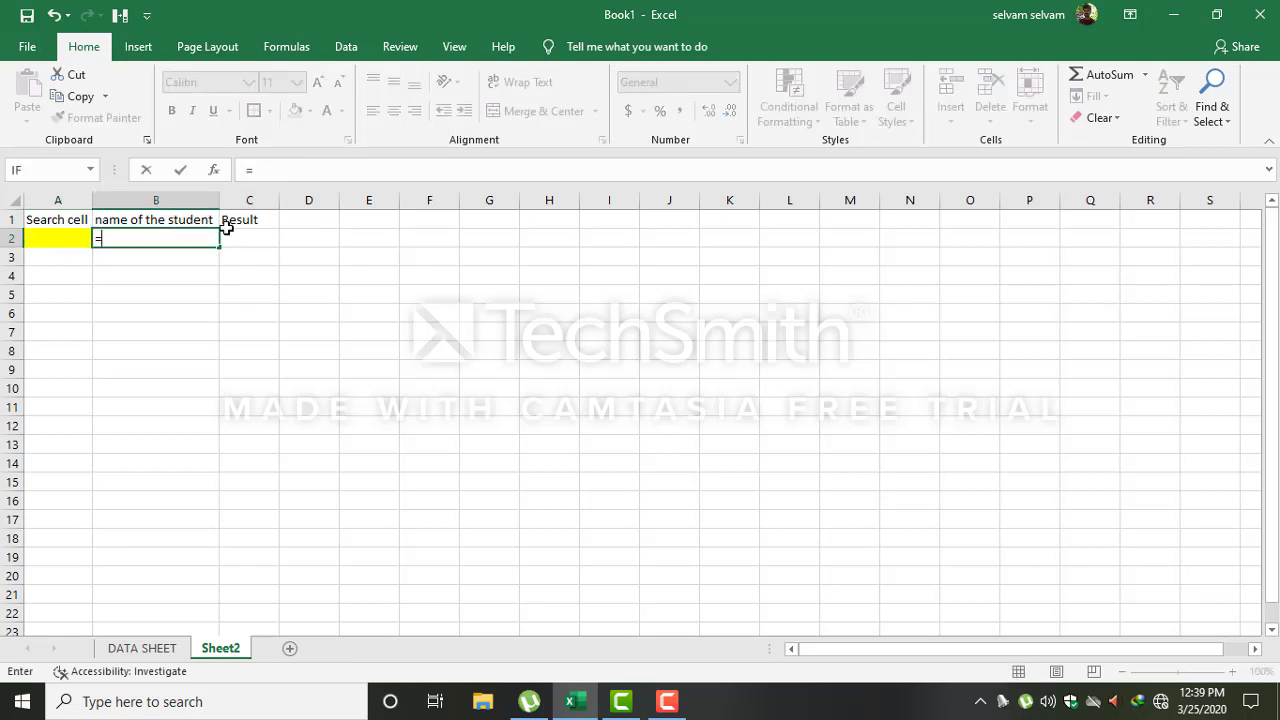
pyautogui.write('vloo')
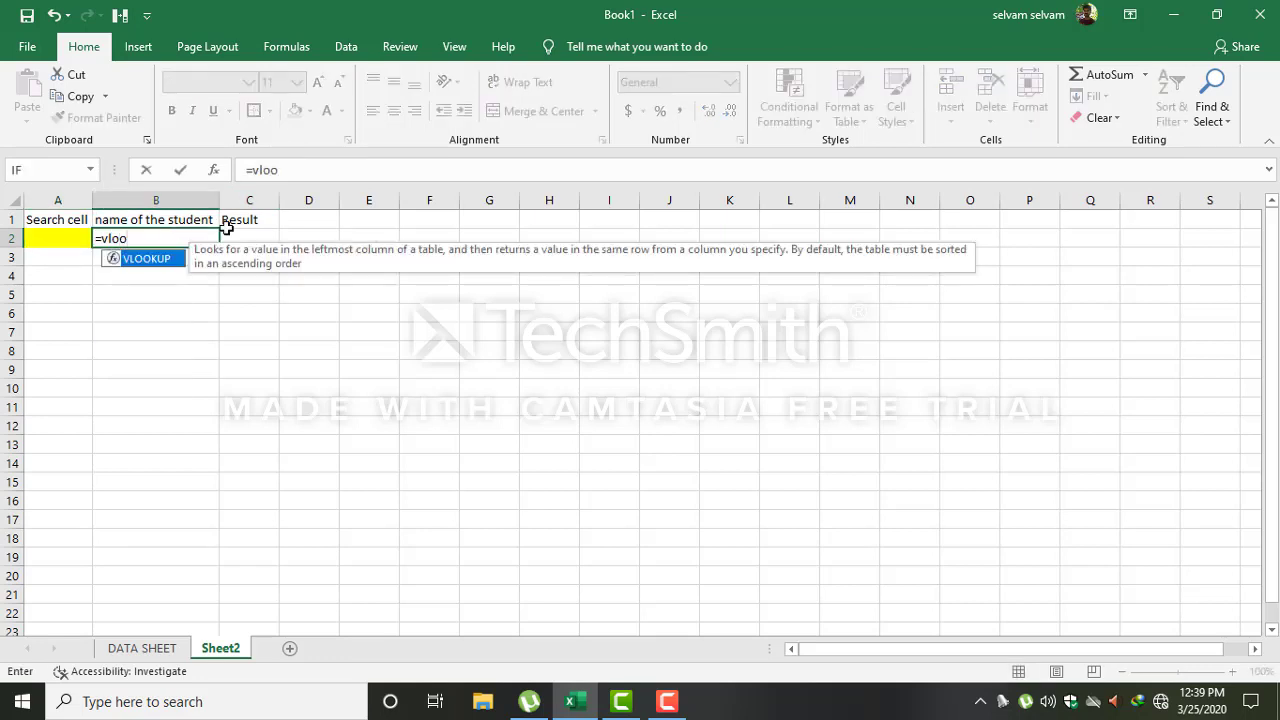
pyautogui.write('kup(')
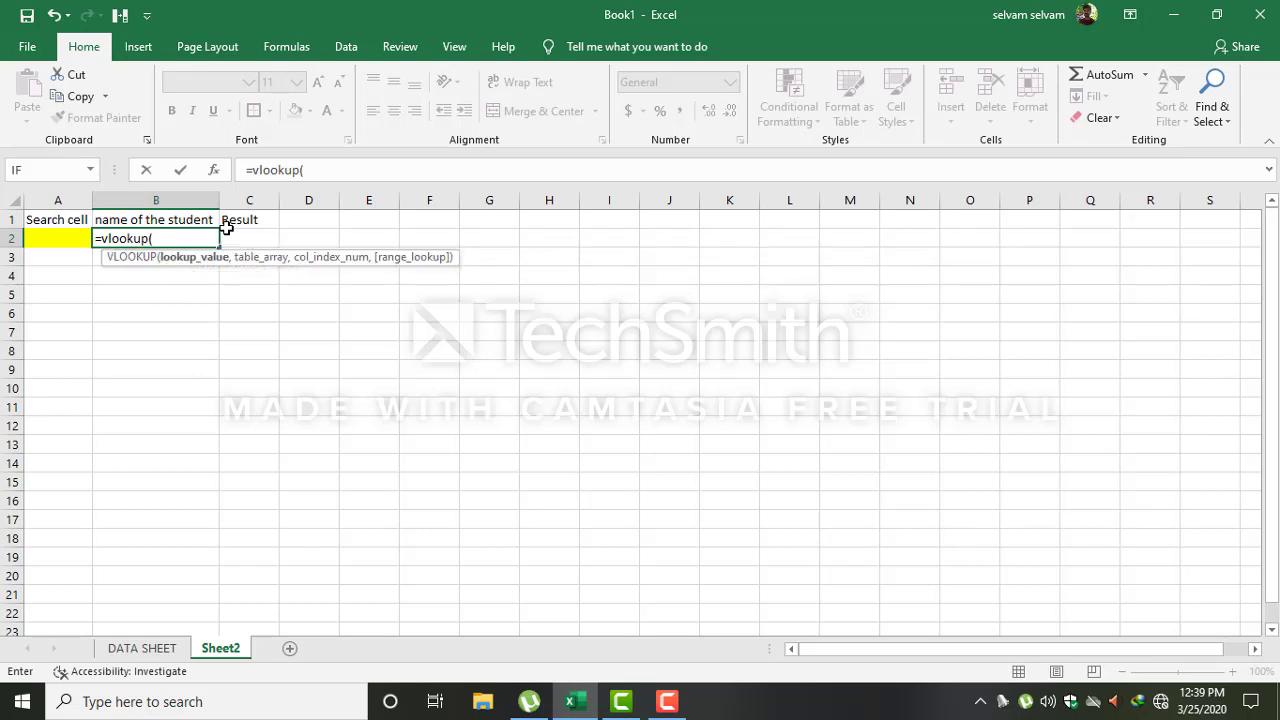
pyautogui.write('a')
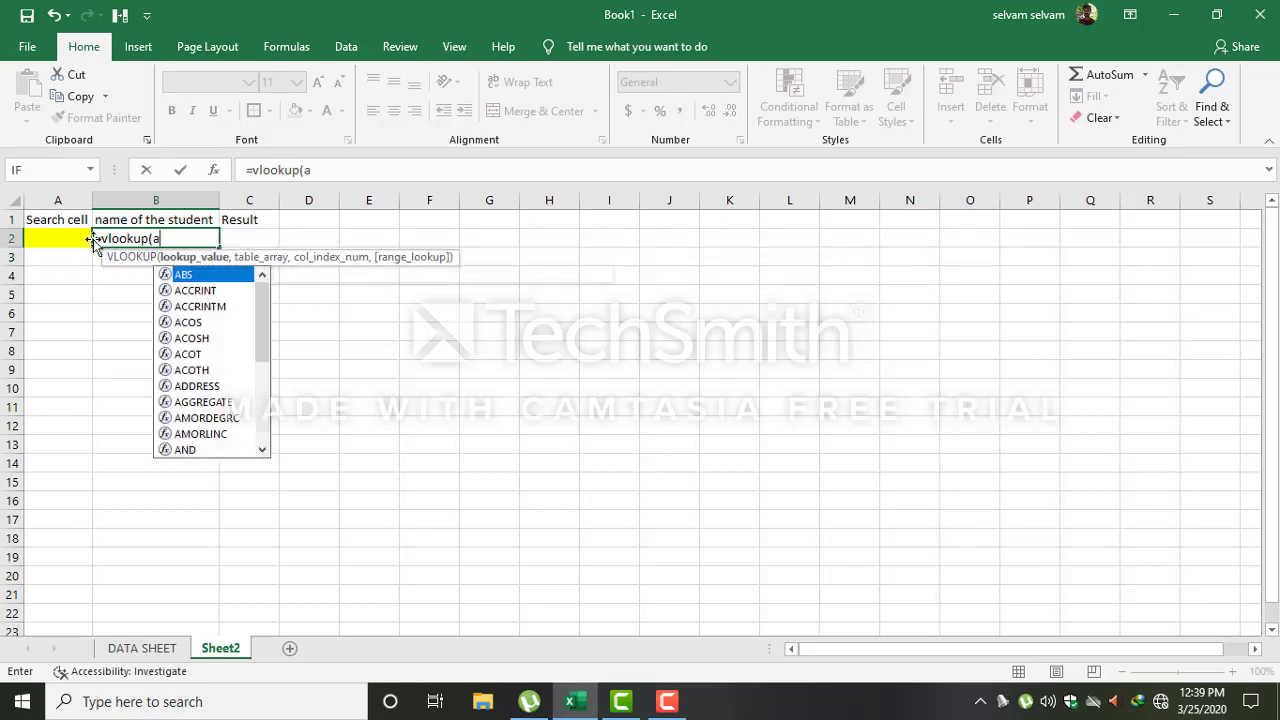
pyautogui.write('2,')
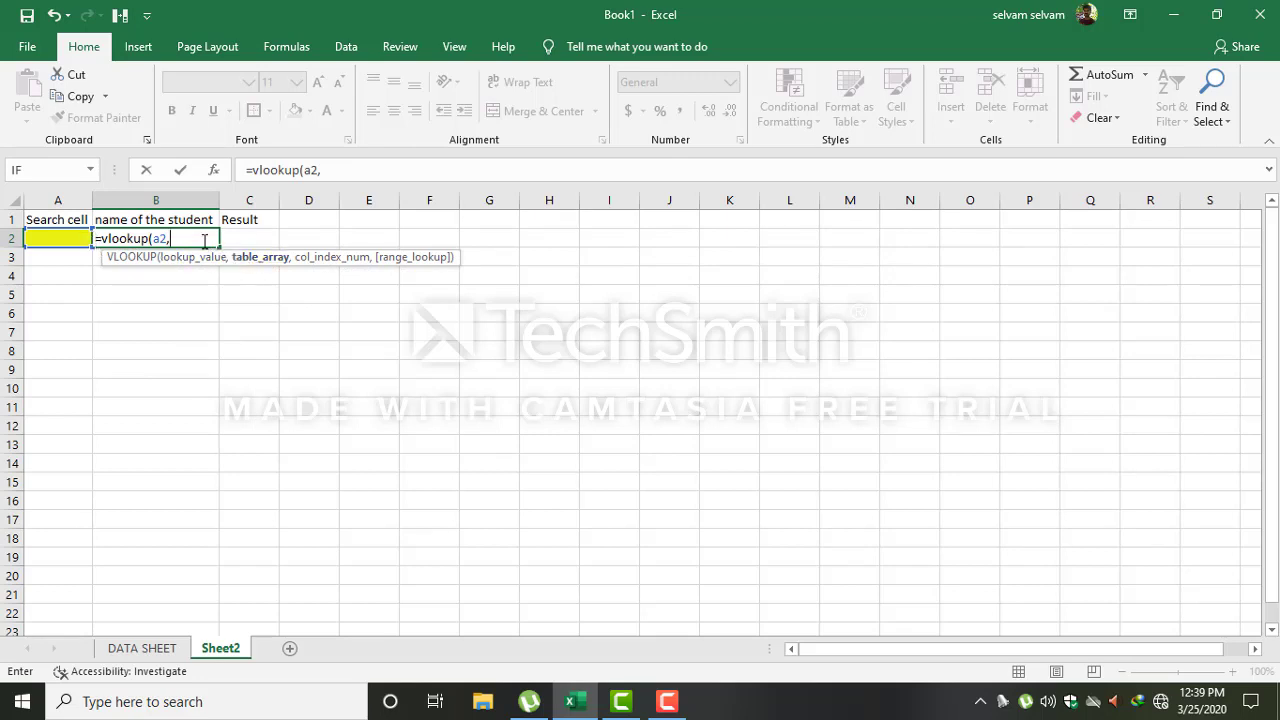
pyautogui.click(150, 649)
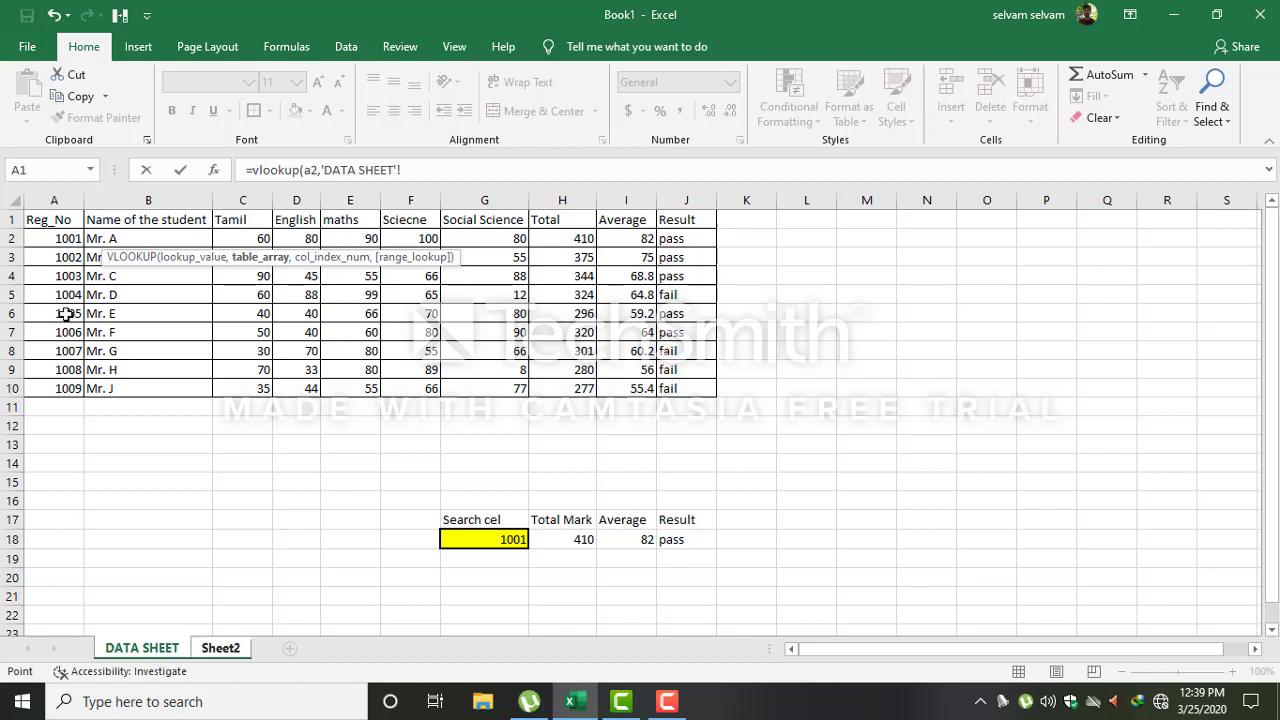
pyautogui.moveTo(48, 219)
pyautogui.mouseDown()
pyautogui.moveTo(462, 362)
pyautogui.moveTo(668, 388)
pyautogui.mouseUp()
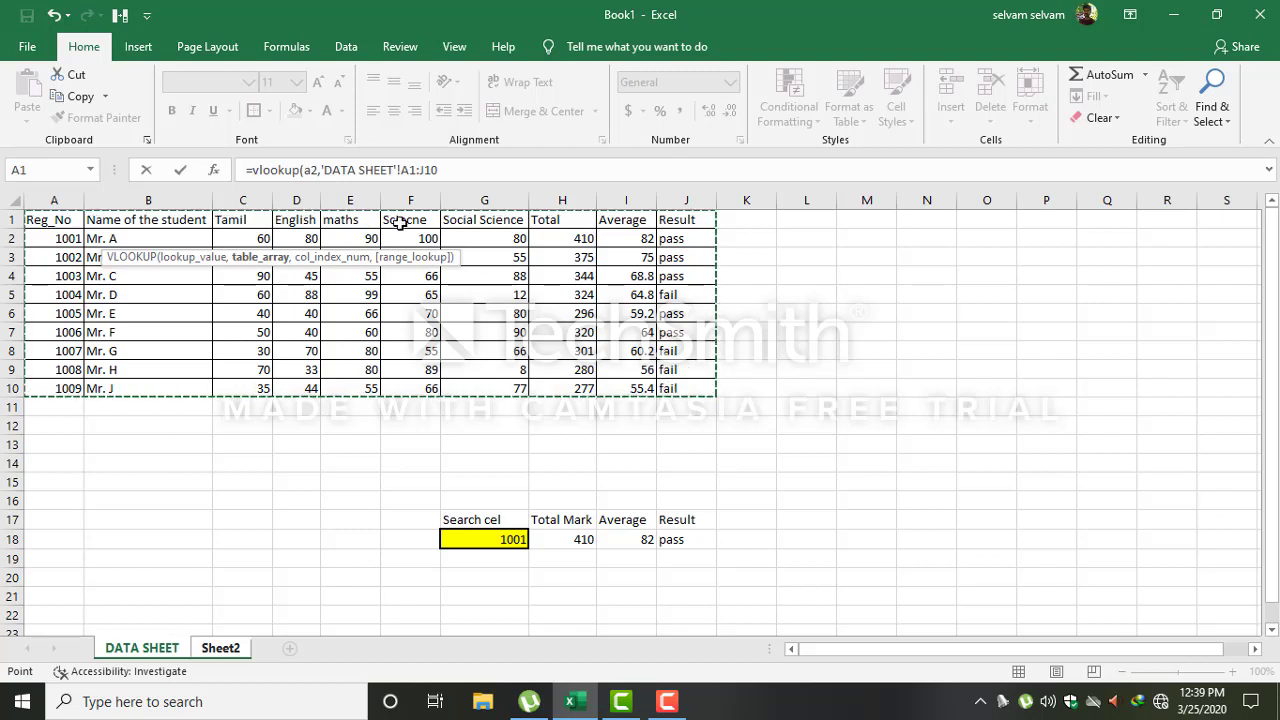
pyautogui.click(466, 169)
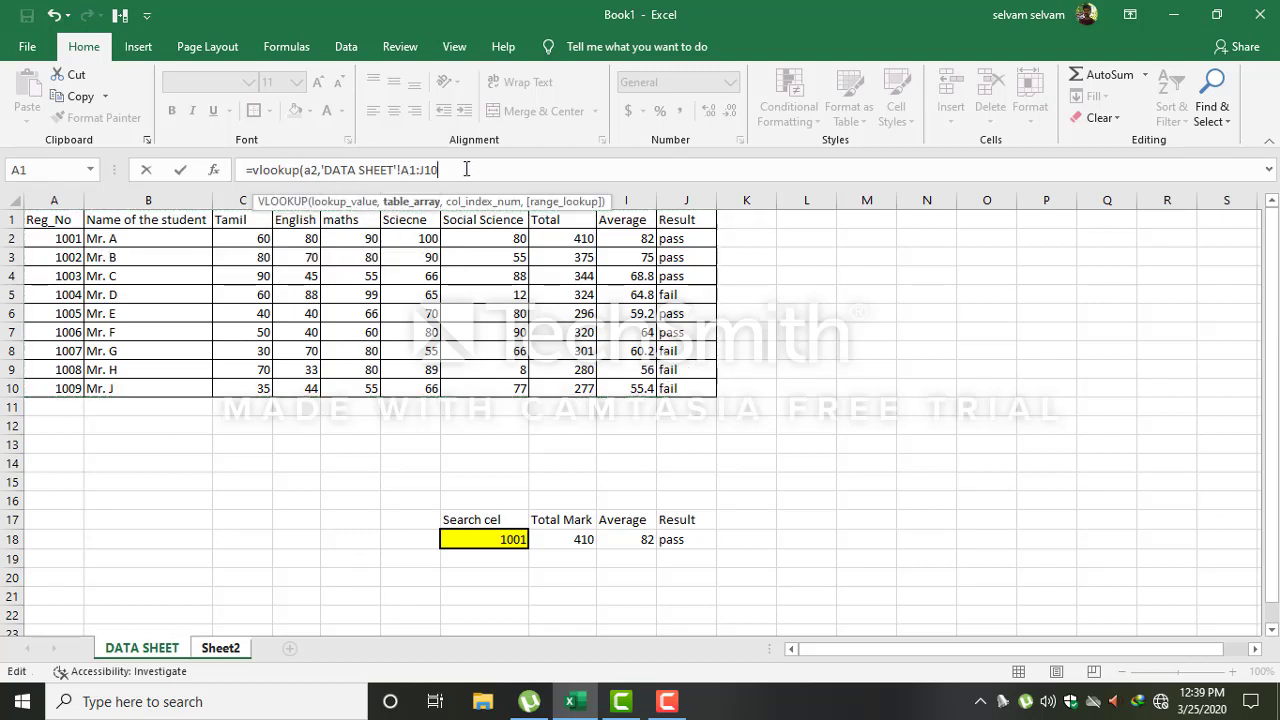
pyautogui.write(',2')
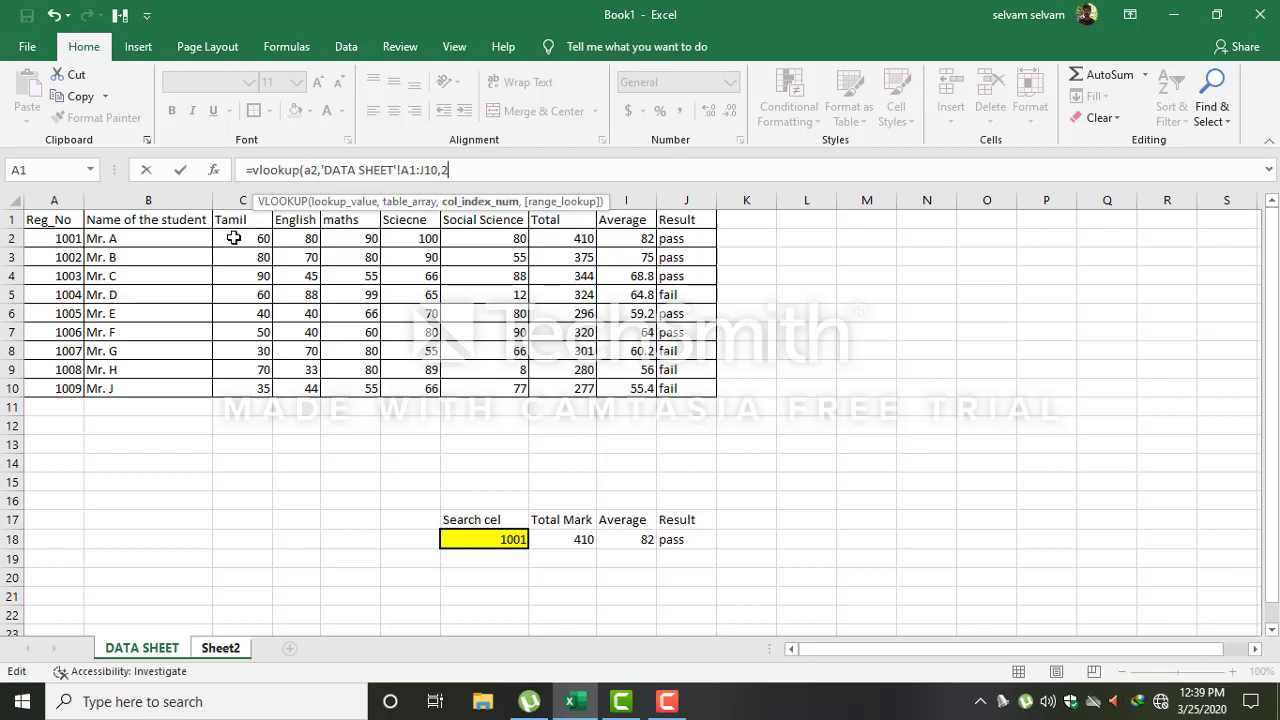
pyautogui.write(',fal')
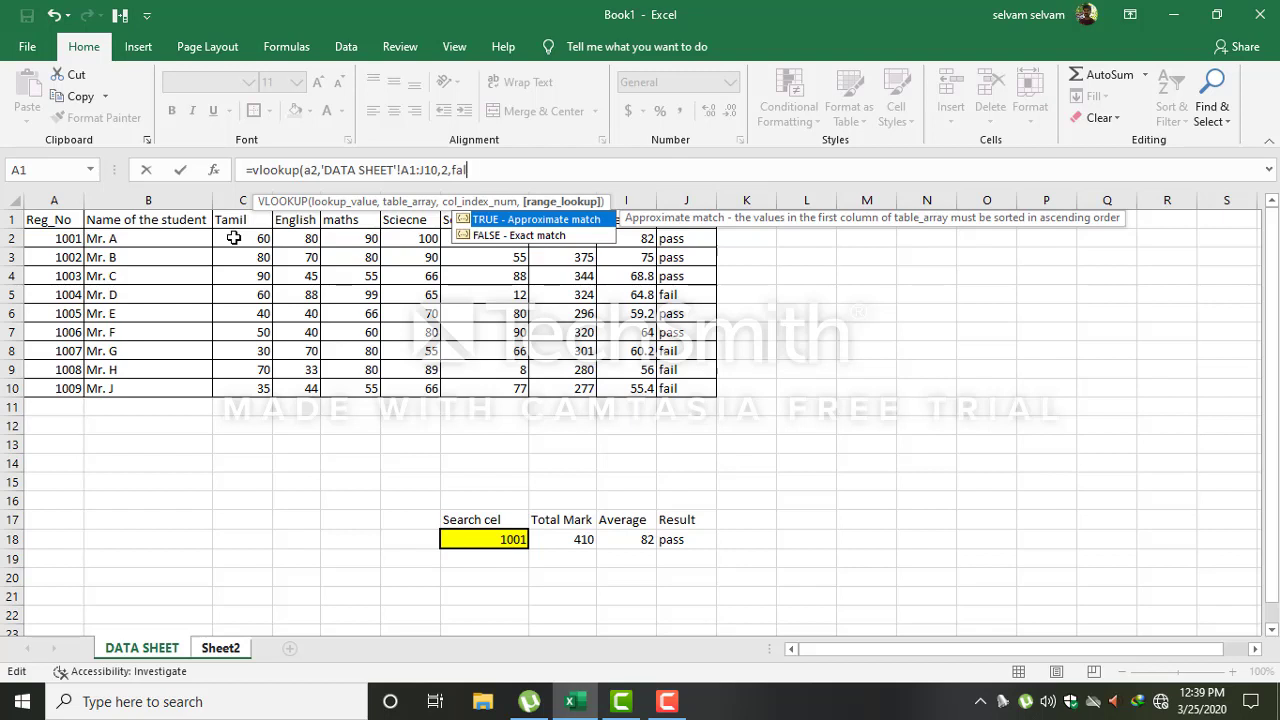
pyautogui.write('se)')
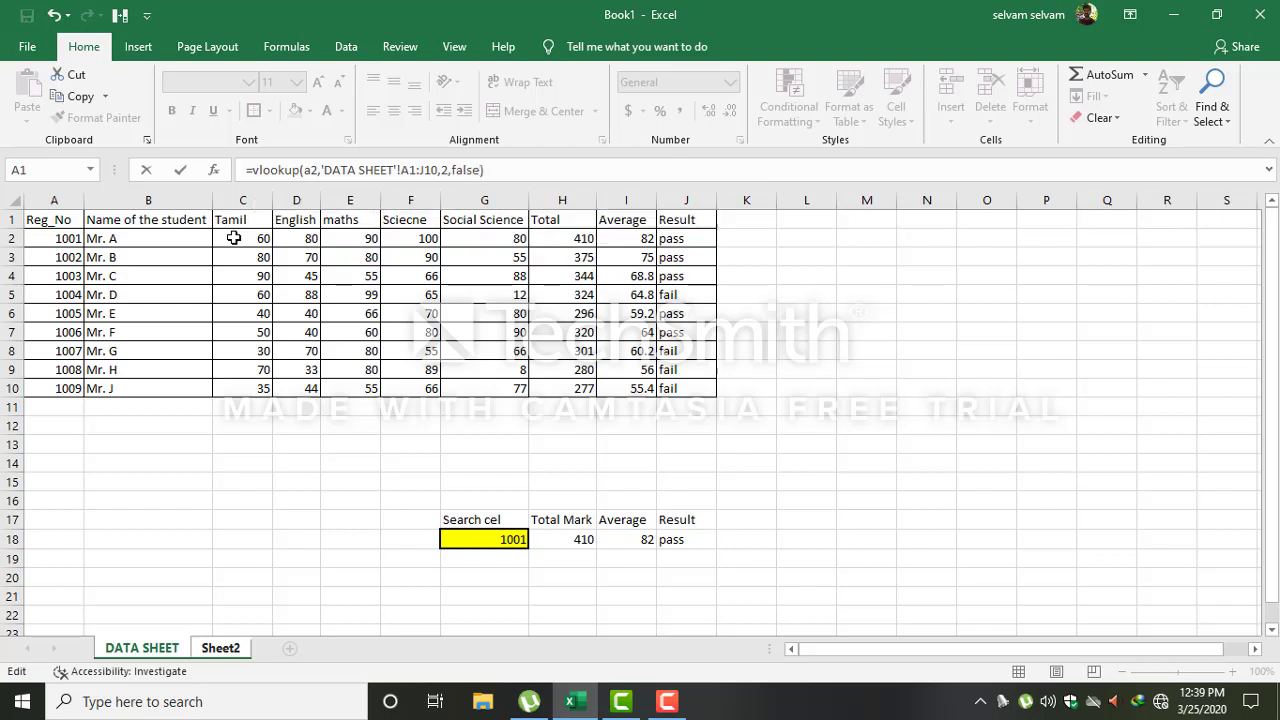
pyautogui.press('Return')
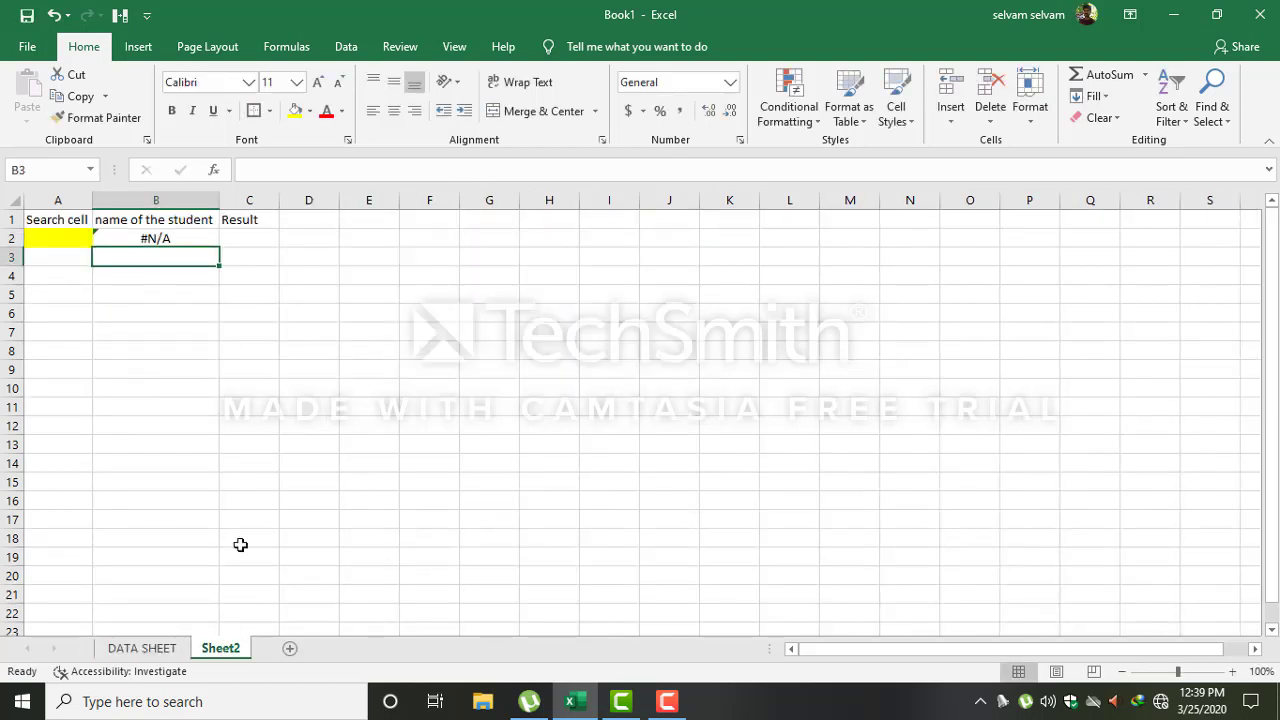
# - Enter =vlookup(A2,'DATA SHEET'!A1:J10,10,false) in C2 to return the pass/fail result
pyautogui.click(236, 240)
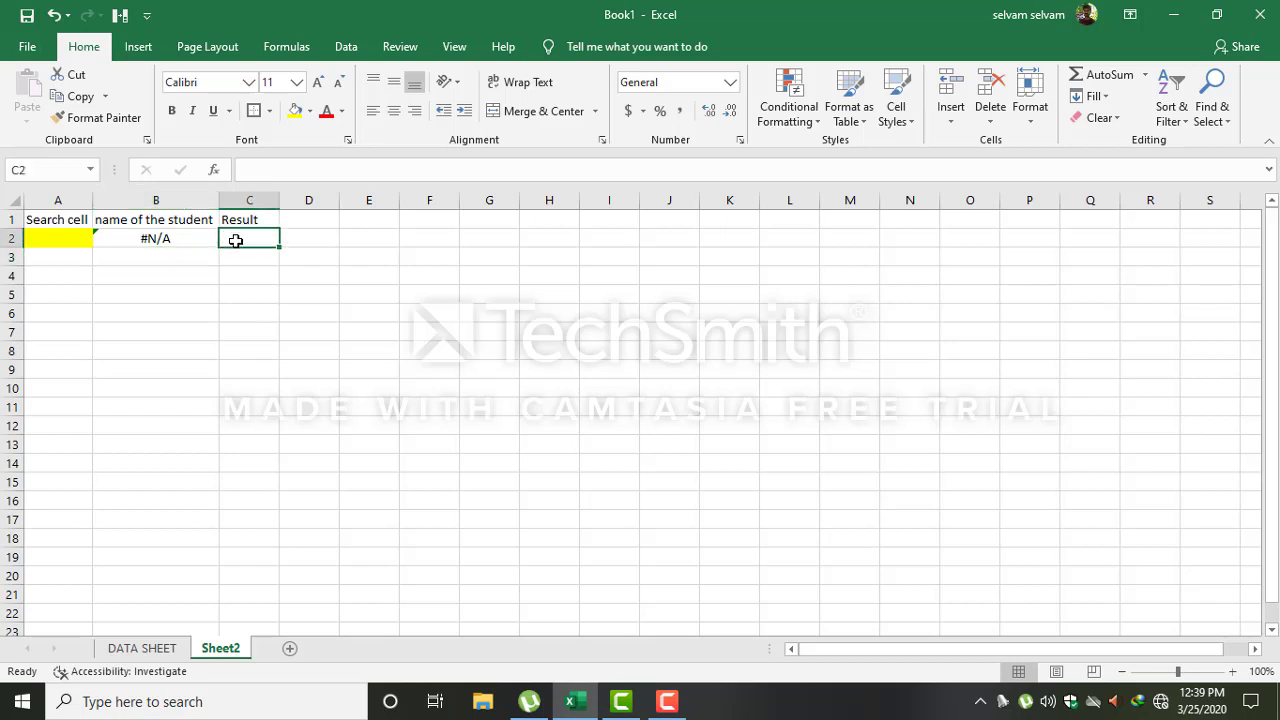
pyautogui.write('=vloo')
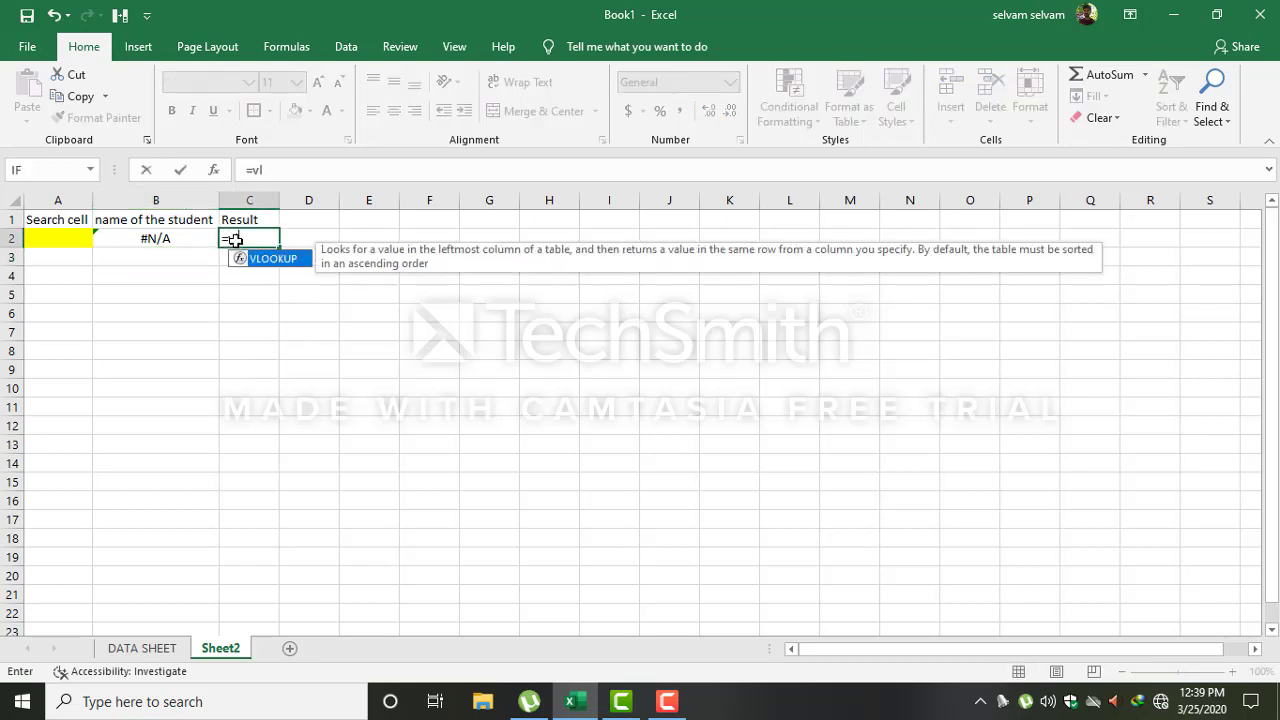
pyautogui.write('kup')
pyautogui.write('(')
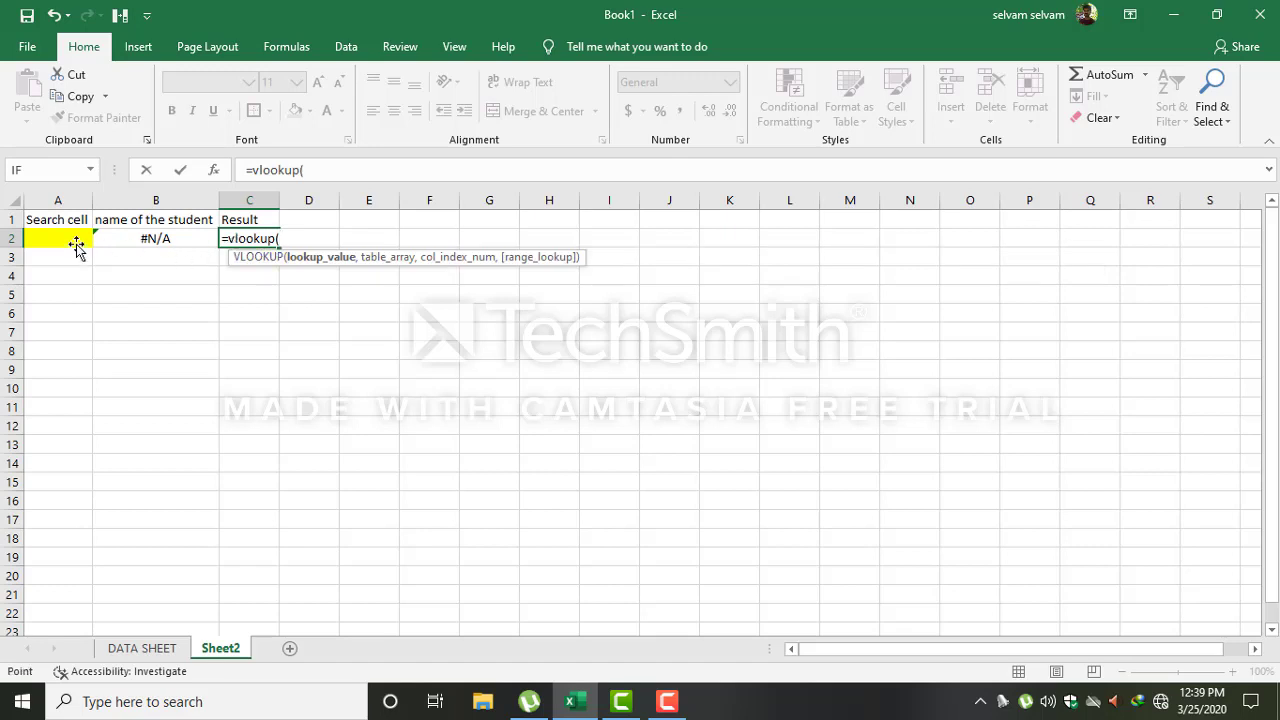
pyautogui.click(76, 240)
pyautogui.write(',')
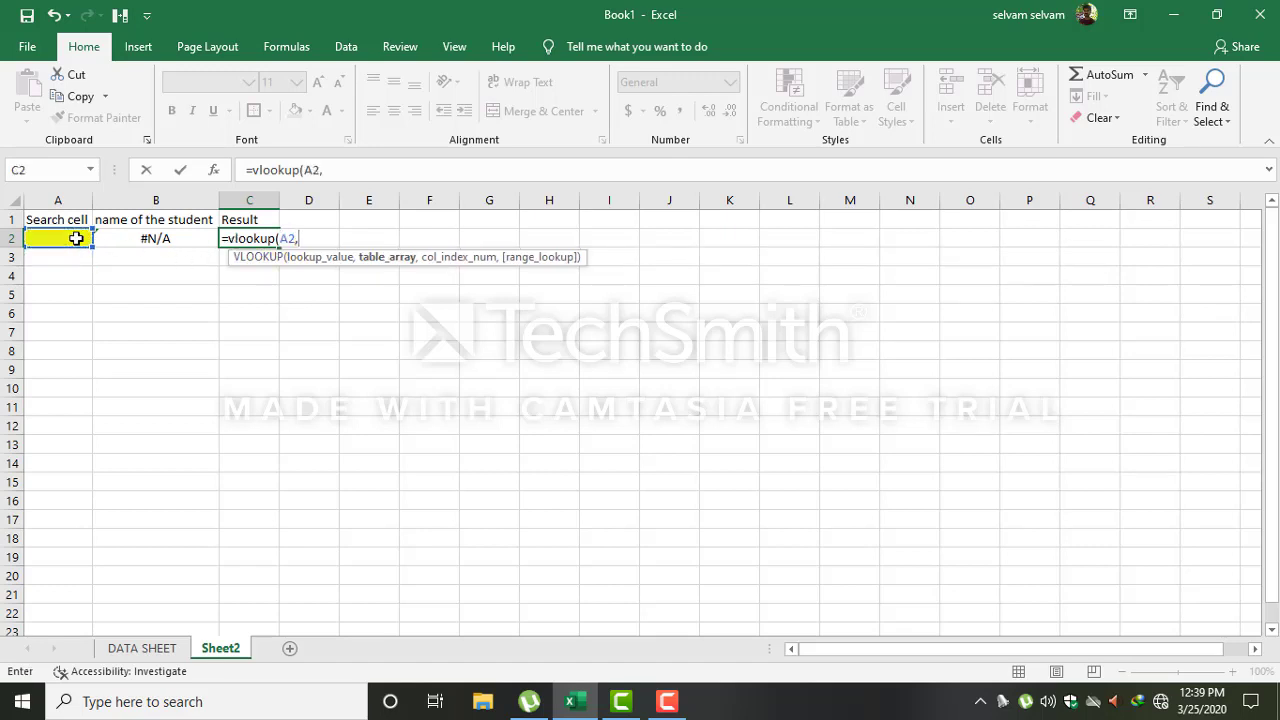
pyautogui.click(125, 650)
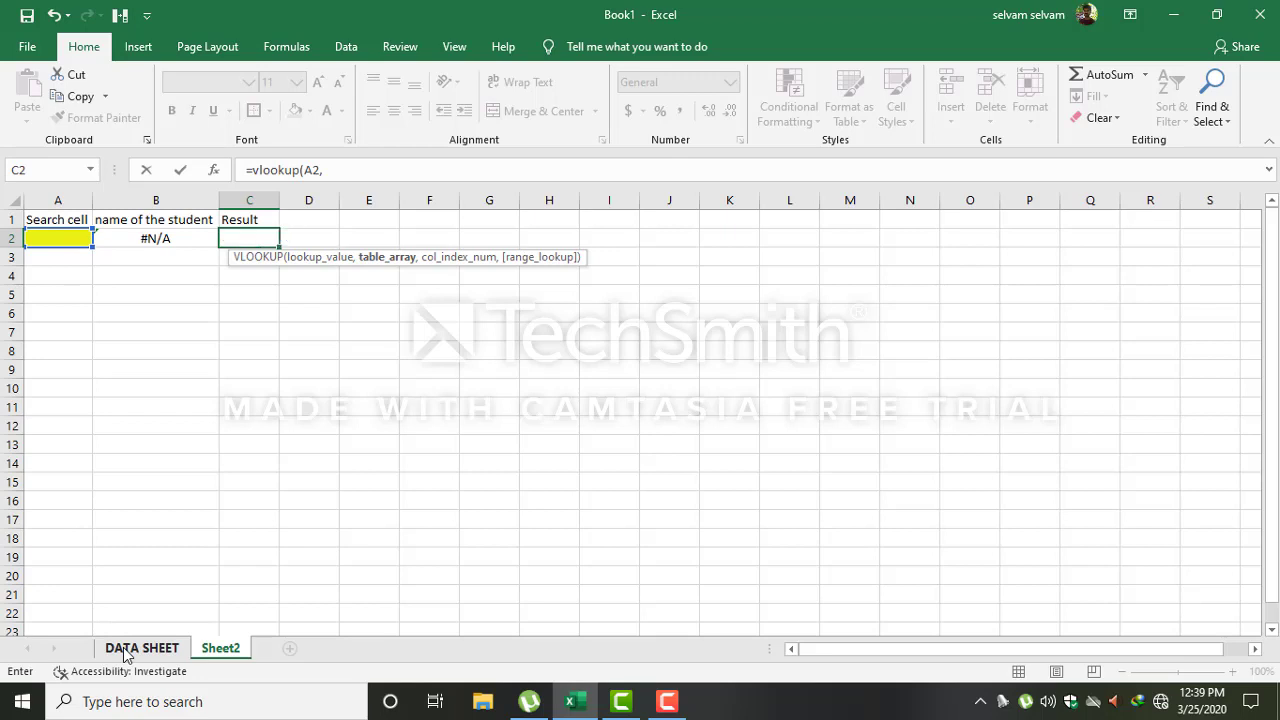
pyautogui.click(57, 220)
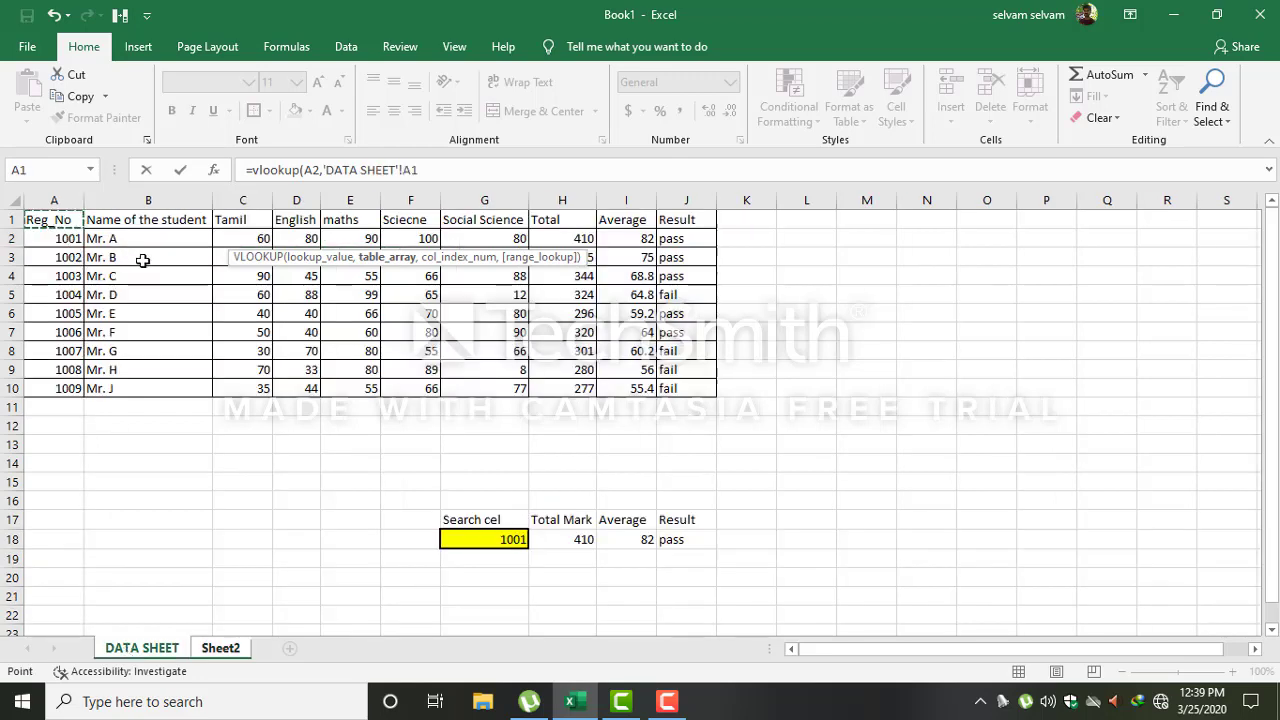
pyautogui.moveTo(143, 260); pyautogui.dragTo(694, 390)
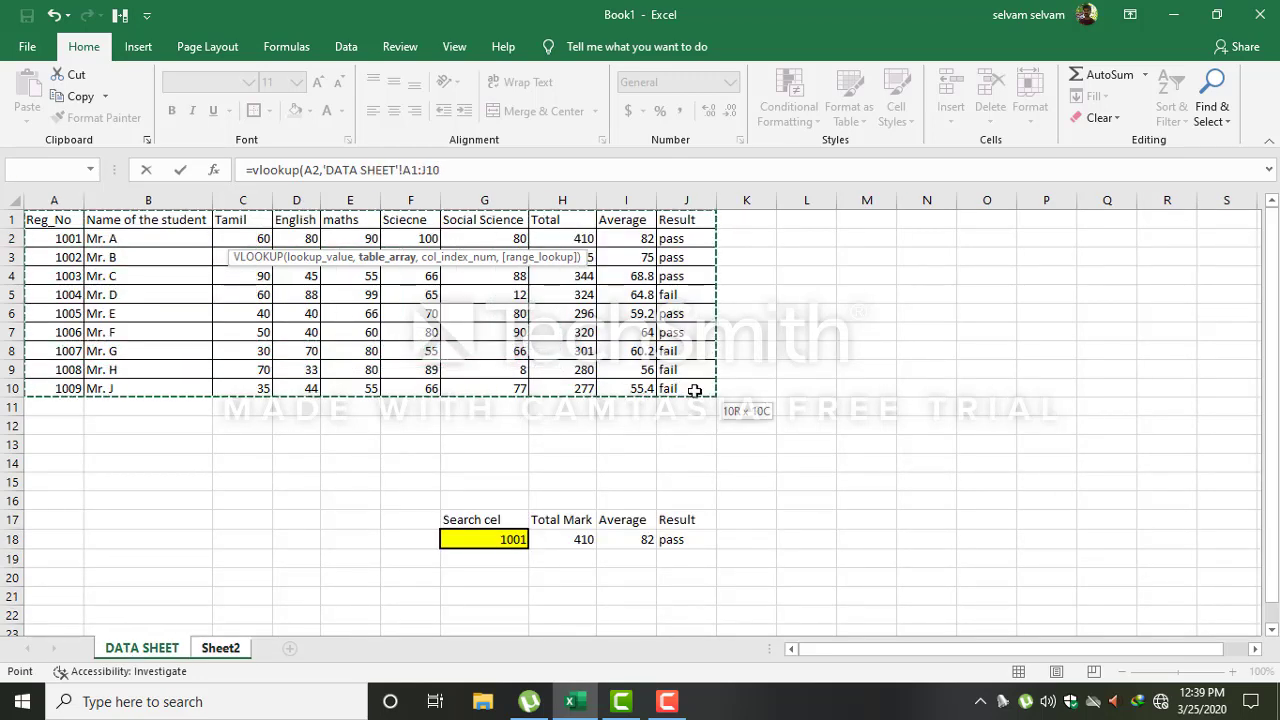
pyautogui.click(491, 168)
pyautogui.write(',')
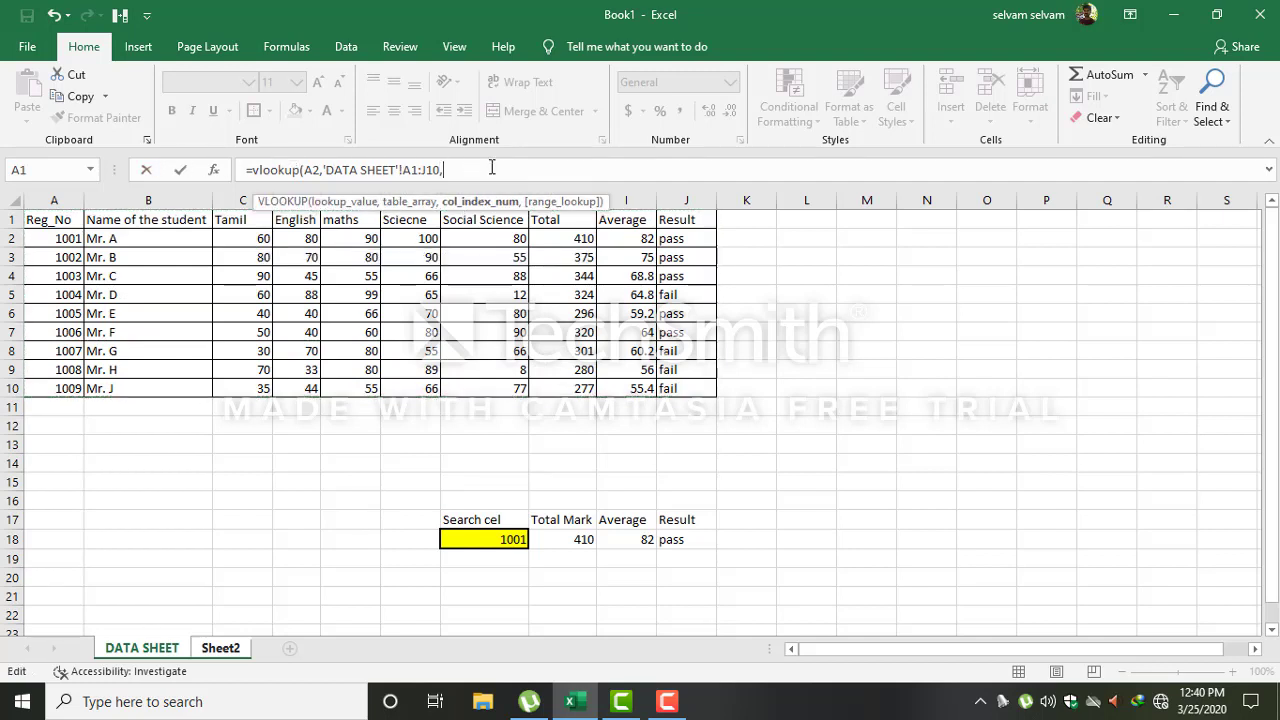
pyautogui.write('10,')
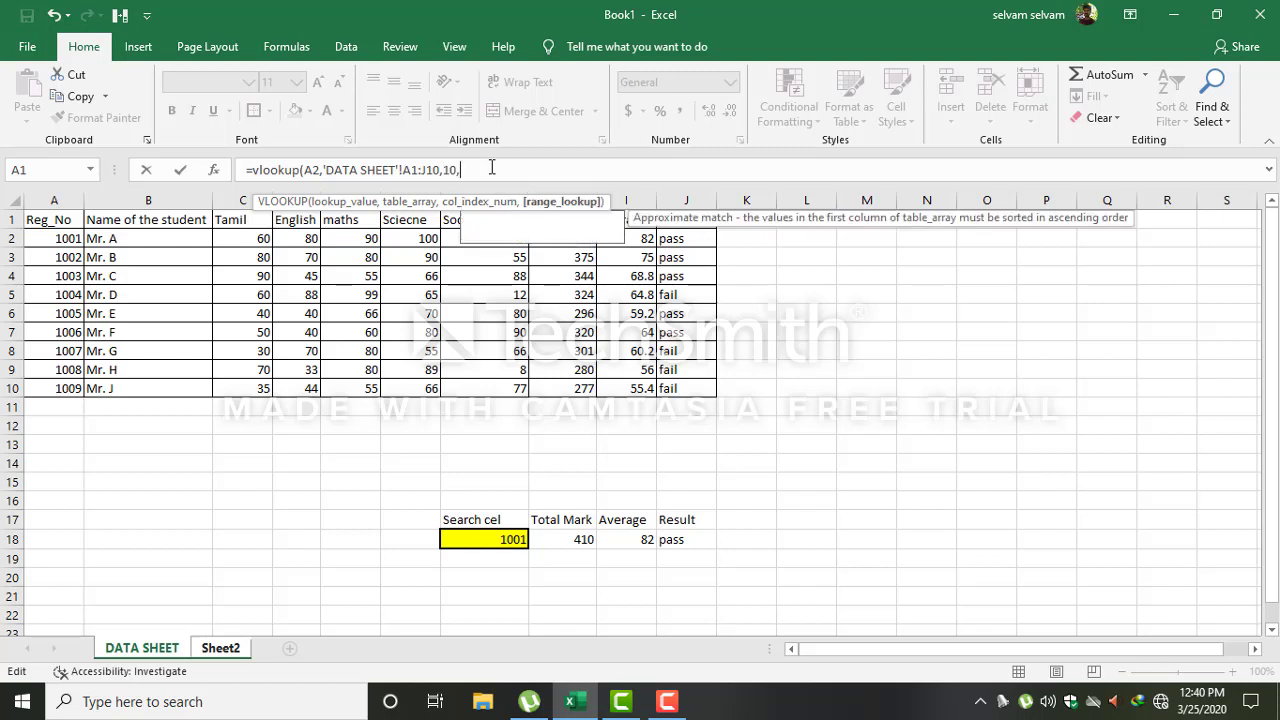
pyautogui.write('false)')
pyautogui.press('Return')
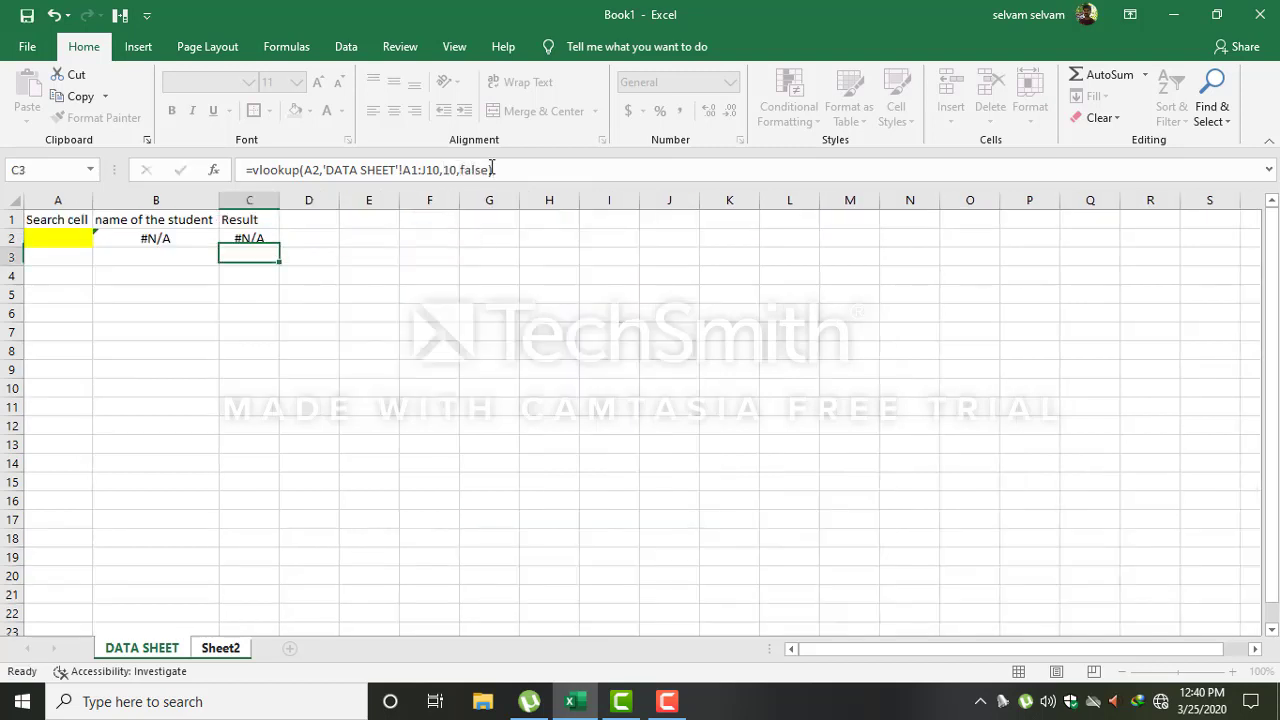
pyautogui.click(65, 233)
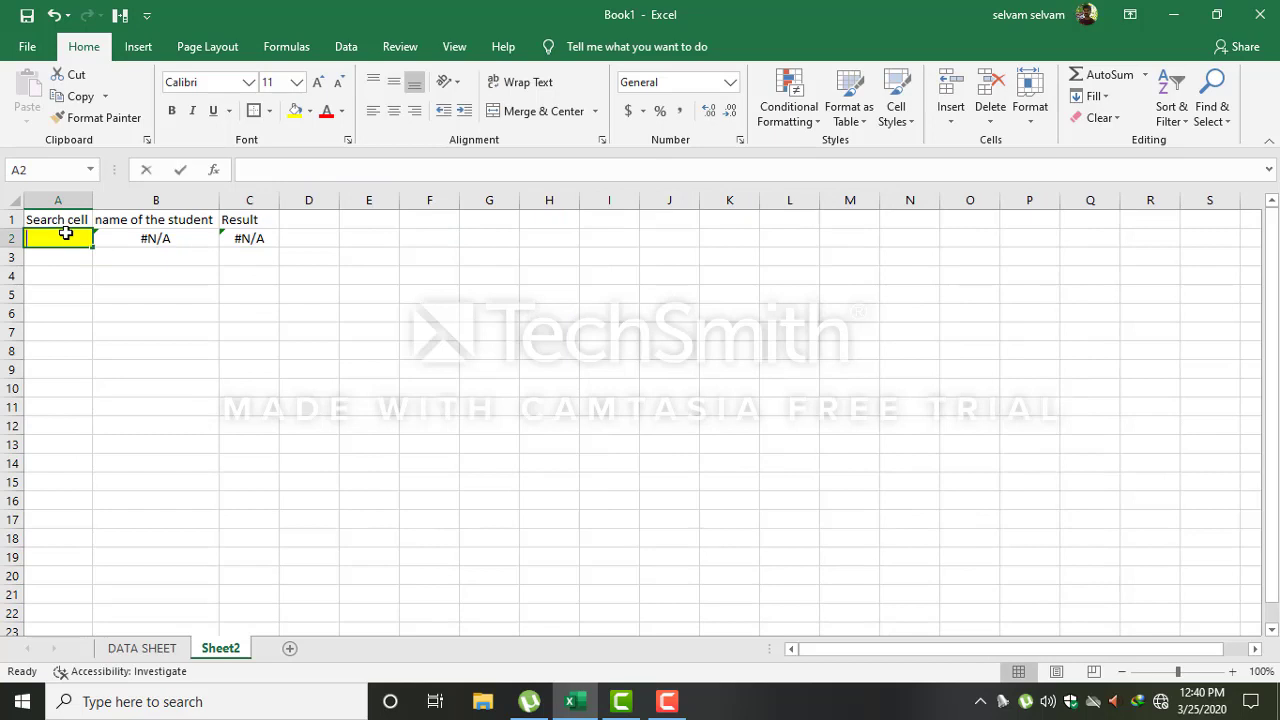
# - Enter 1001 in A2 and check that B2 and C2 return the student's name and pass
pyautogui.write('1001')
pyautogui.press('Return')
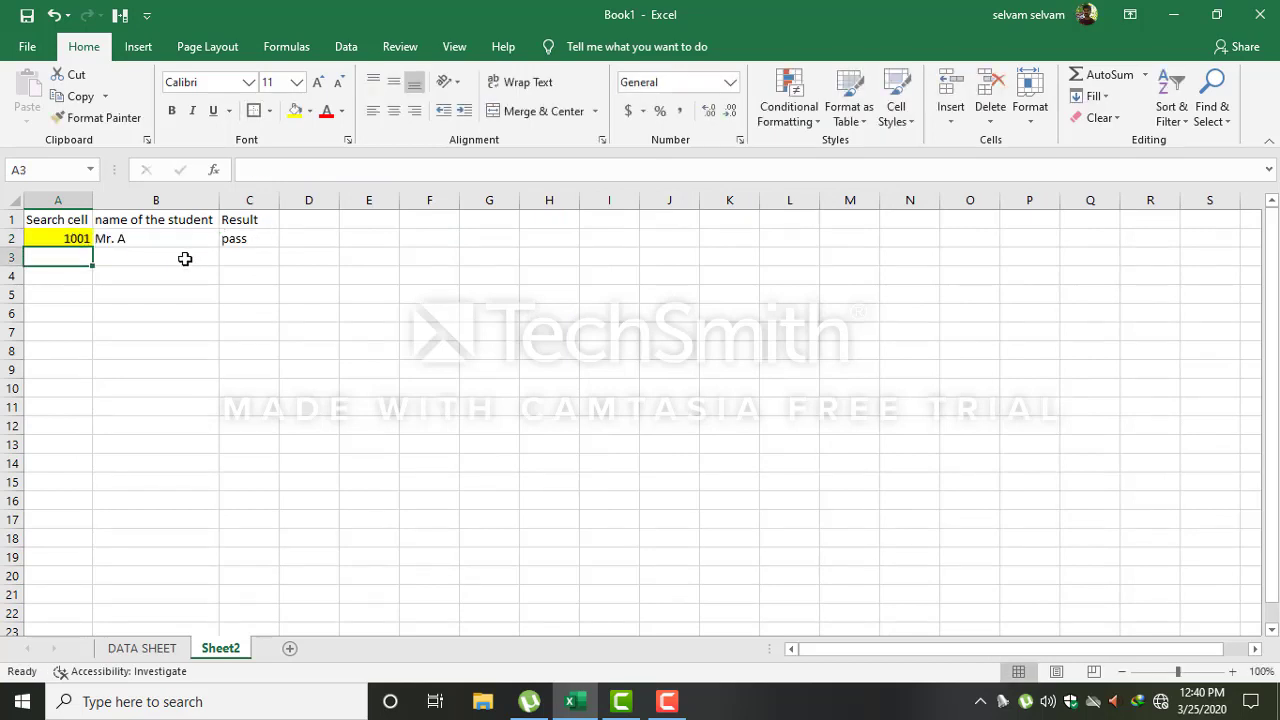
pyautogui.click(156, 238)
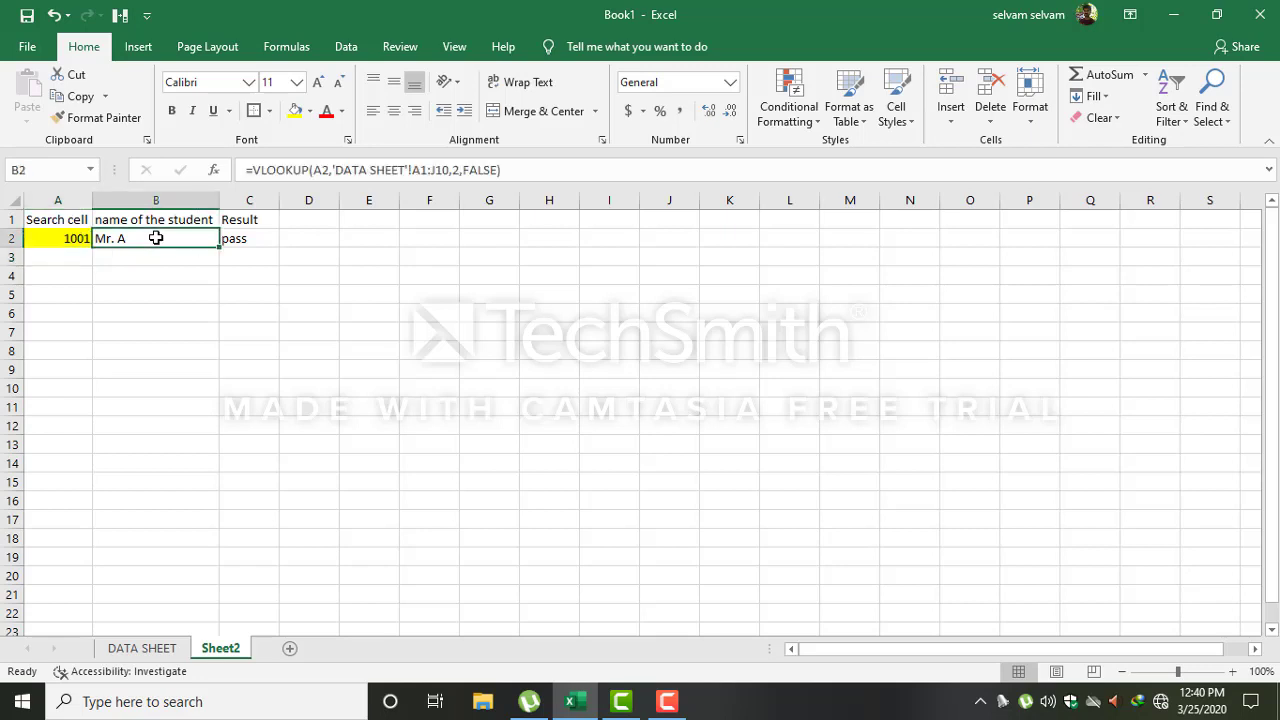
pyautogui.click(248, 236)
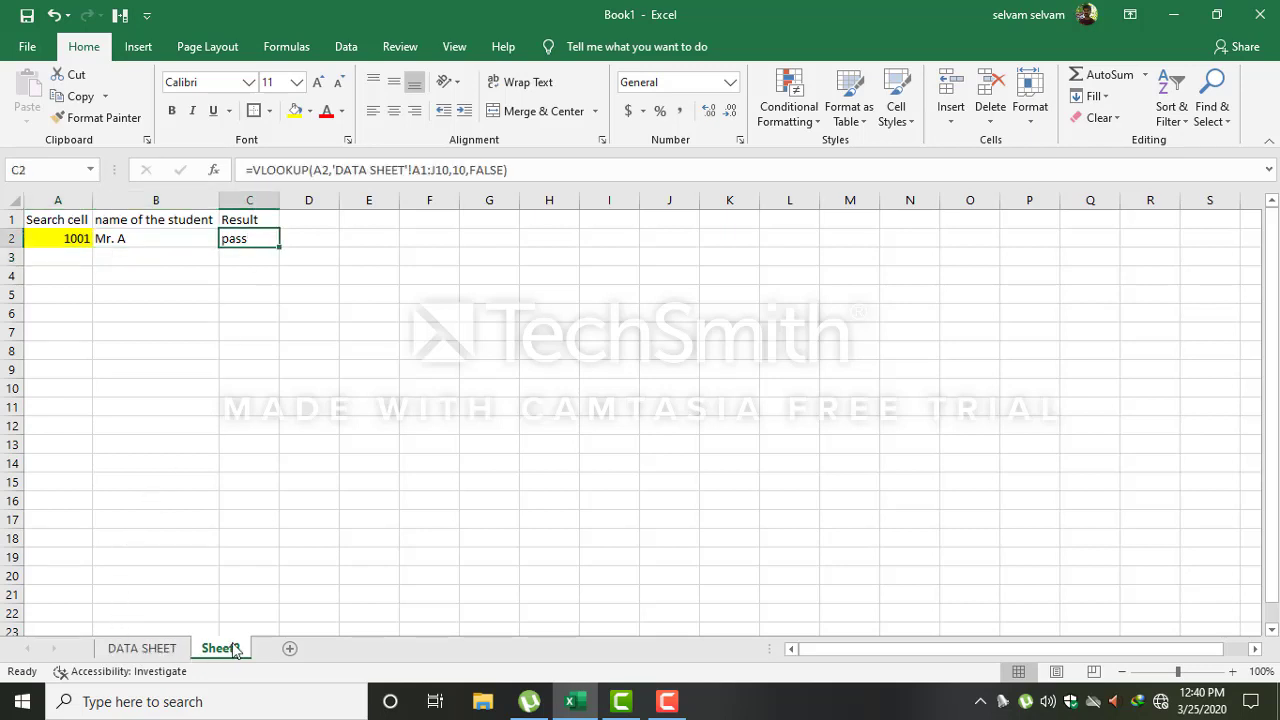
pyautogui.click(96, 331)
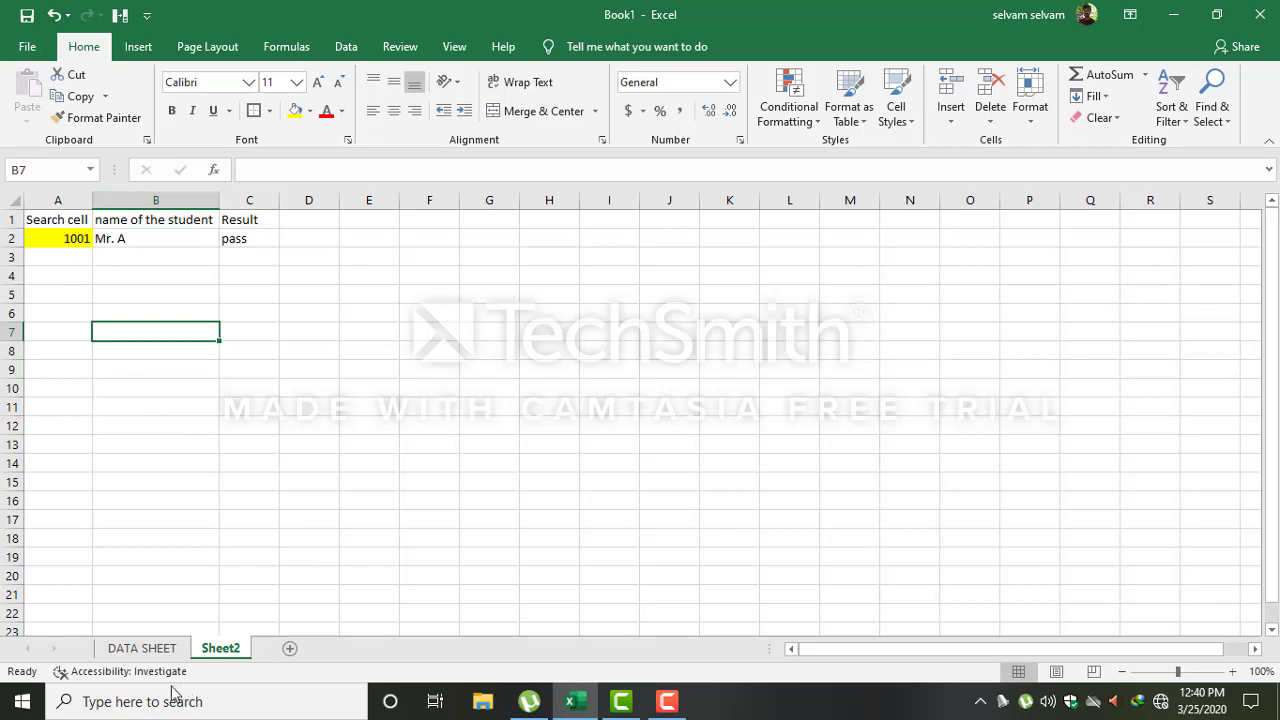
# - Return to DATA SHEET and review the search area F14:I19 below the marks table
pyautogui.click(146, 651)
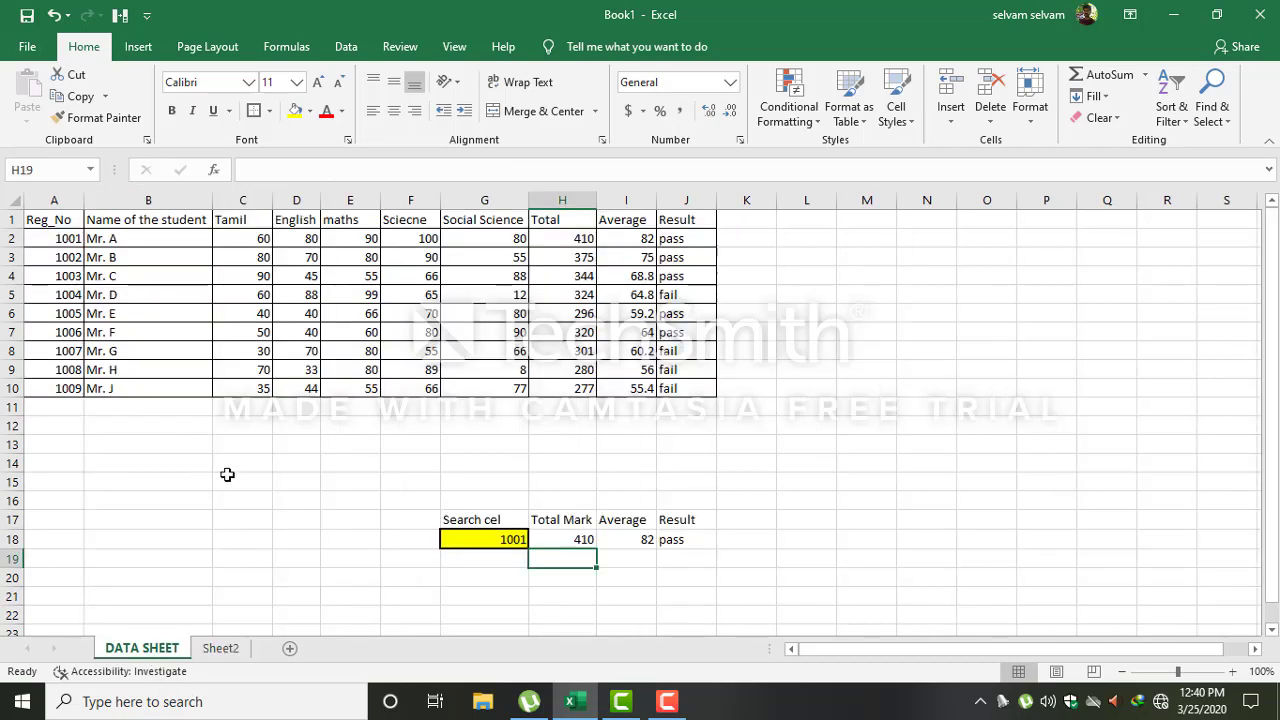
pyautogui.moveTo(400, 458); pyautogui.dragTo(735, 589)
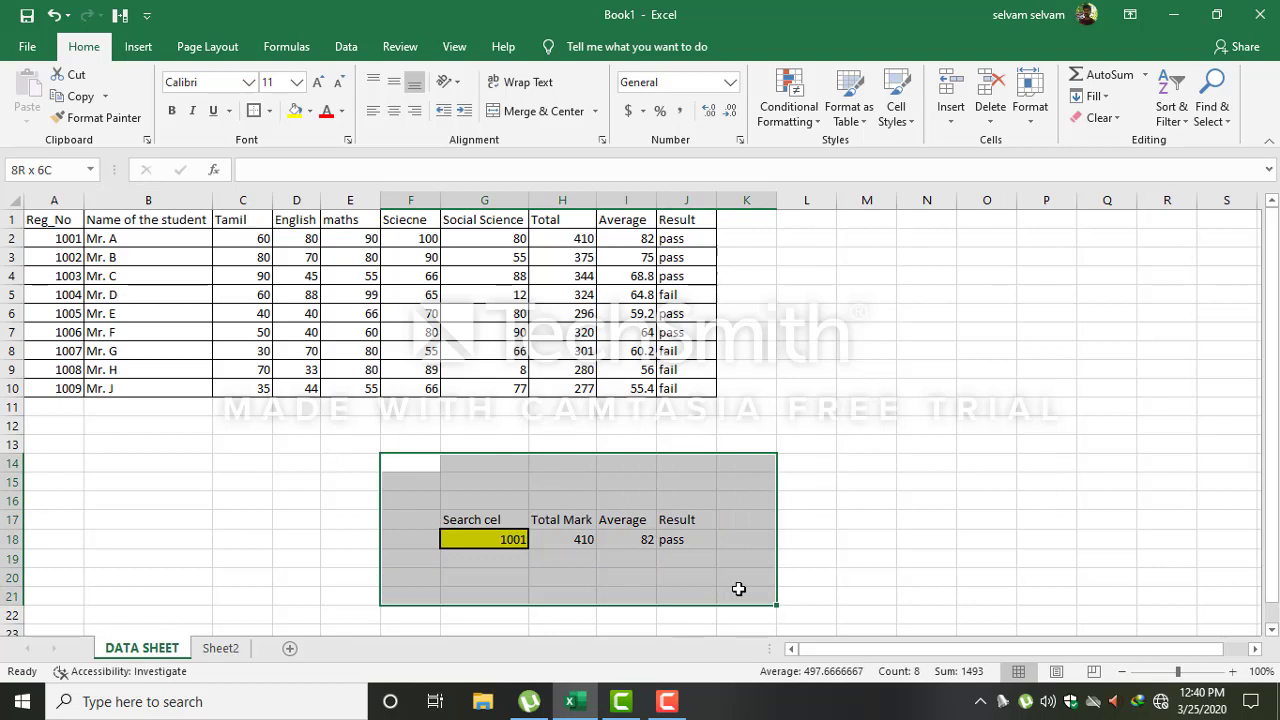
pyautogui.click(824, 521)
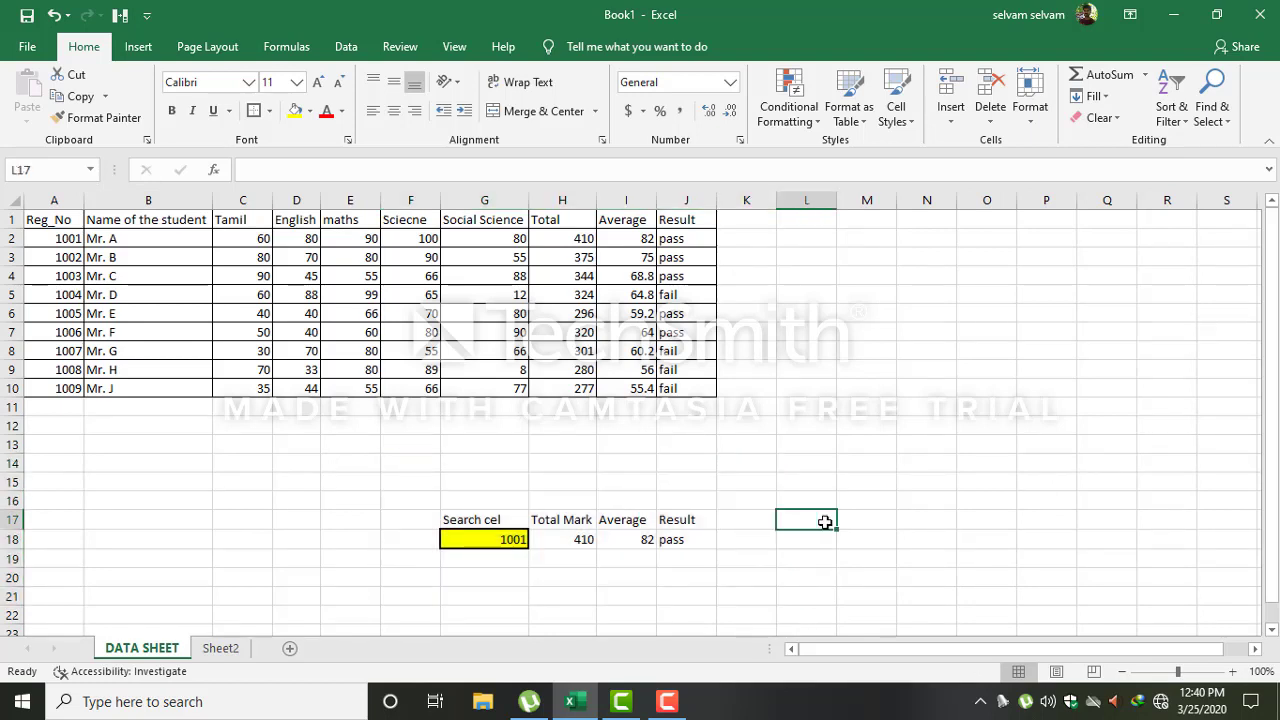